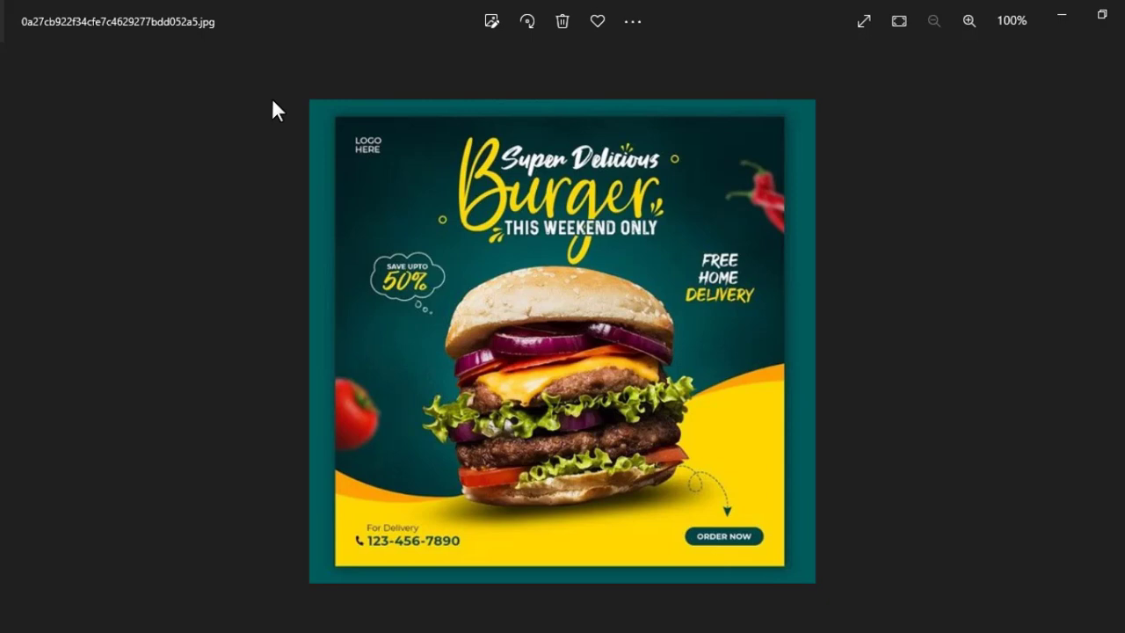
# - Browse the food promotion poster images for burger, chicken and pizza layout ideas
pyautogui.press('Right')
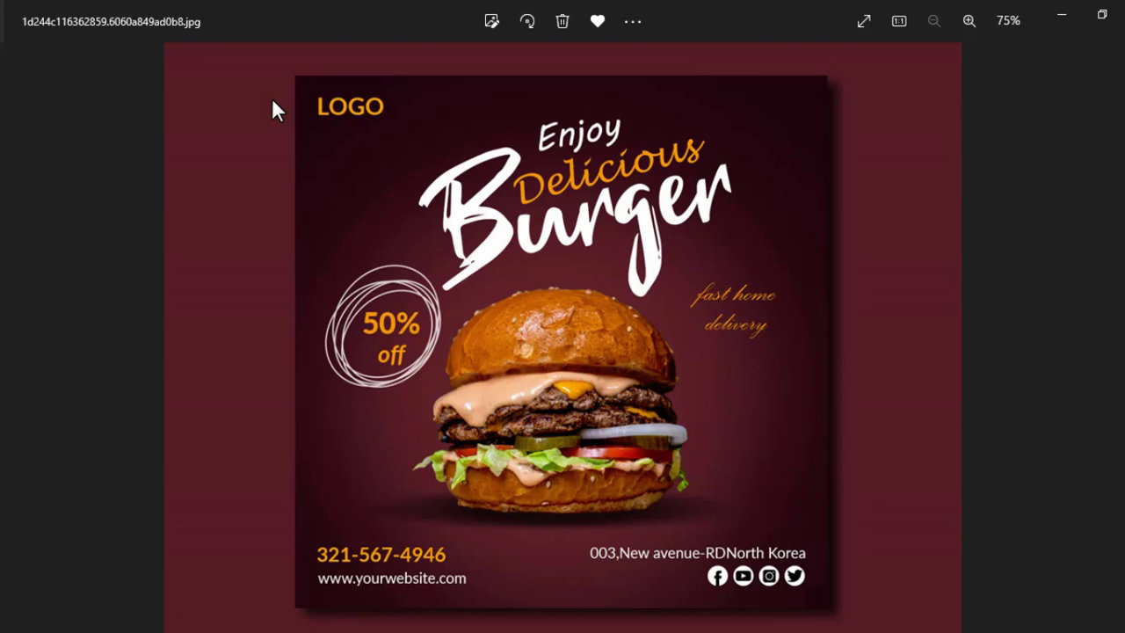
pyautogui.press('Right')
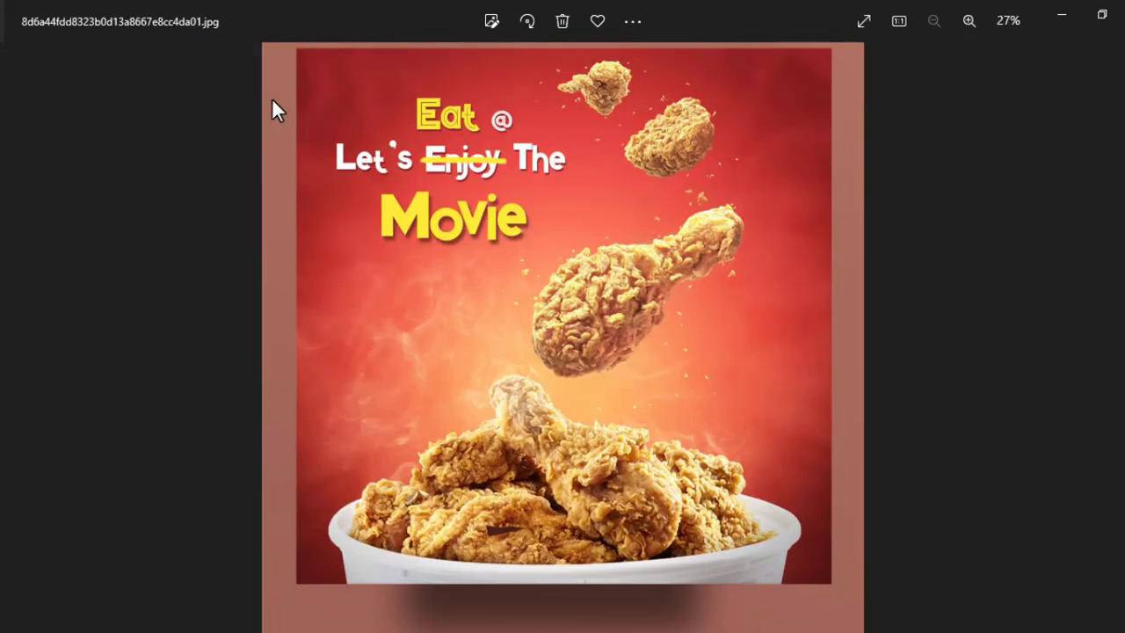
pyautogui.press('Right')
pyautogui.press('Right')
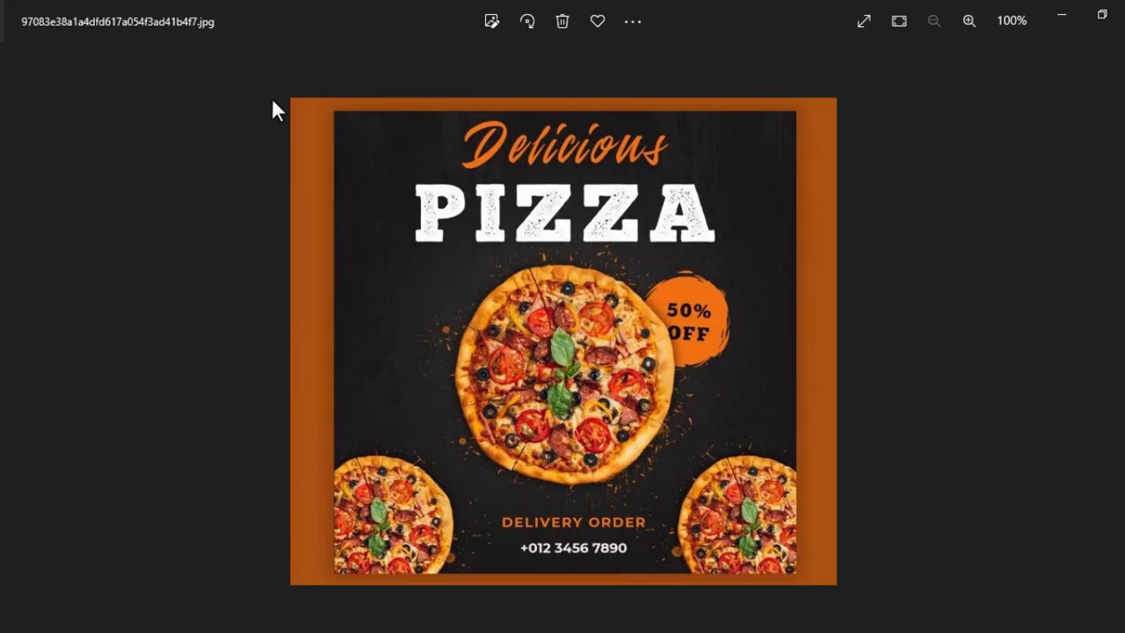
pyautogui.press('Right')
pyautogui.press('Right')
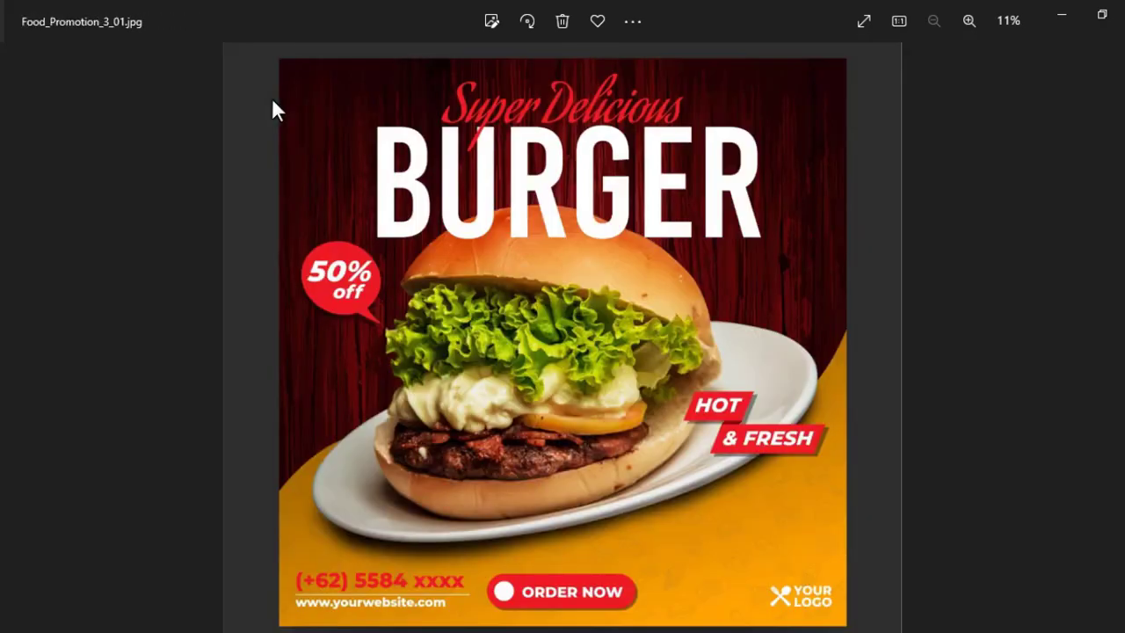
pyautogui.press('Right')
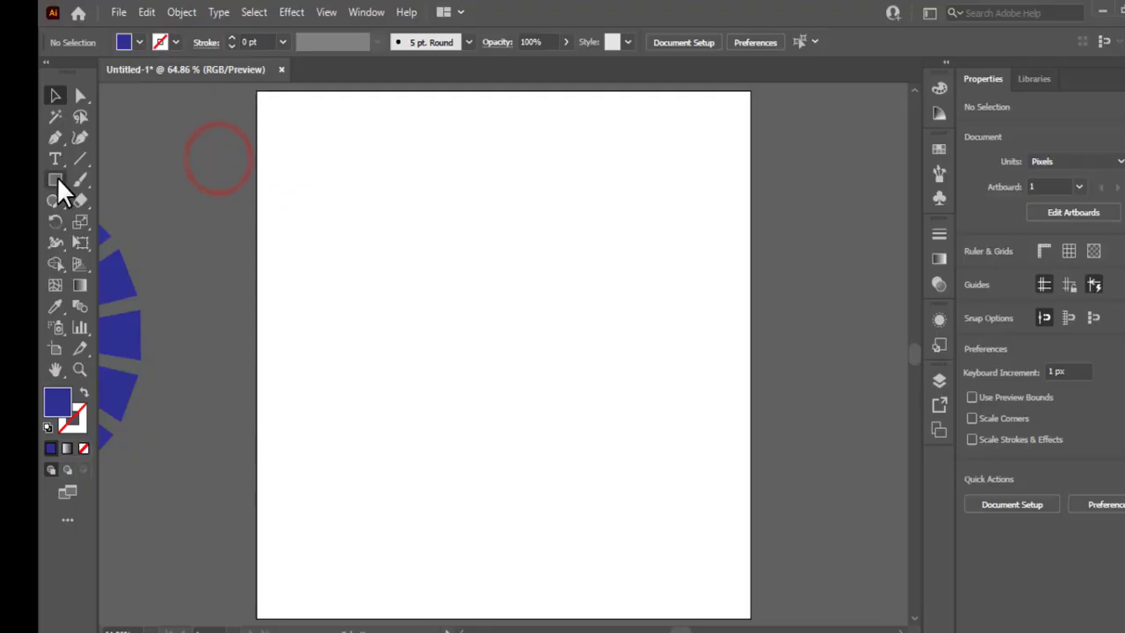
# - Draw a 600 x 600 px rectangle that covers the whole artboard
pyautogui.click(55, 179)
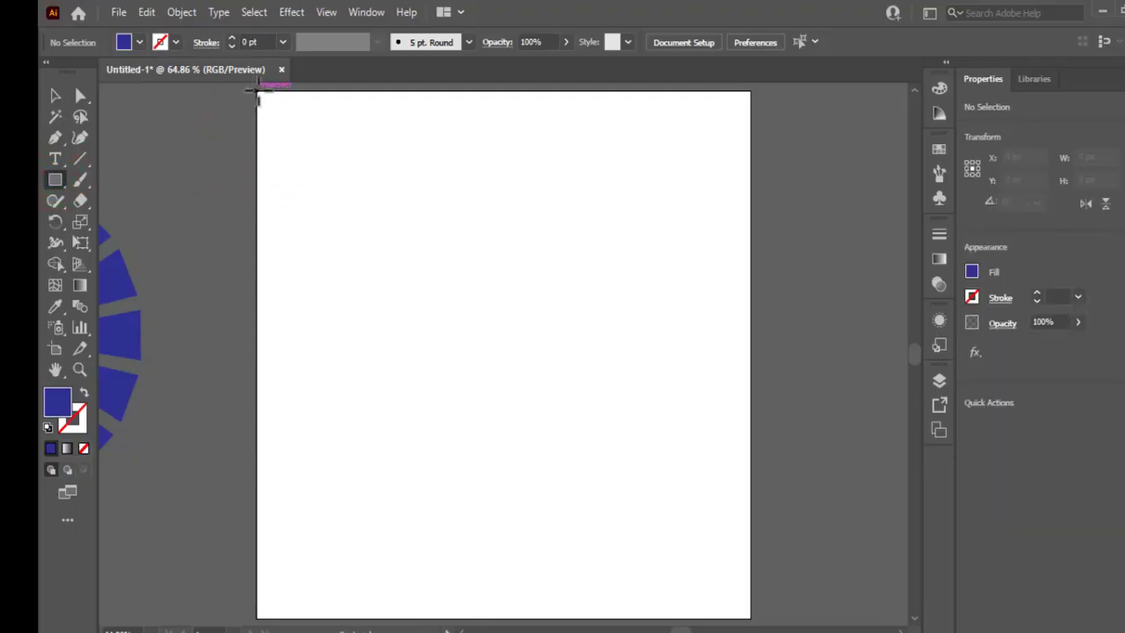
pyautogui.moveTo(257, 91); pyautogui.dragTo(750, 617)
pyautogui.press('v')
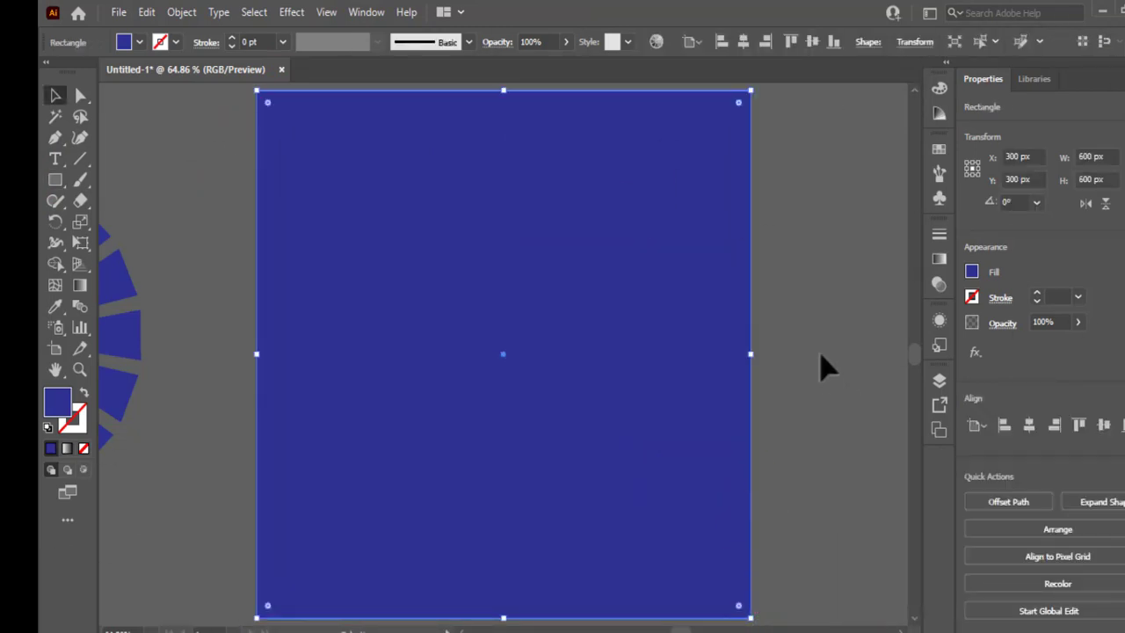
# - Fill the background rectangle with a radial gradient and reverse it so the black stop is at the centre
pyautogui.click(971, 271)
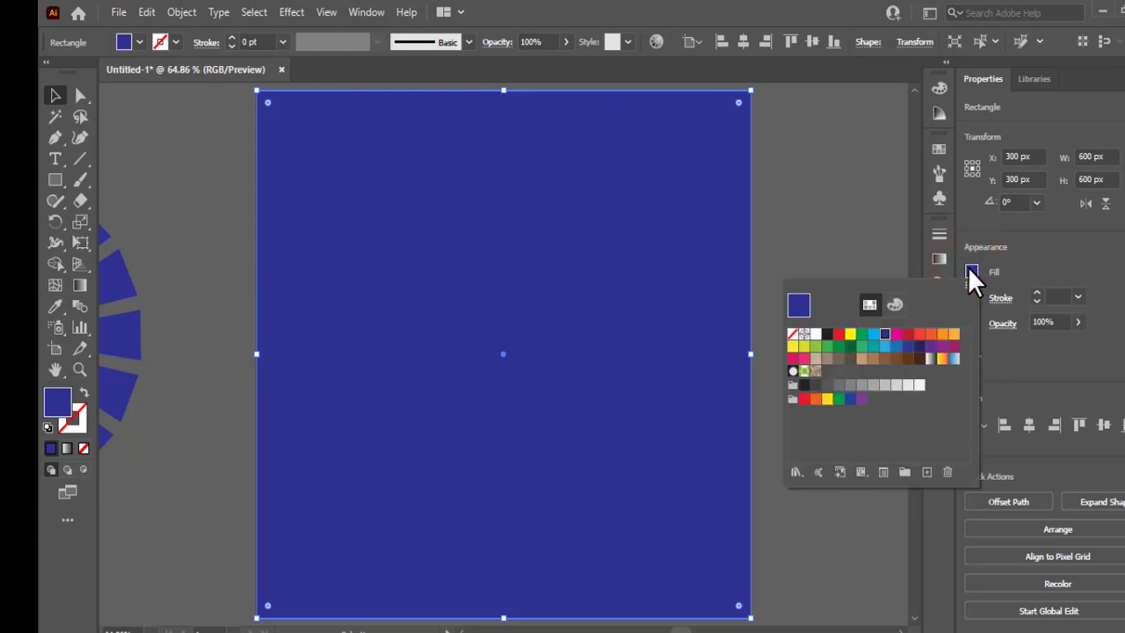
pyautogui.click(938, 259)
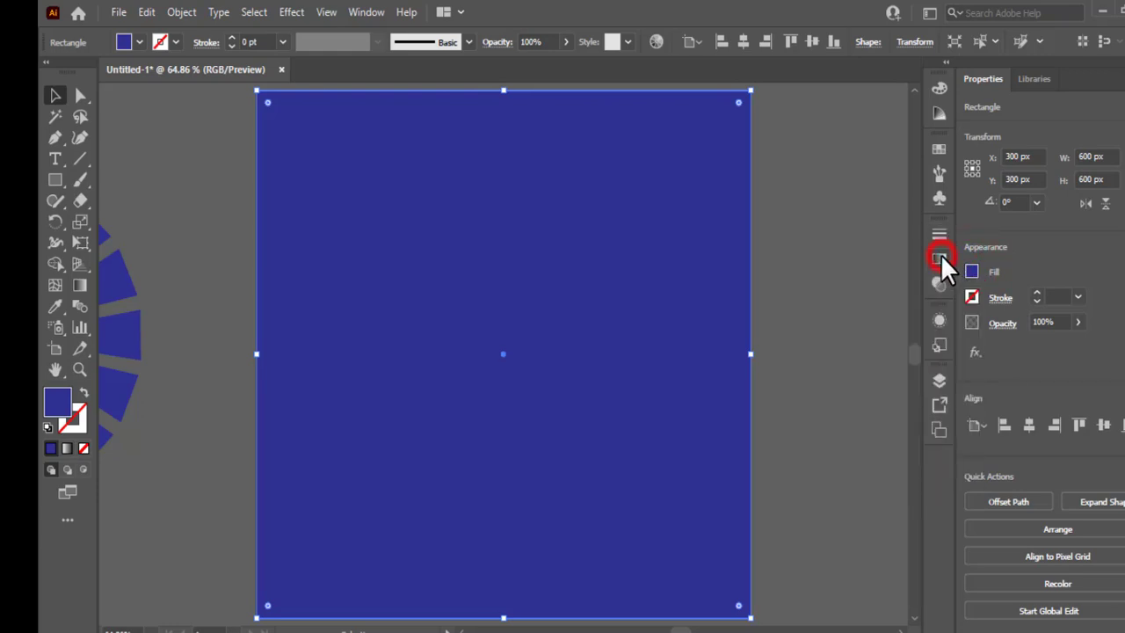
pyautogui.click(938, 258)
pyautogui.click(819, 367)
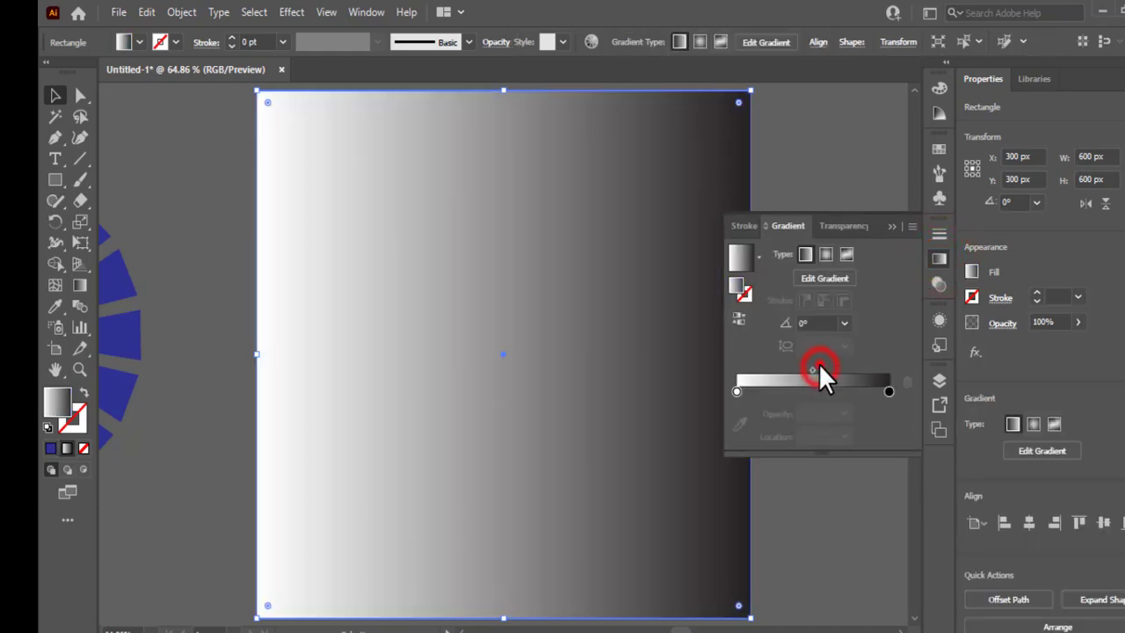
pyautogui.click(825, 256)
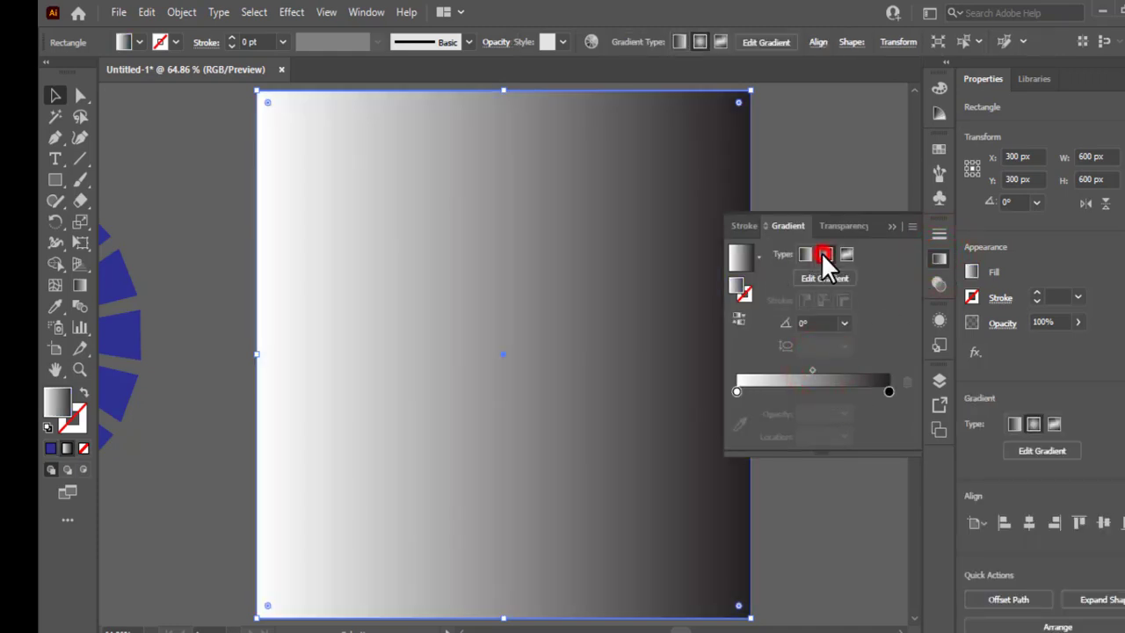
pyautogui.click(738, 317)
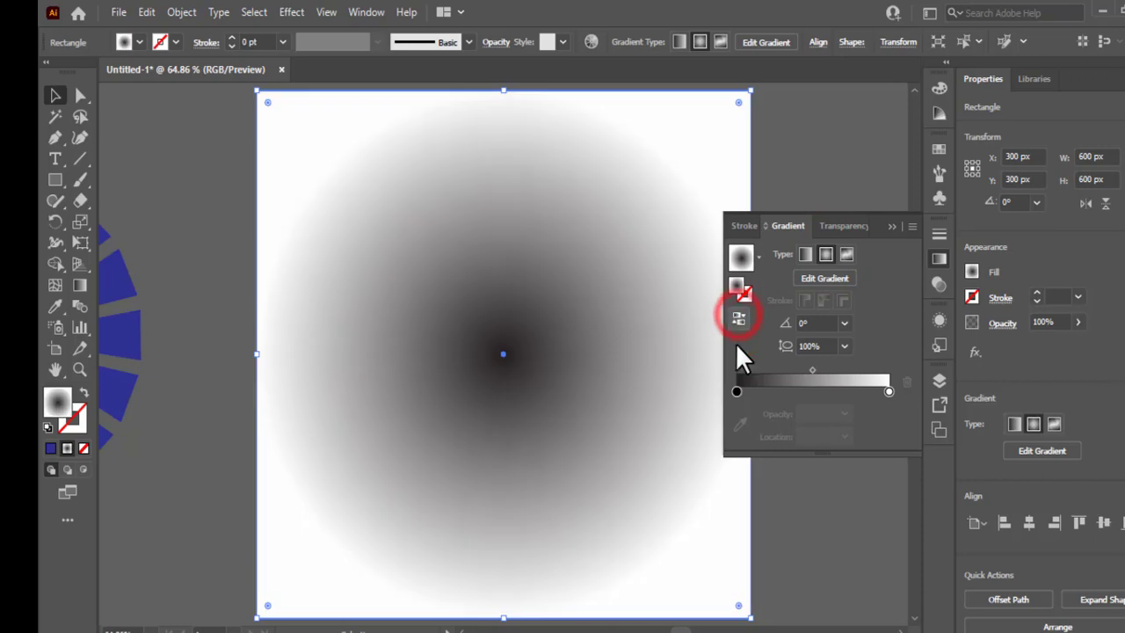
# - Change the gradient's black centre stop to the medium green swatch
pyautogui.doubleClick(736, 393)
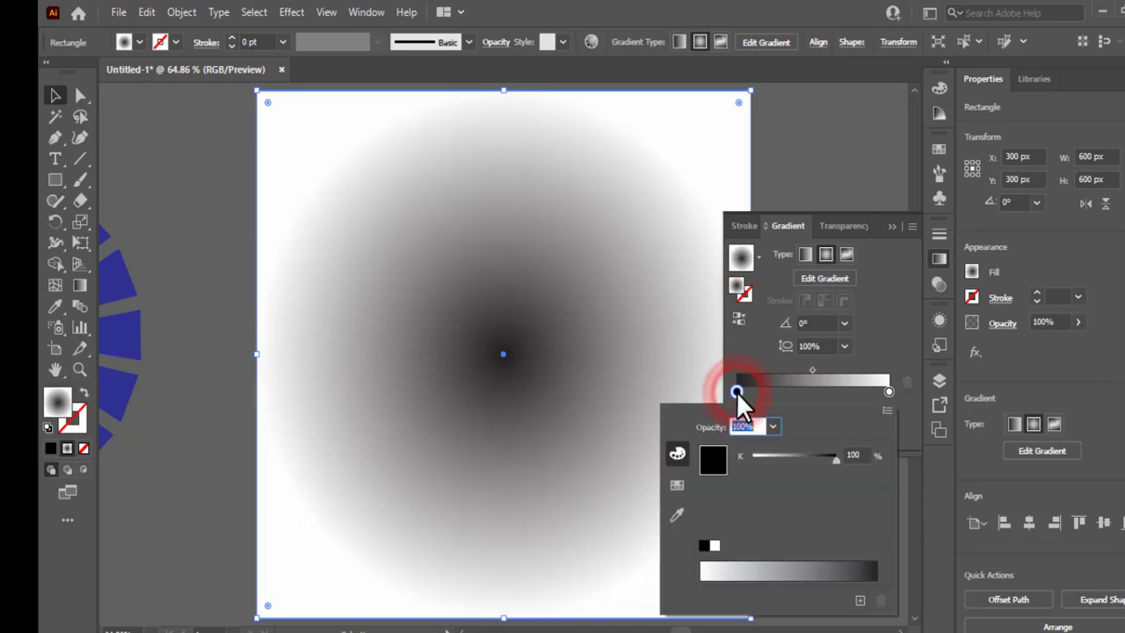
pyautogui.click(677, 484)
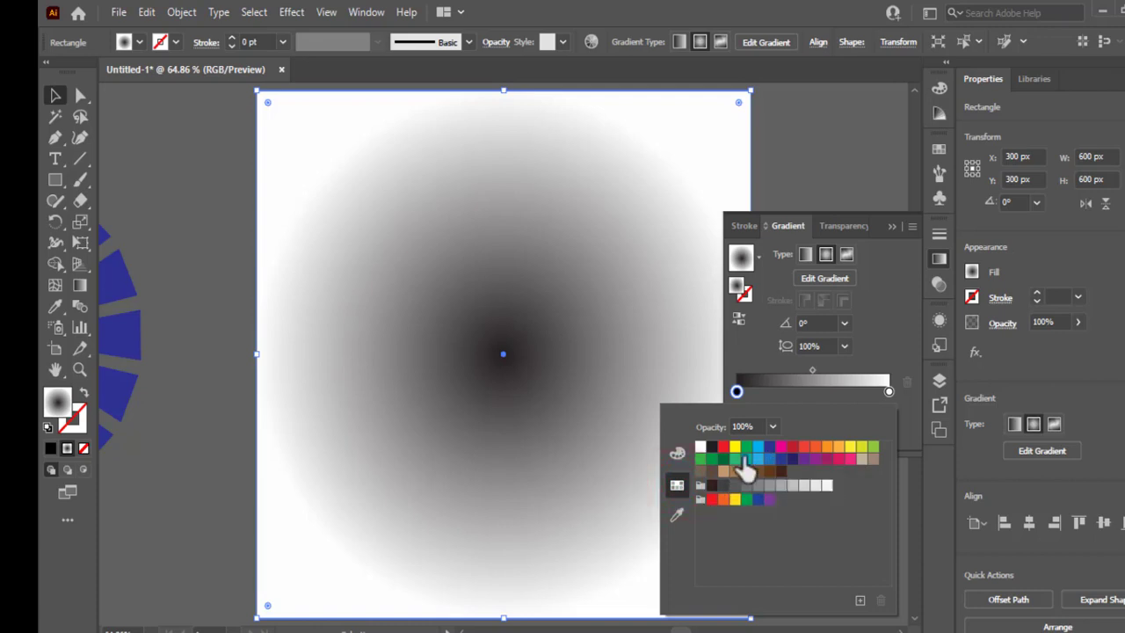
pyautogui.click(712, 459)
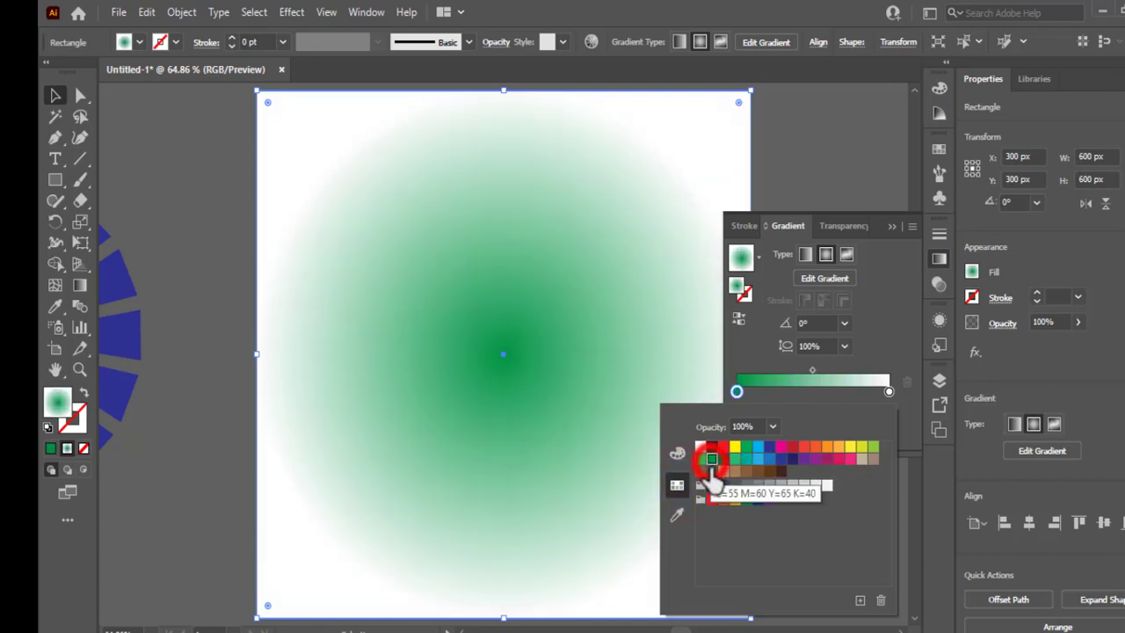
# - Change the gradient's white outer stop to the dark green swatch C=90 M=30 Y=95 K=30
pyautogui.click(889, 393)
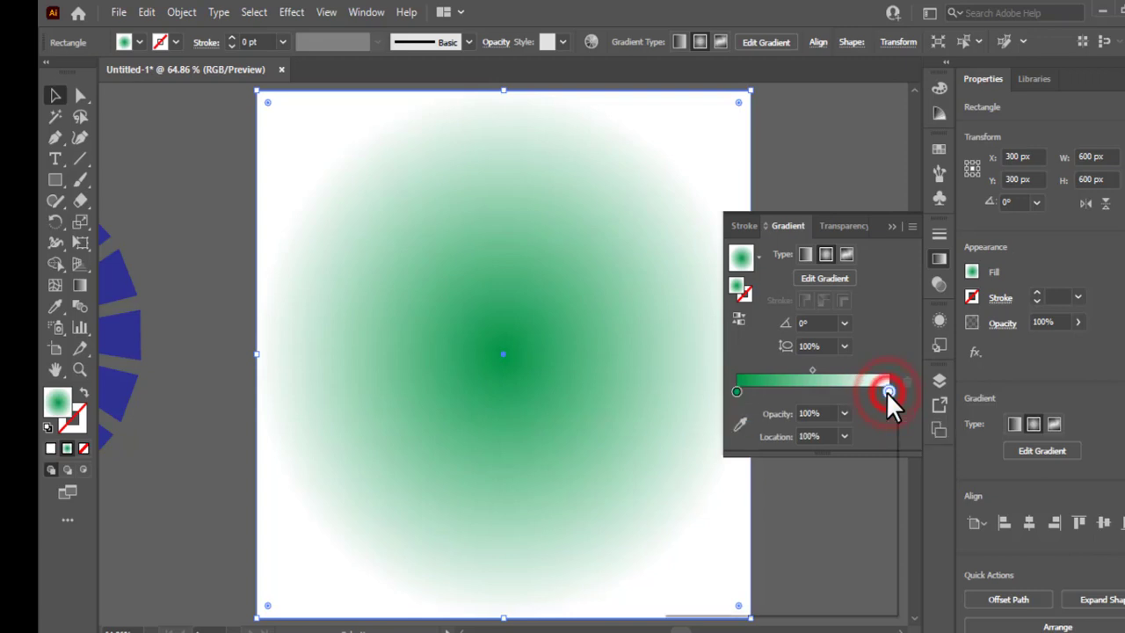
pyautogui.doubleClick(890, 393)
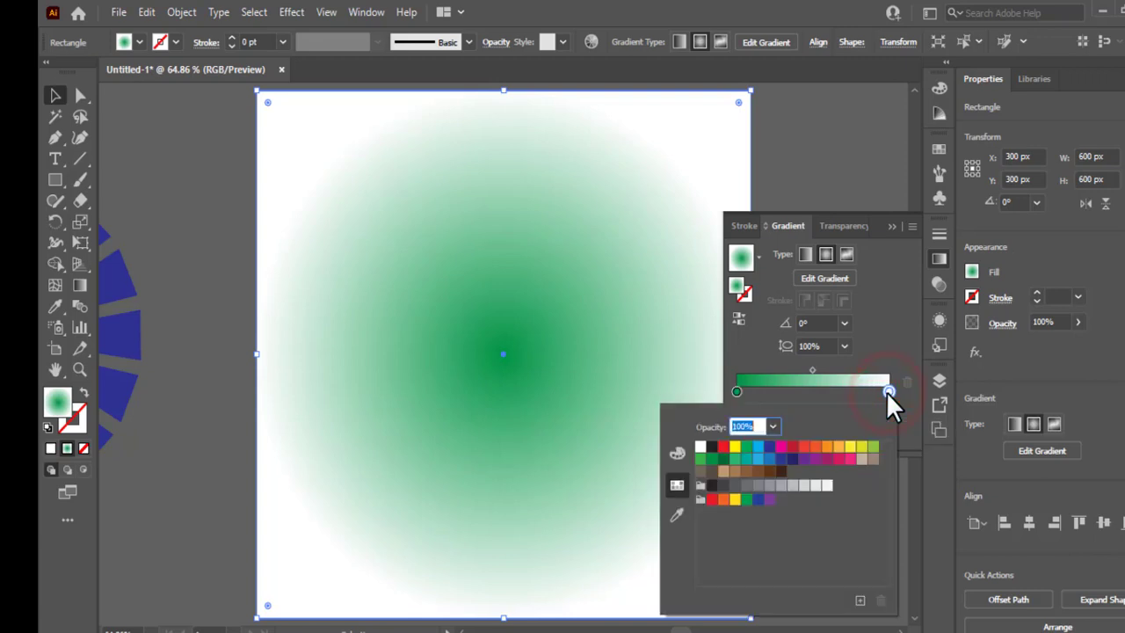
pyautogui.click(722, 459)
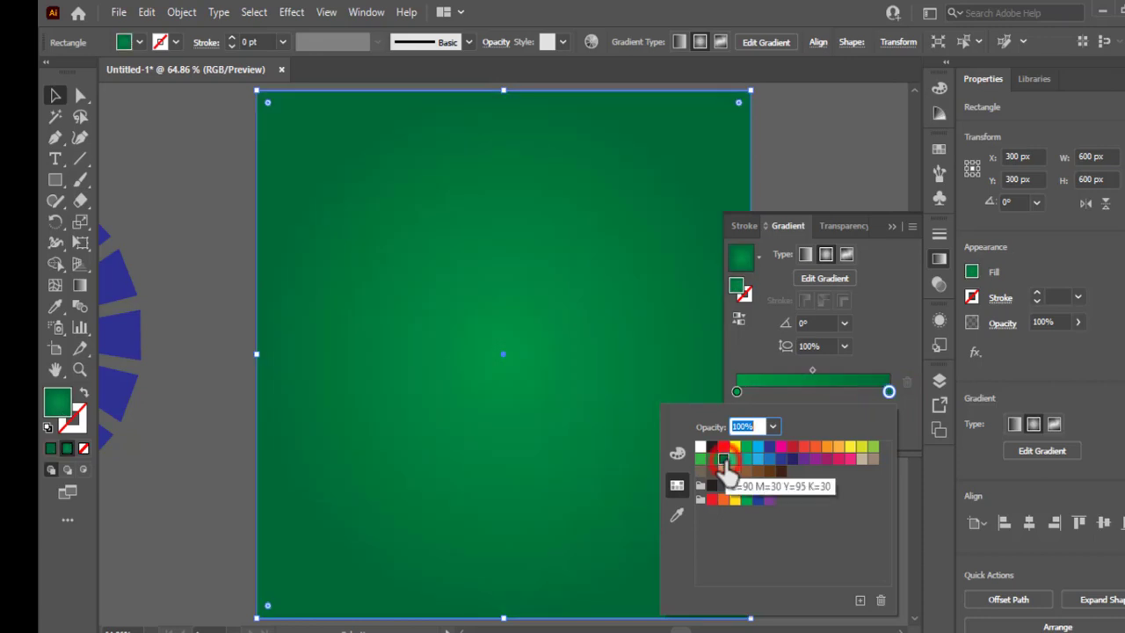
pyautogui.click(762, 378)
pyautogui.click(612, 371)
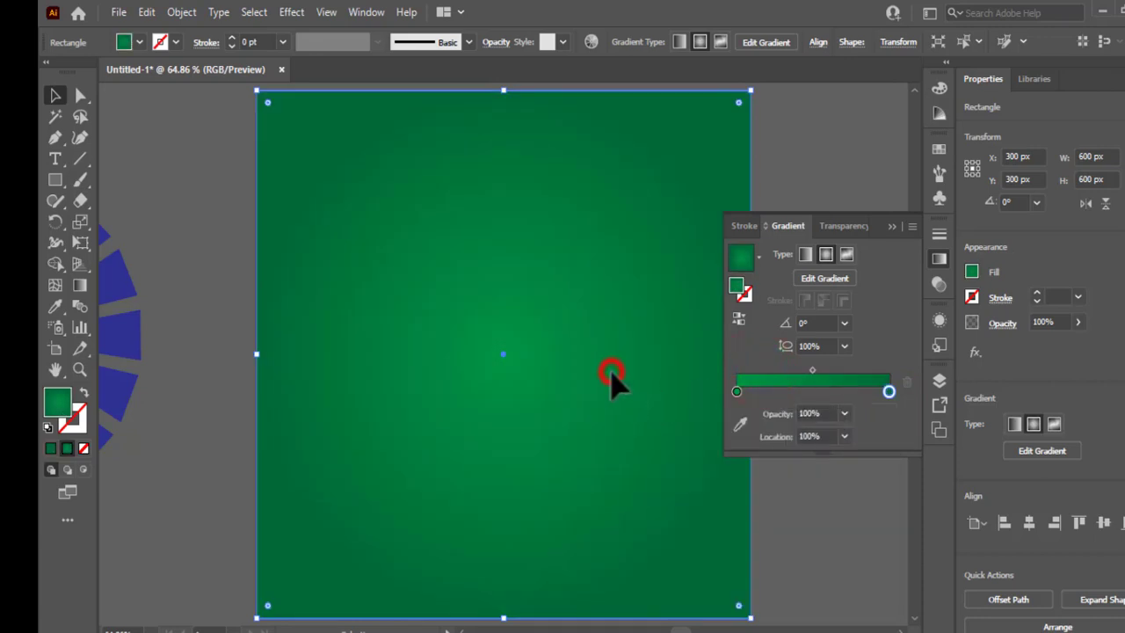
pyautogui.click(889, 225)
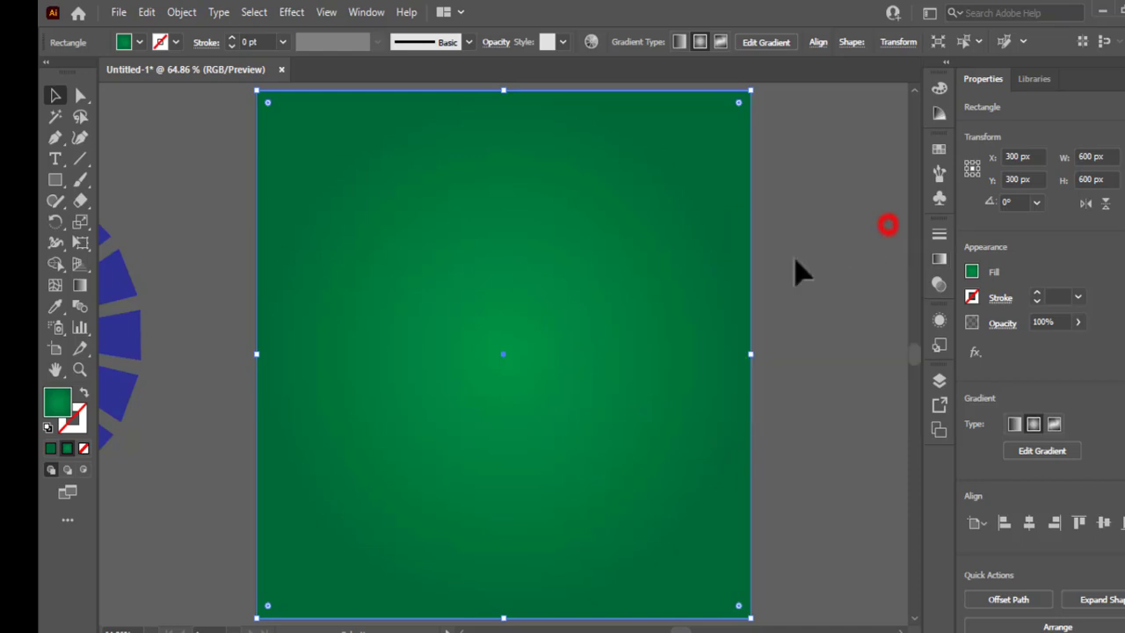
# - Shift the radial gradient's midpoint outward, close to the outer stop, to enlarge the light green centre
pyautogui.click(639, 333)
pyautogui.click(80, 285)
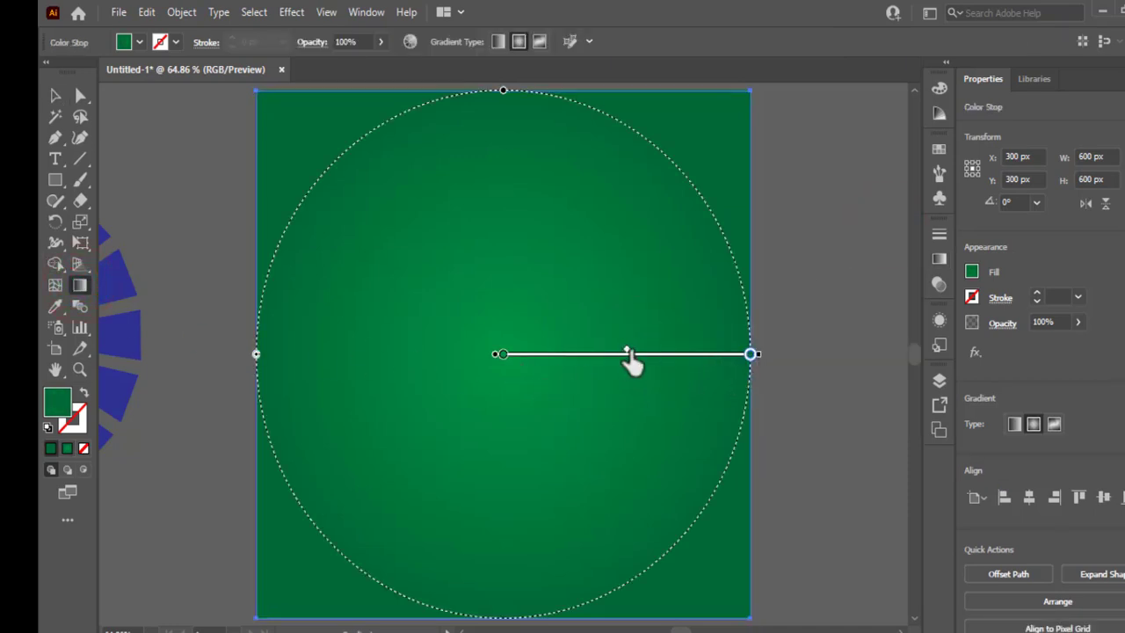
pyautogui.moveTo(630, 353)
pyautogui.mouseDown()
pyautogui.moveTo(595, 356)
pyautogui.moveTo(729, 358)
pyautogui.mouseUp()
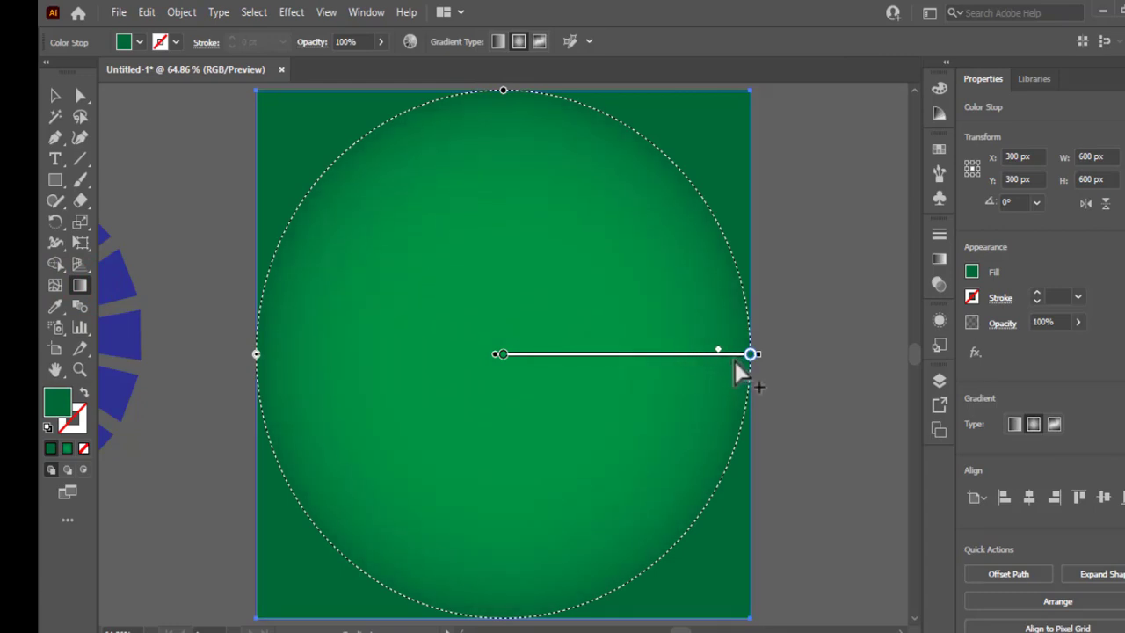
pyautogui.press('v')
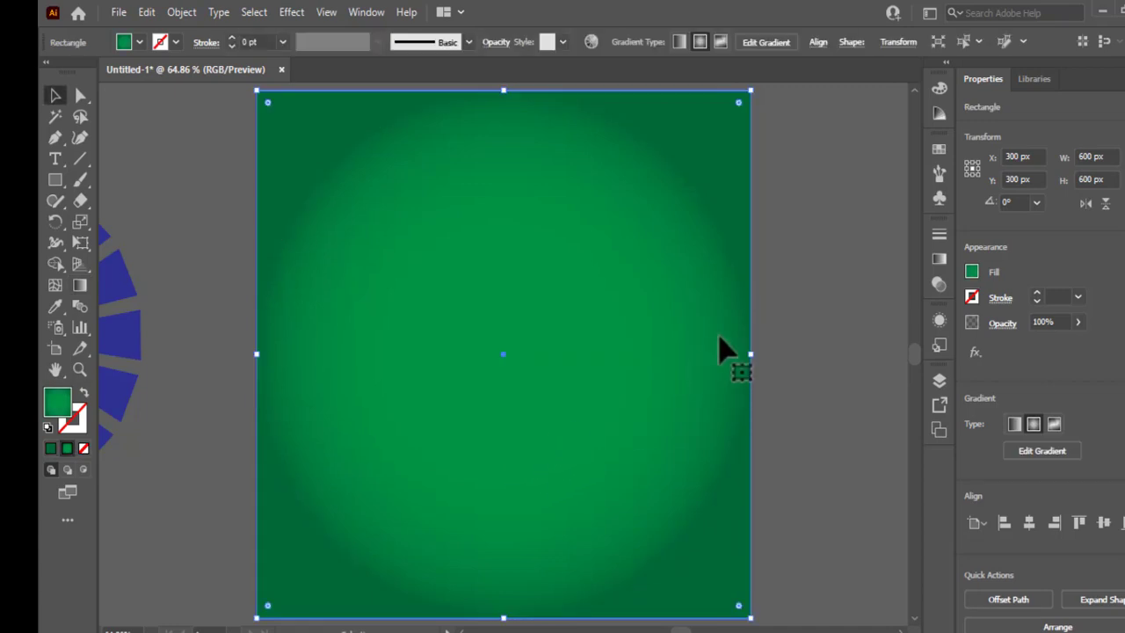
pyautogui.click(806, 300)
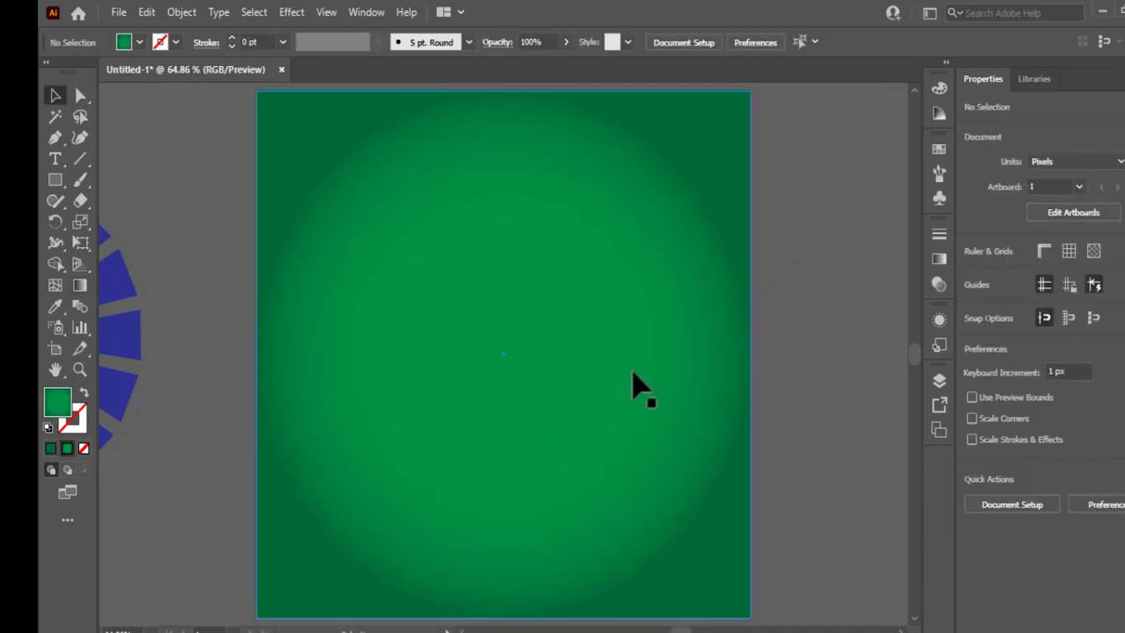
# - Draw a narrow downward-pointing triangle about 49 px wide at its top edge in the background's upper middle with the Pen tool
pyautogui.click(590, 381)
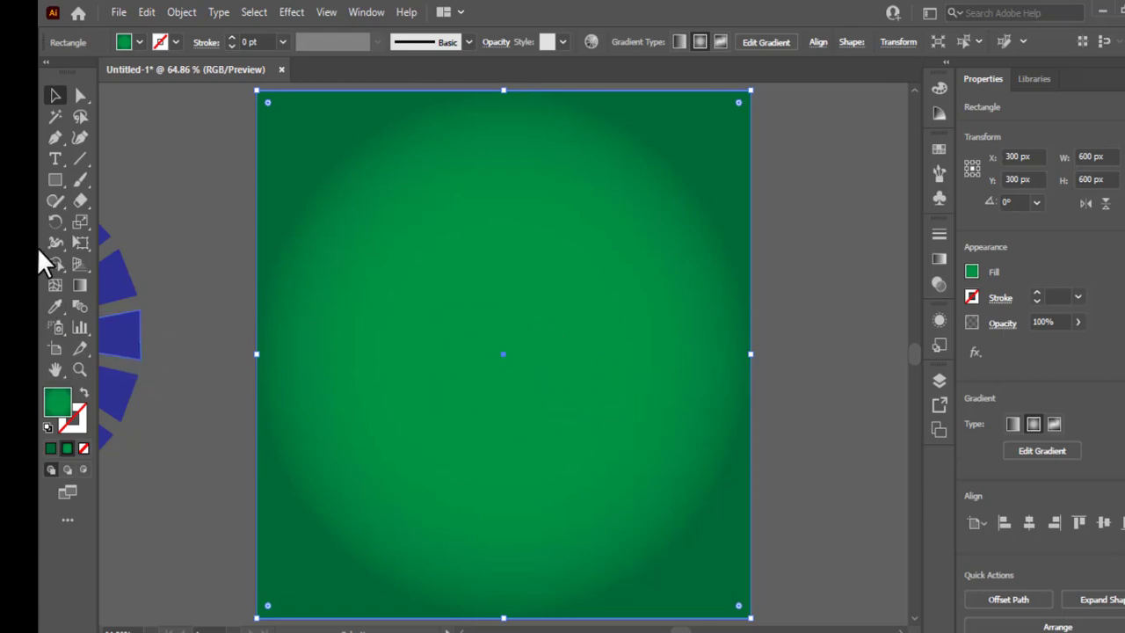
pyautogui.click(55, 137)
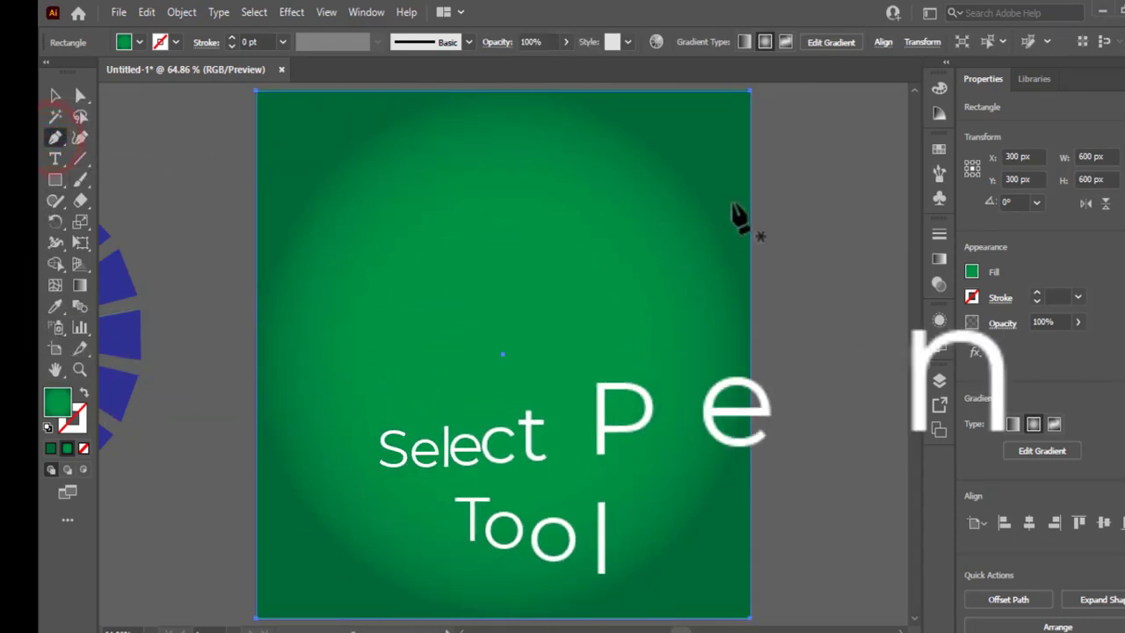
pyautogui.click(451, 211)
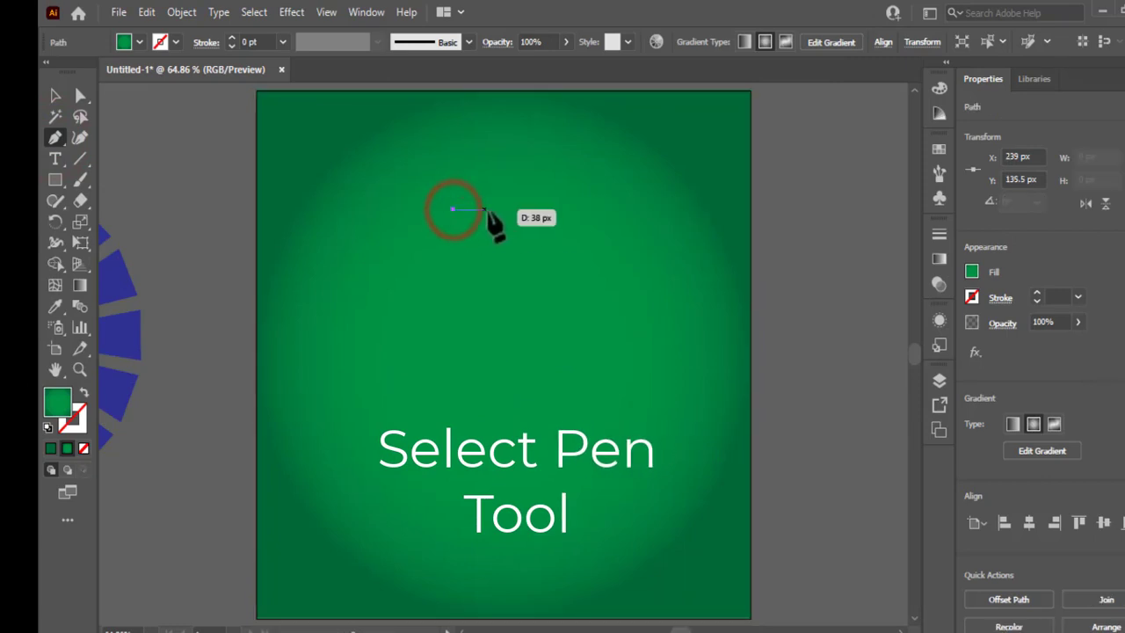
pyautogui.click(493, 211)
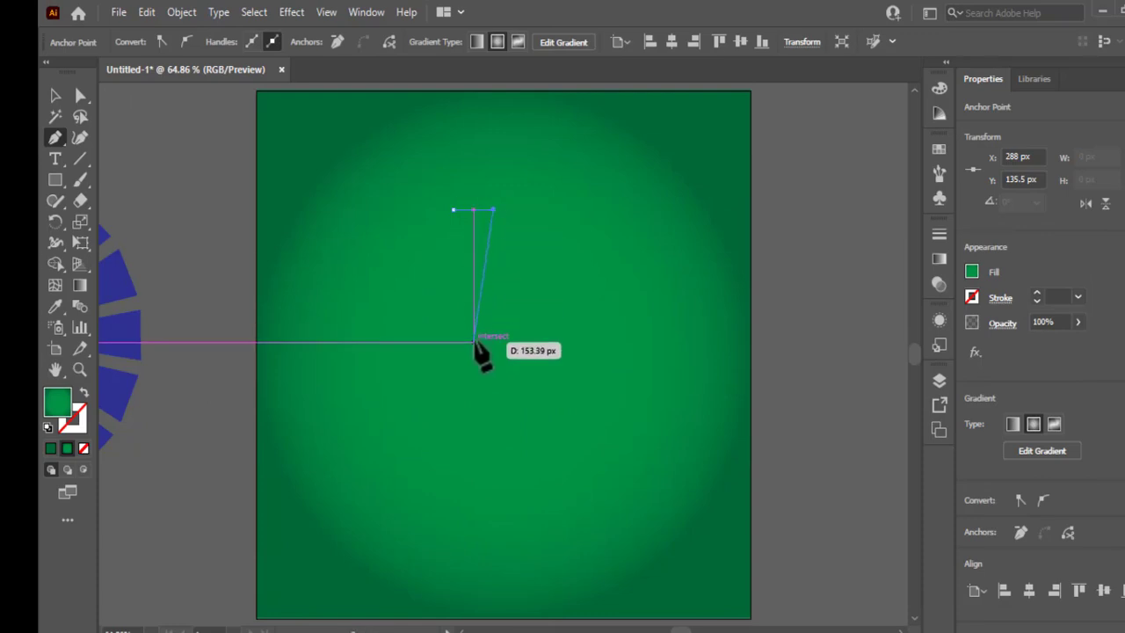
pyautogui.click(475, 344)
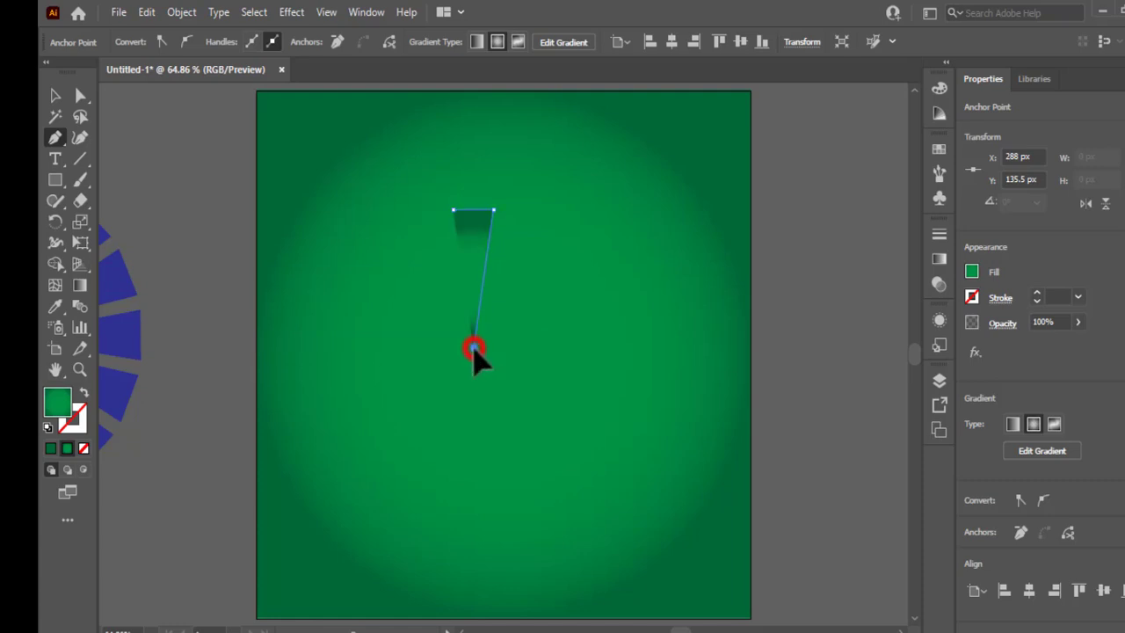
pyautogui.click(453, 211)
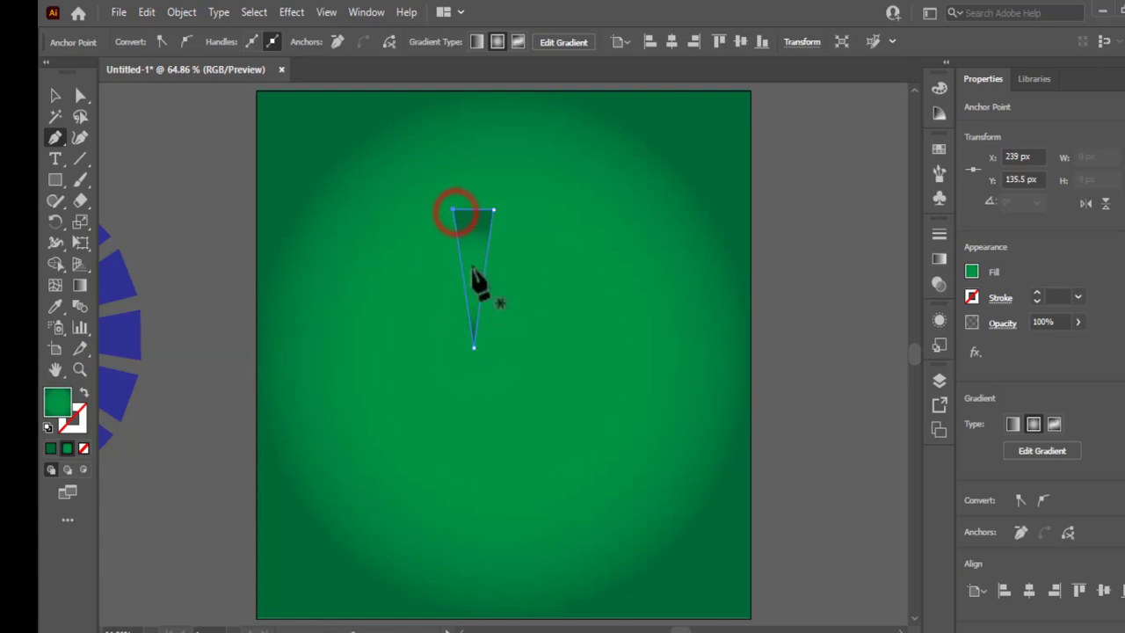
pyautogui.press('v')
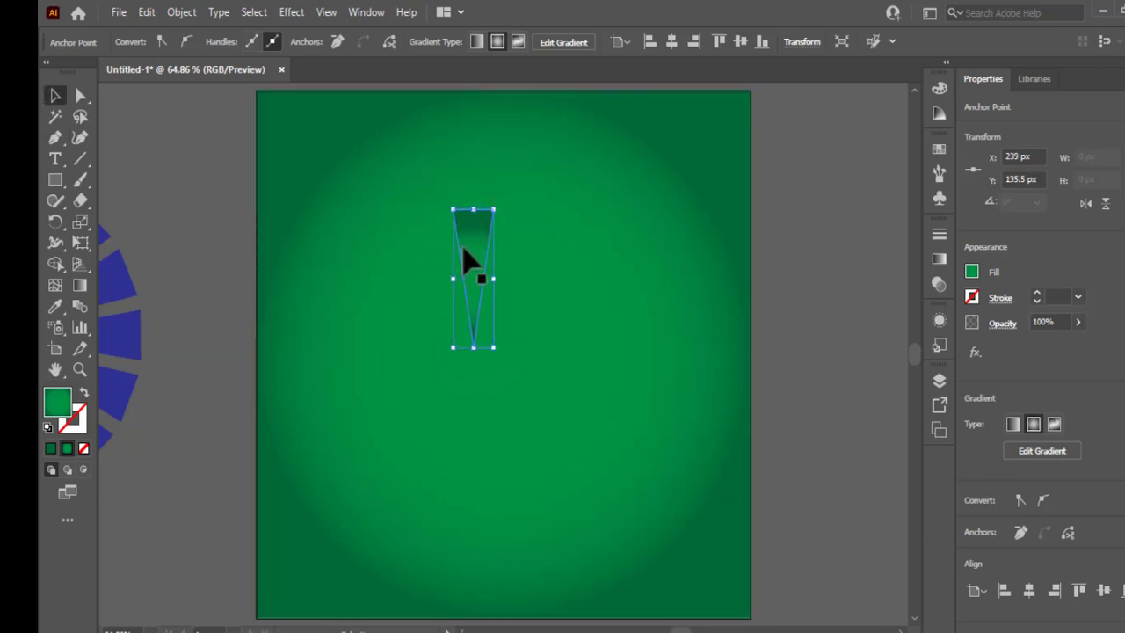
# - Rotate a copy of the triangle clockwise about a point just below its tip, leaving a small gap between the two
pyautogui.press('r')
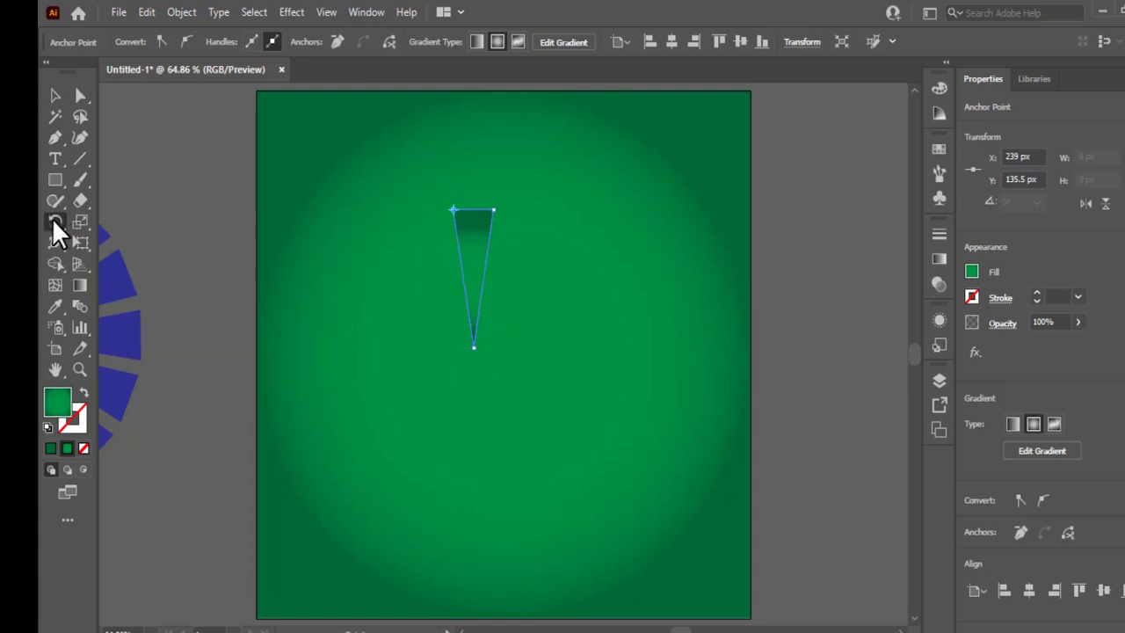
pyautogui.click(453, 211)
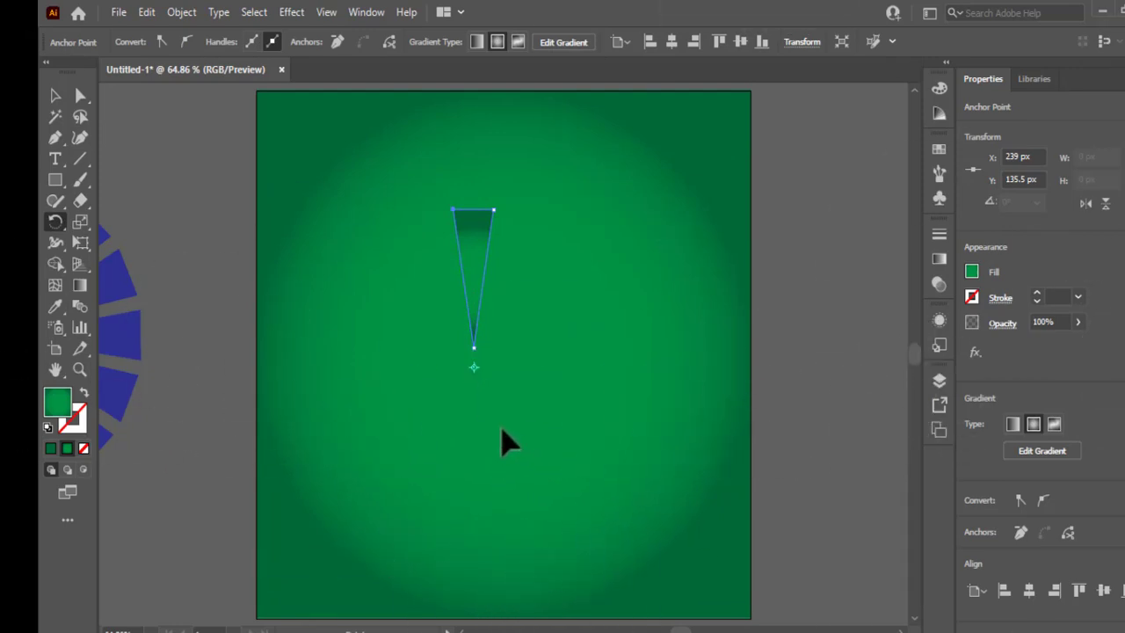
pyautogui.click(474, 248)
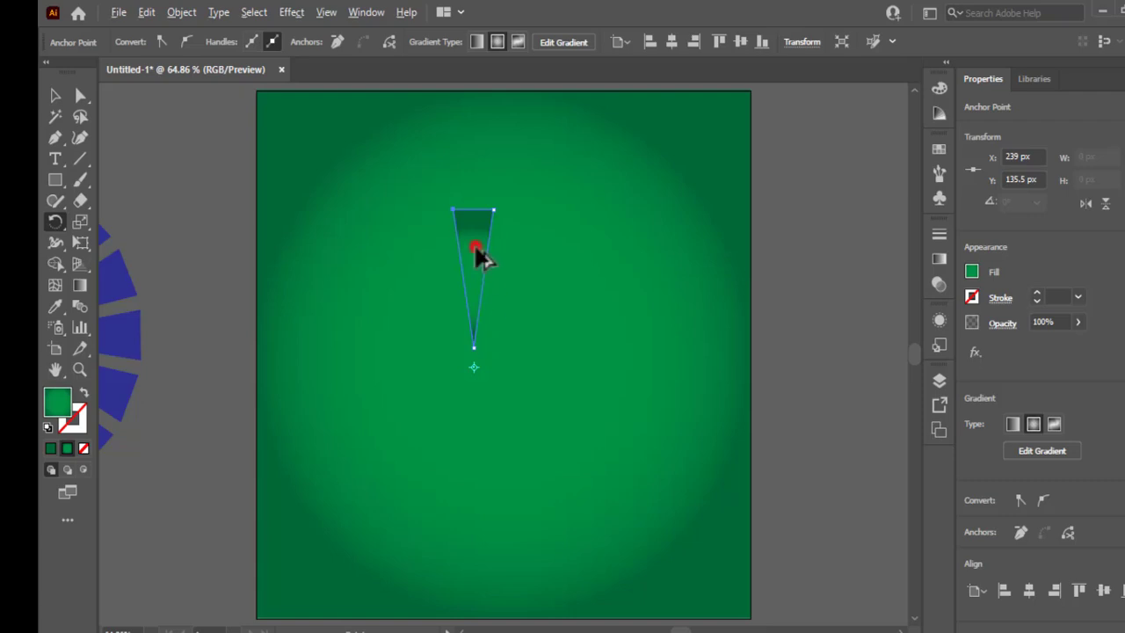
pyautogui.moveTo(475, 250); pyautogui.dragTo(514, 271)
# - Repeat the rotated copy until the triangles form a complete circle of rays
pyautogui.hotkey('ctrl', 'd')
pyautogui.hotkey('ctrl', 'd')
pyautogui.hotkey('ctrl', 'd')
pyautogui.hotkey('ctrl', 'd')
pyautogui.hotkey('ctrl', 'd')
pyautogui.hotkey('ctrl', 'd')
pyautogui.hotkey('ctrl', 'd')
pyautogui.hotkey('ctrl', 'd')
pyautogui.hotkey('ctrl', 'd')
pyautogui.hotkey('ctrl', 'd')
pyautogui.hotkey('ctrl', 'd')
pyautogui.hotkey('ctrl', 'd')
pyautogui.hotkey('ctrl', 'd')
pyautogui.hotkey('ctrl', 'd')
pyautogui.hotkey('ctrl', 'd')
pyautogui.hotkey('ctrl', 'd')
pyautogui.hotkey('ctrl', 'd')
pyautogui.hotkey('ctrl', 'd')
pyautogui.hotkey('ctrl', 'd')
pyautogui.hotkey('ctrl', 'd')
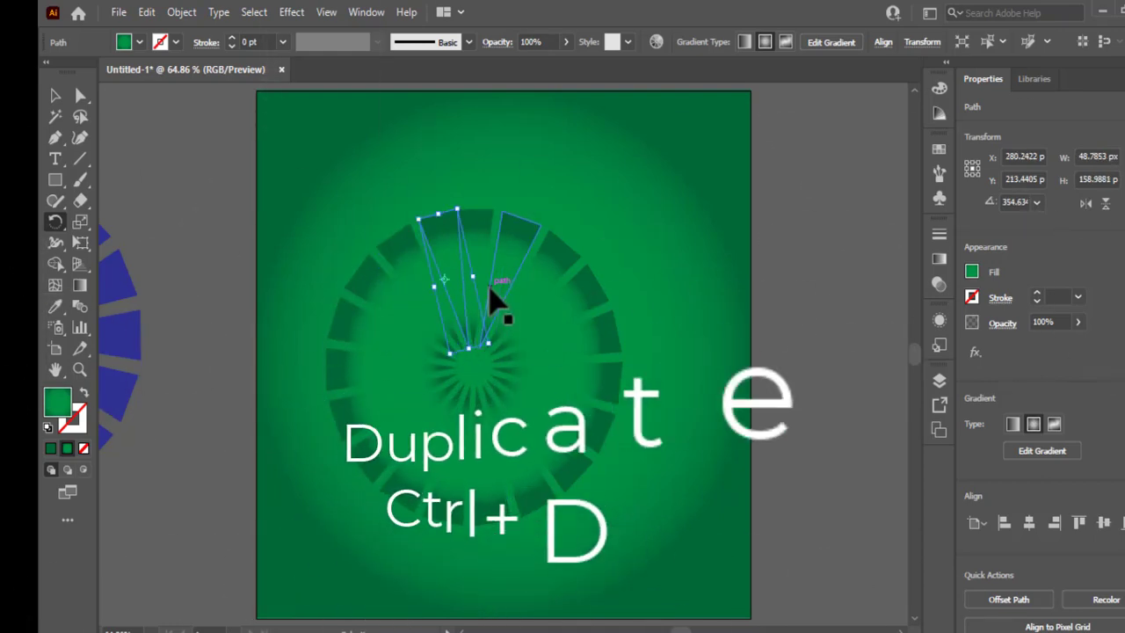
# - Fill the remaining gap in the green ring of rays with further rotated duplicates of the triangle
pyautogui.hotkey('ctrl', 'd')
pyautogui.hotkey('ctrl', 'd')
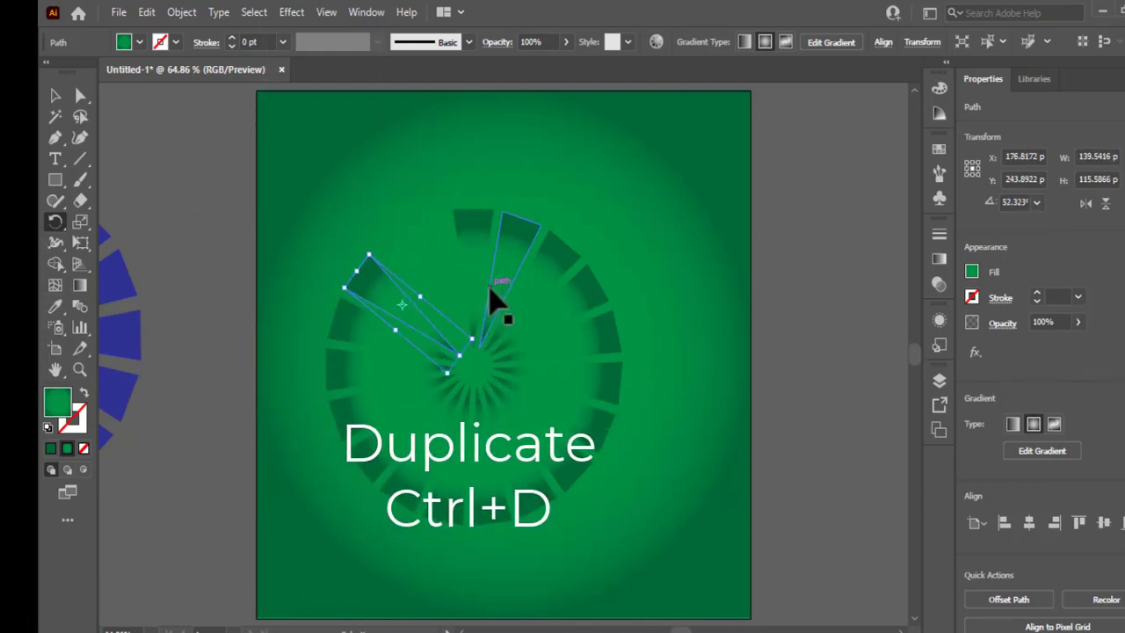
pyautogui.hotkey('ctrl', 'd')
pyautogui.hotkey('ctrl', 'd')
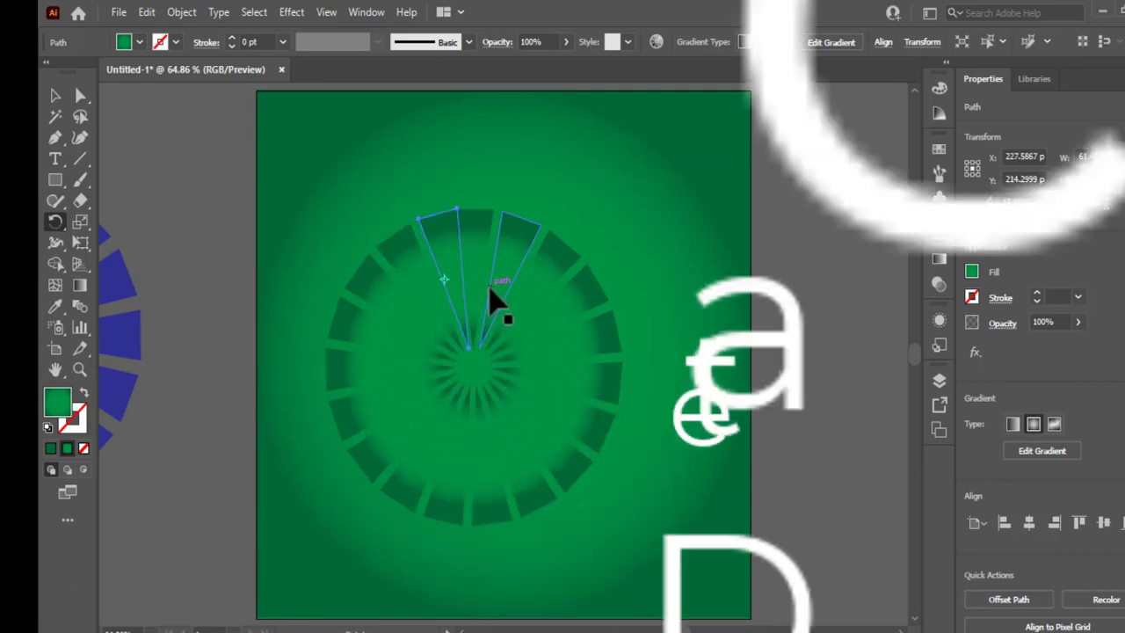
pyautogui.press('v')
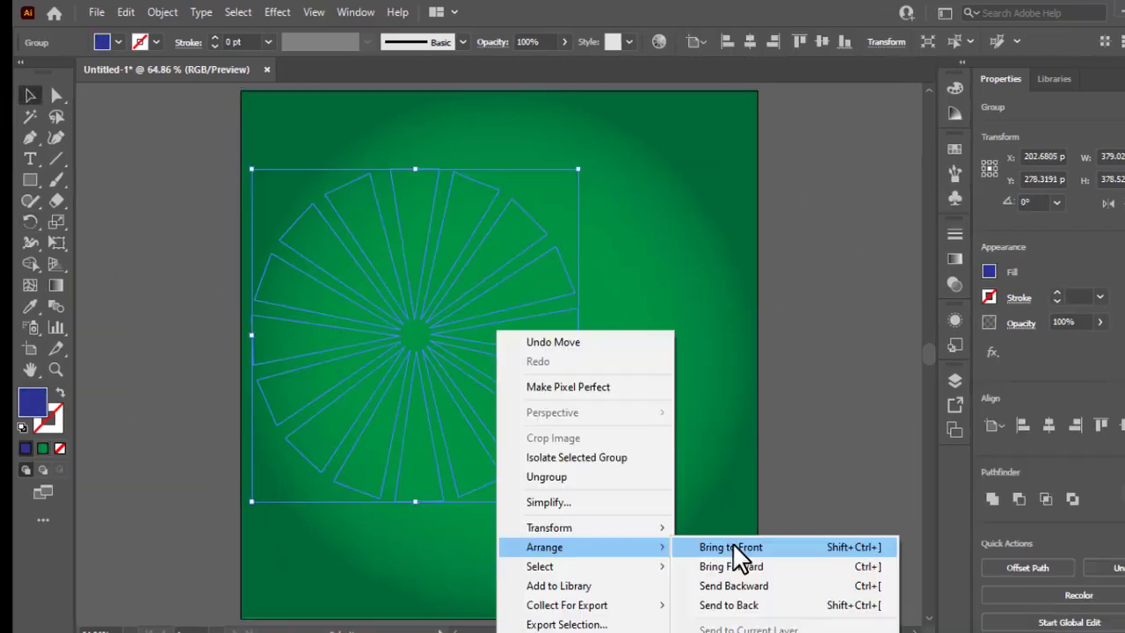
# - Place the blue ray burst group in front of the green background near its centre and fill it with white
pyautogui.click(754, 547)
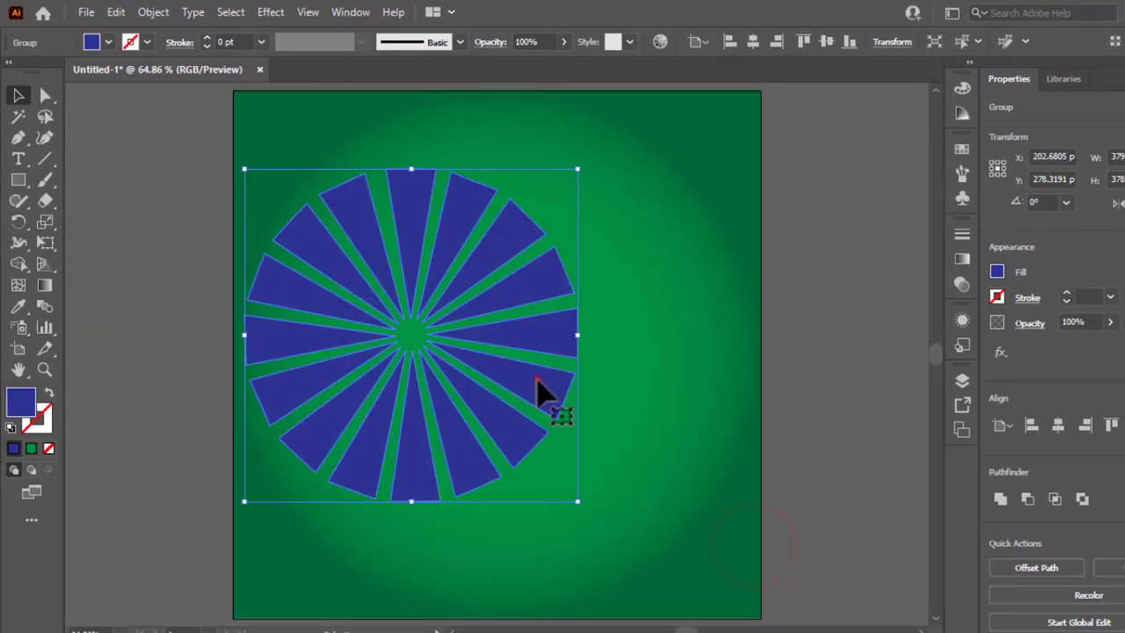
pyautogui.moveTo(537, 387); pyautogui.dragTo(603, 389)
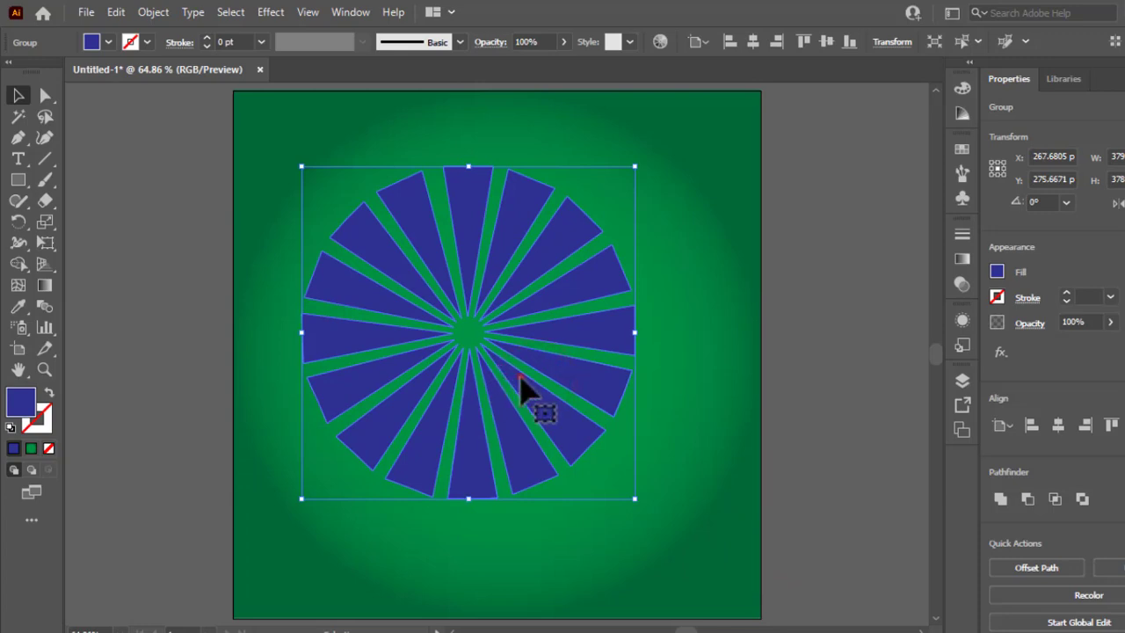
pyautogui.moveTo(522, 389); pyautogui.dragTo(533, 396)
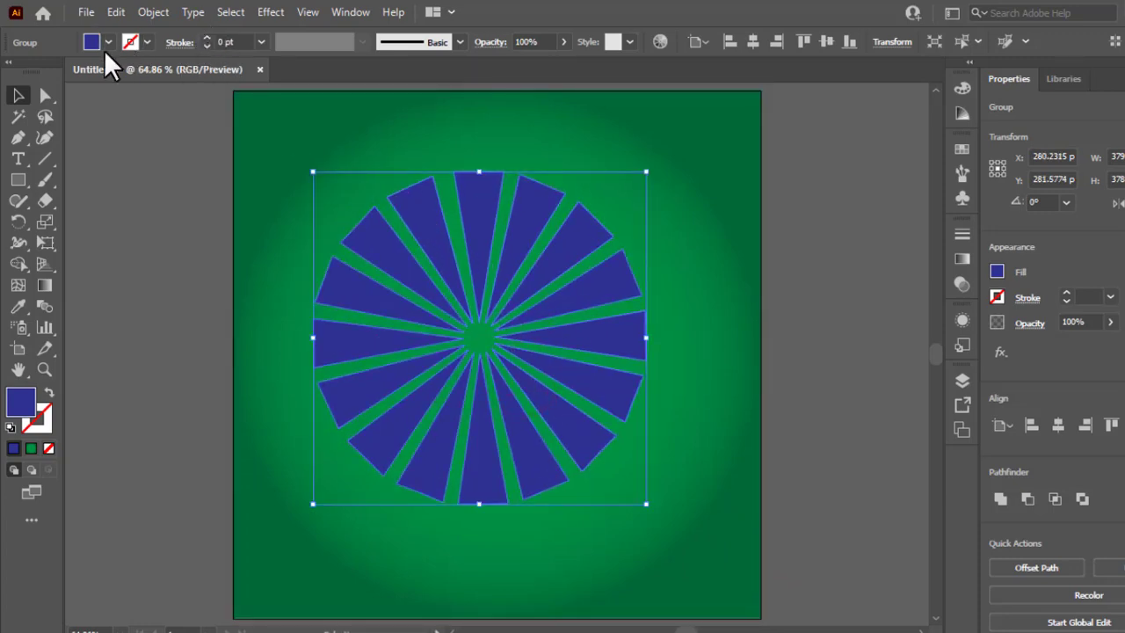
pyautogui.click(108, 44)
pyautogui.click(36, 71)
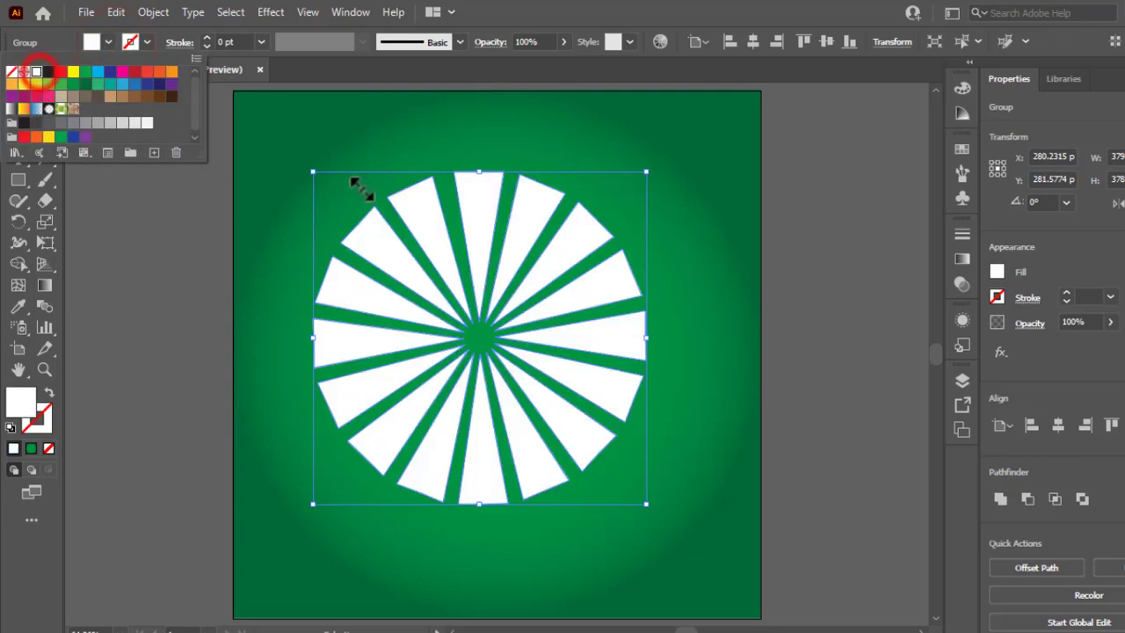
# - Centre the ray burst on the artboard and enlarge it proportionally about its centre to about 565 px wide
pyautogui.click(748, 42)
pyautogui.click(826, 41)
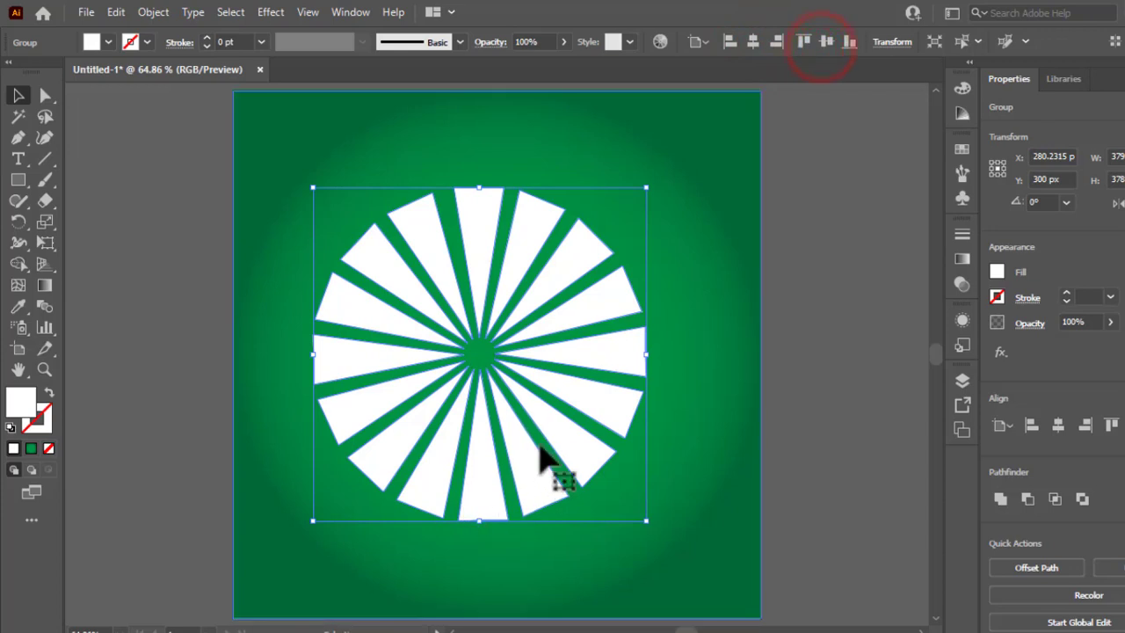
pyautogui.moveTo(646, 520); pyautogui.dragTo(728, 602)
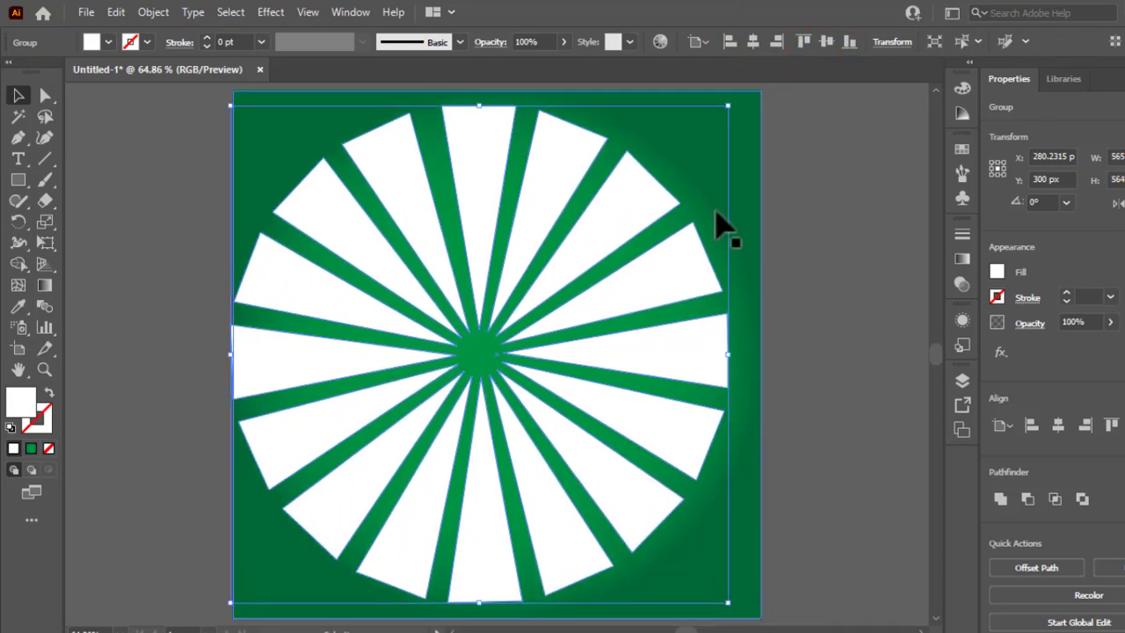
pyautogui.click(753, 42)
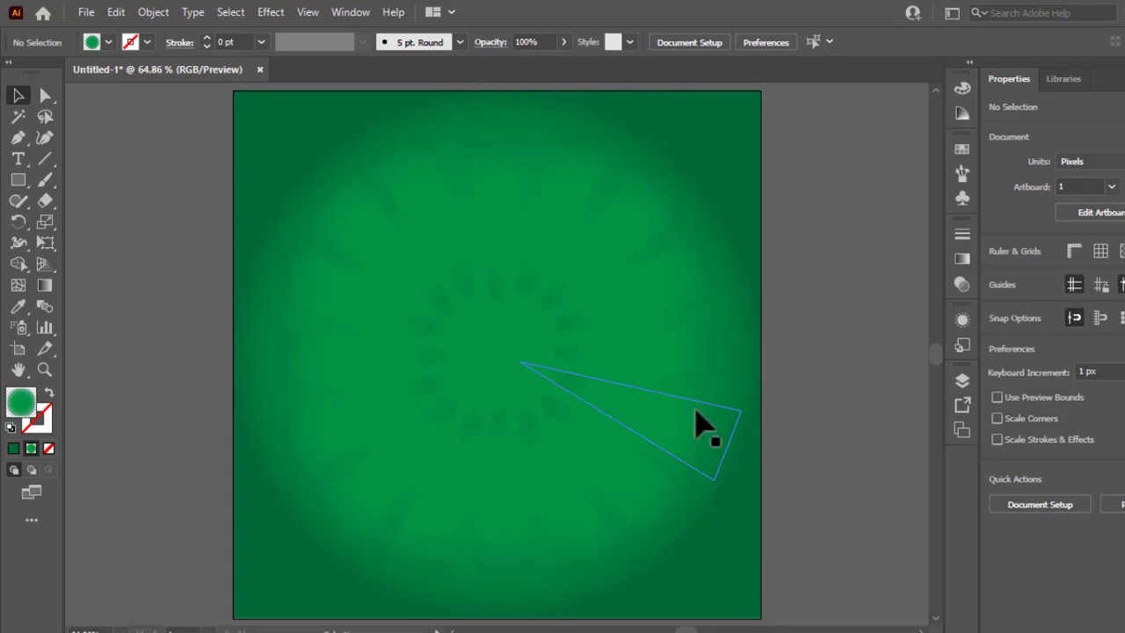
# - Set the opacity of the green gradient ray burst group to 100% and leave it deselected
pyautogui.click(698, 414)
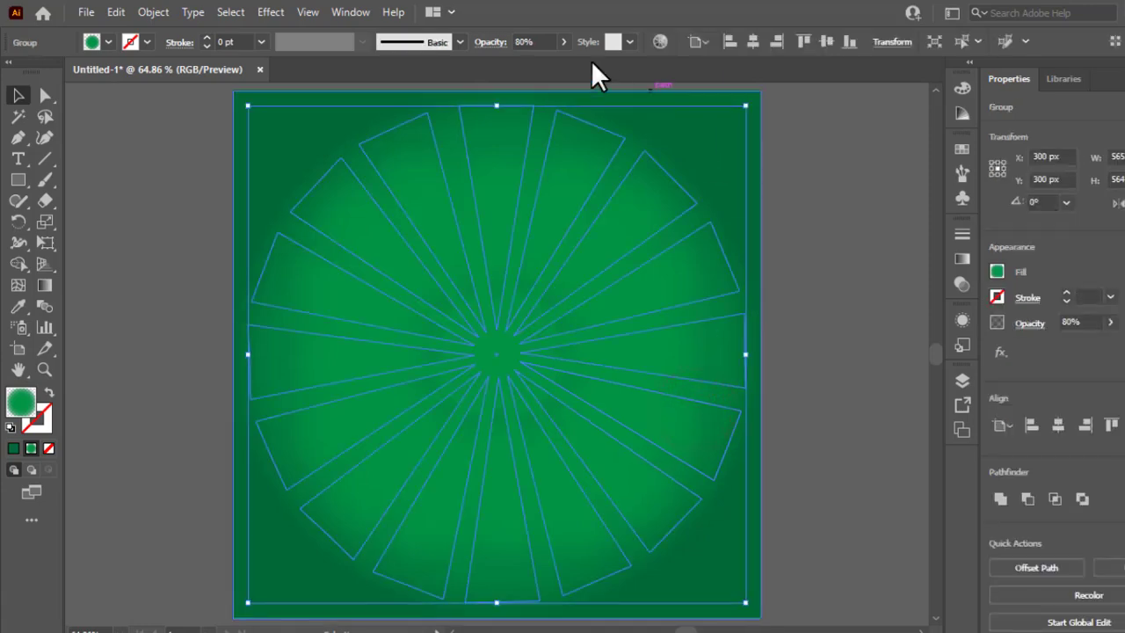
pyautogui.click(563, 41)
pyautogui.moveTo(548, 68); pyautogui.dragTo(620, 80)
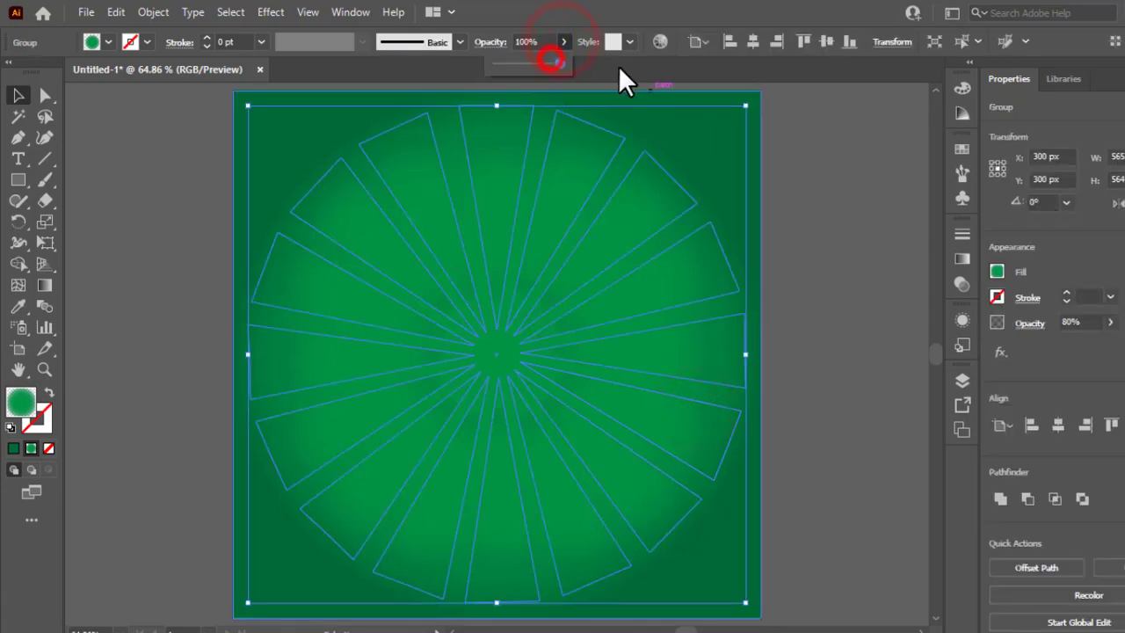
pyautogui.click(851, 200)
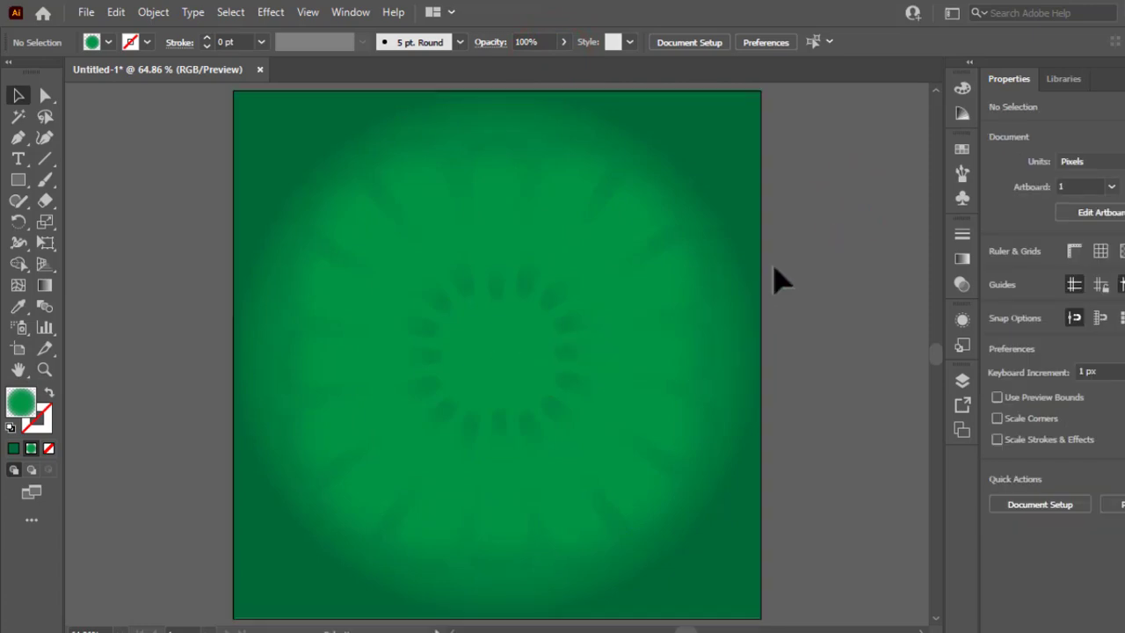
pyautogui.click(562, 42)
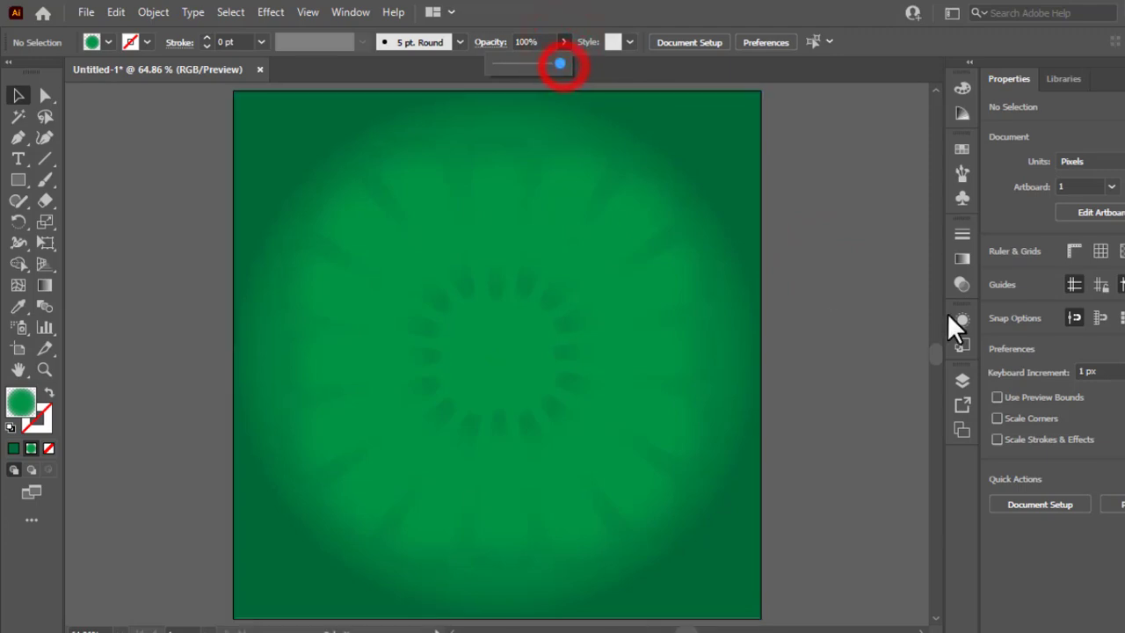
pyautogui.click(898, 286)
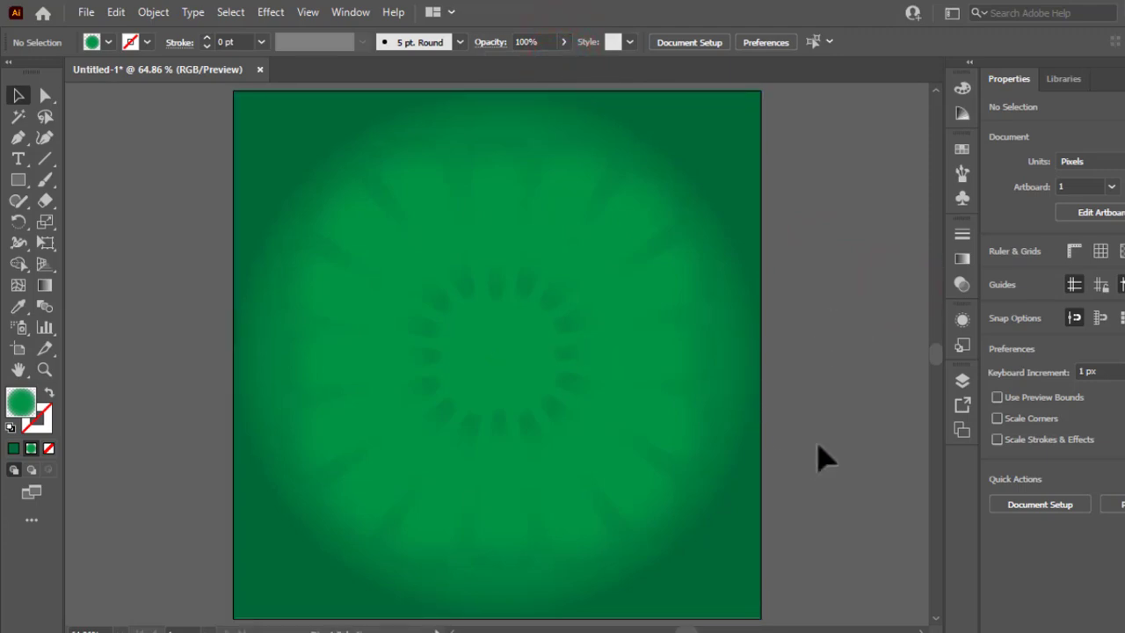
# - Place the background-removed PNG of the woman in orange holding a blank phone from Downloads onto the artboard's upper area
pyautogui.hotkey('ctrl', 'shift', 'p')
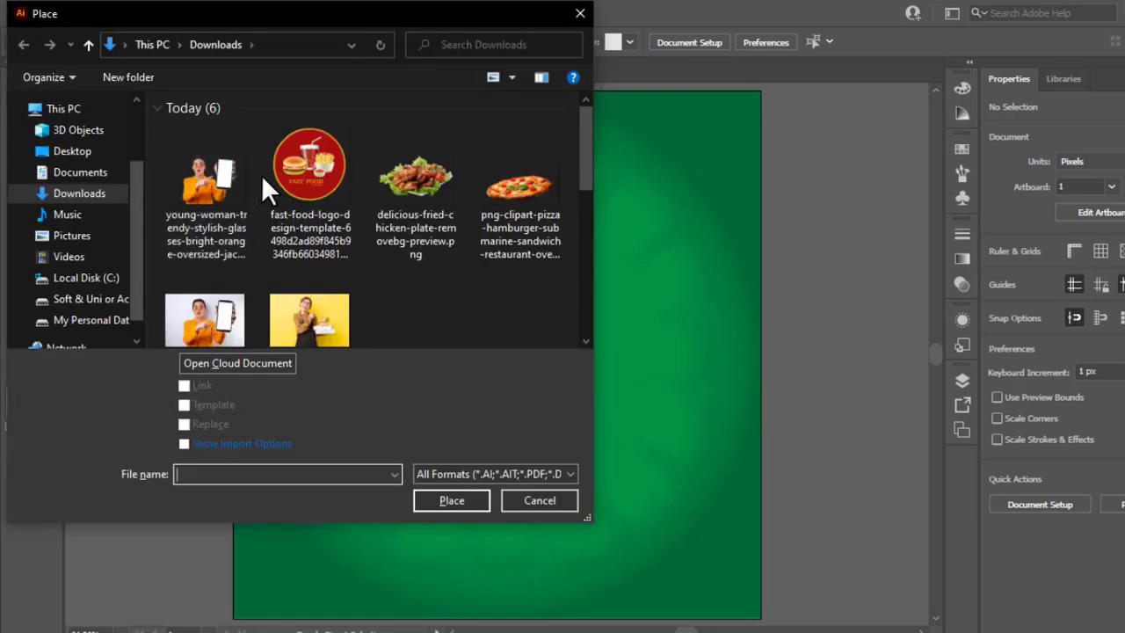
pyautogui.click(214, 187)
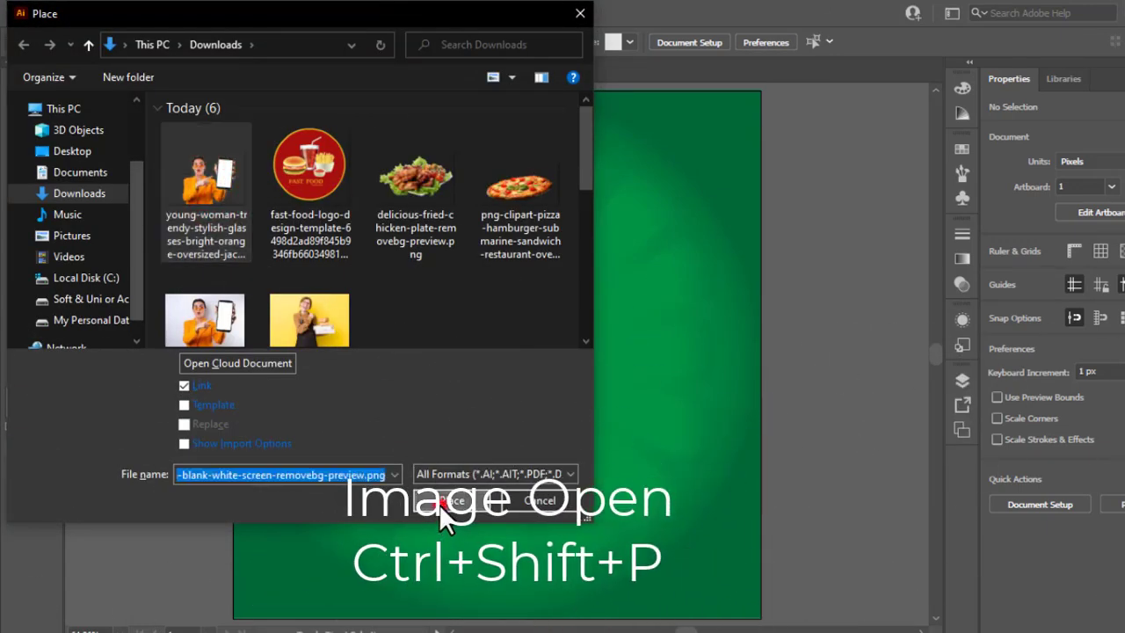
pyautogui.click(442, 501)
pyautogui.click(342, 158)
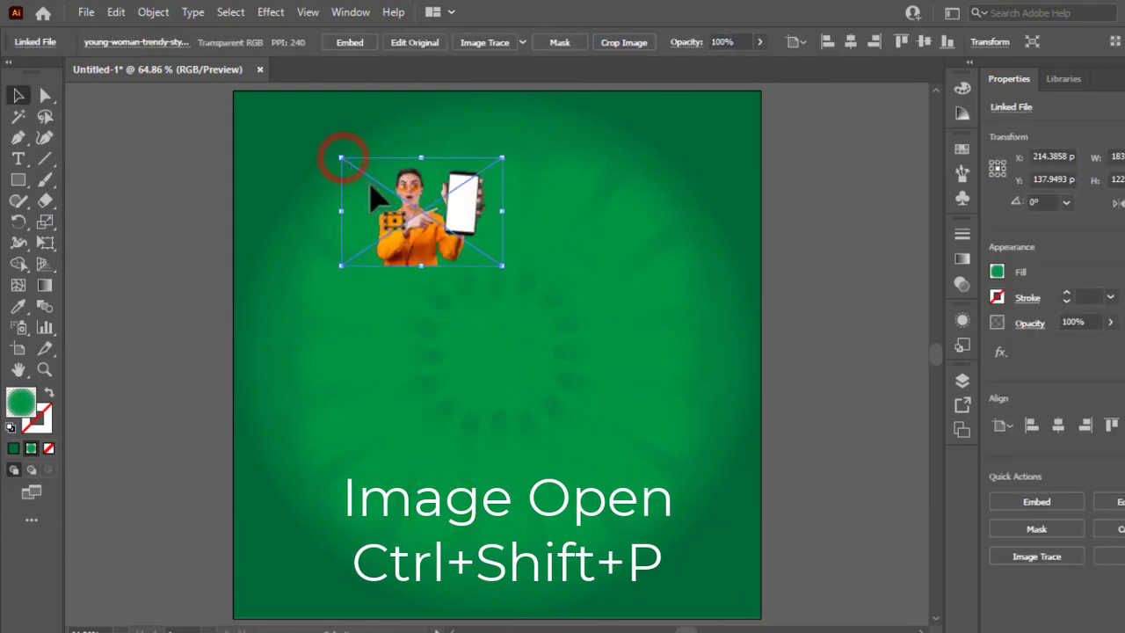
# - Enlarge the woman's photo proportionally to about 618 px wide and position it over the upper and middle part of the poster
pyautogui.moveTo(501, 264); pyautogui.dragTo(684, 453)
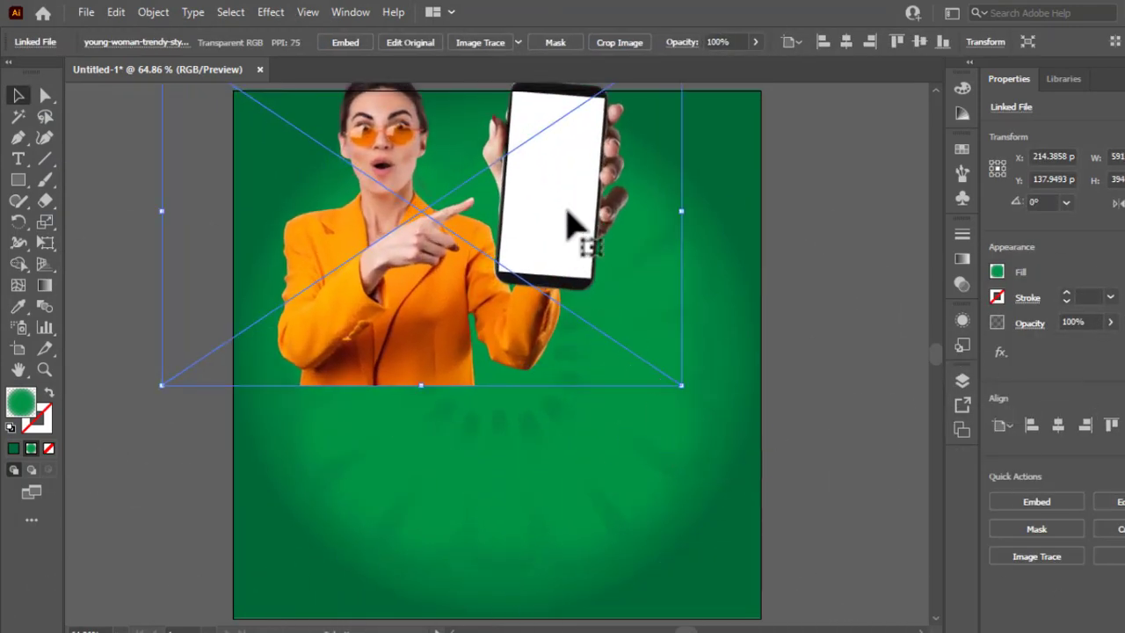
pyautogui.moveTo(568, 225); pyautogui.dragTo(645, 314)
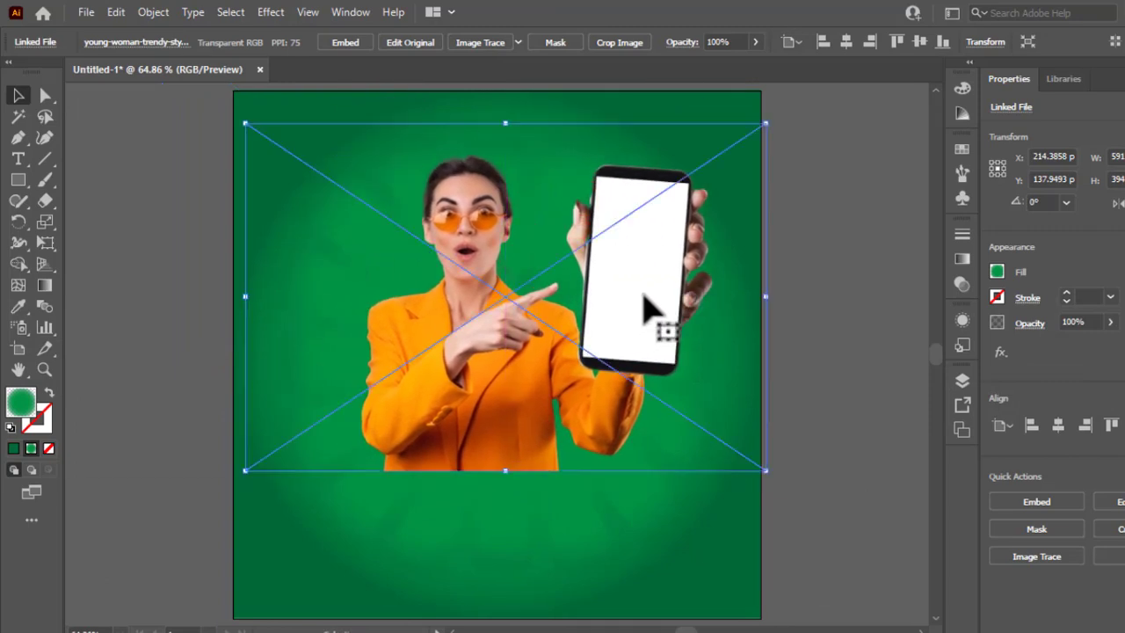
pyautogui.moveTo(769, 471); pyautogui.dragTo(777, 478)
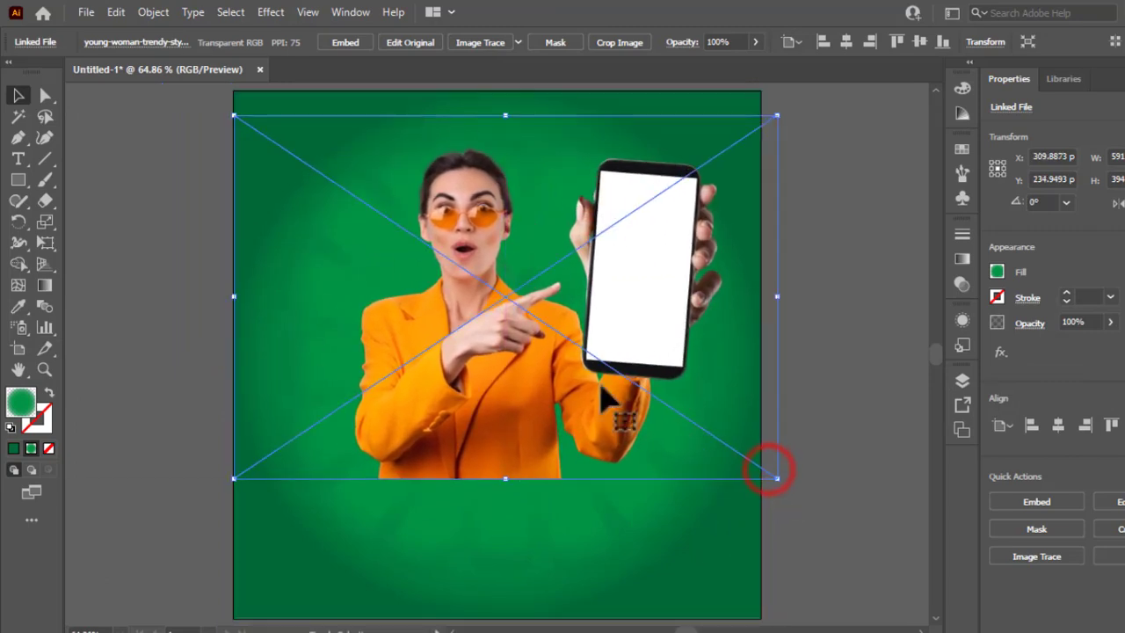
pyautogui.moveTo(589, 351); pyautogui.dragTo(595, 347)
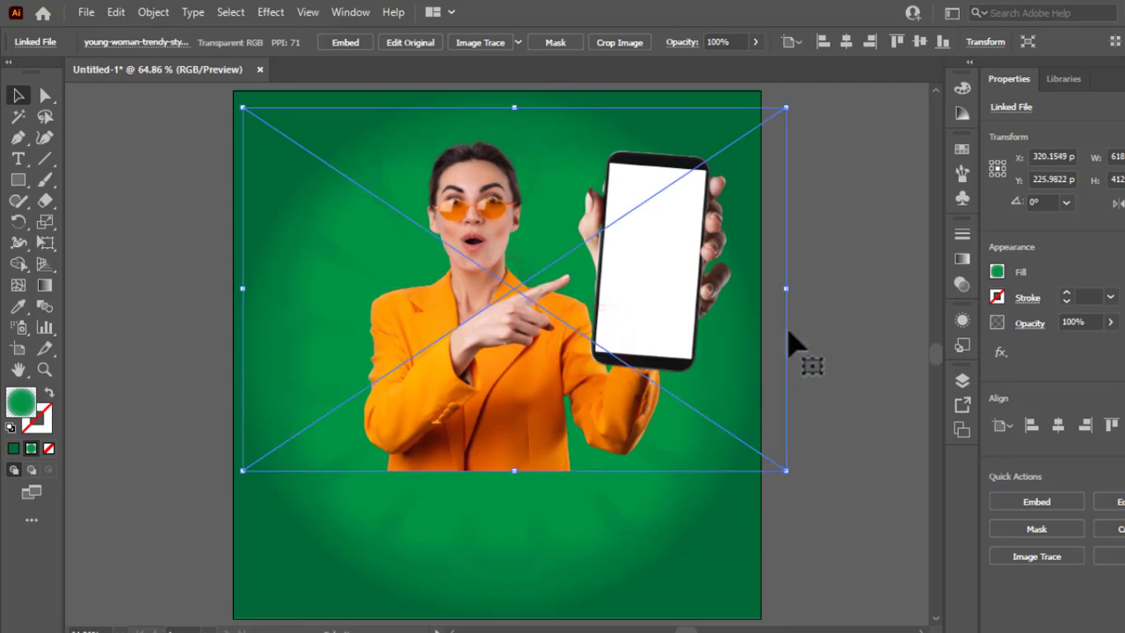
pyautogui.click(817, 304)
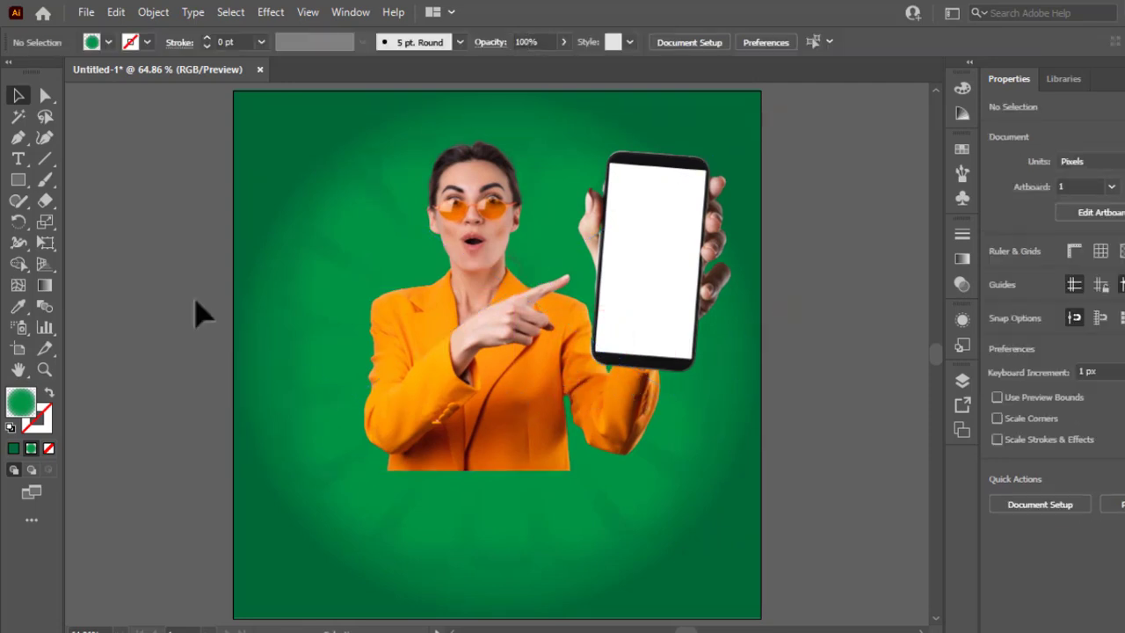
# - Select all objects on the artboard and lock them
pyautogui.hotkey('ctrl', 'a')
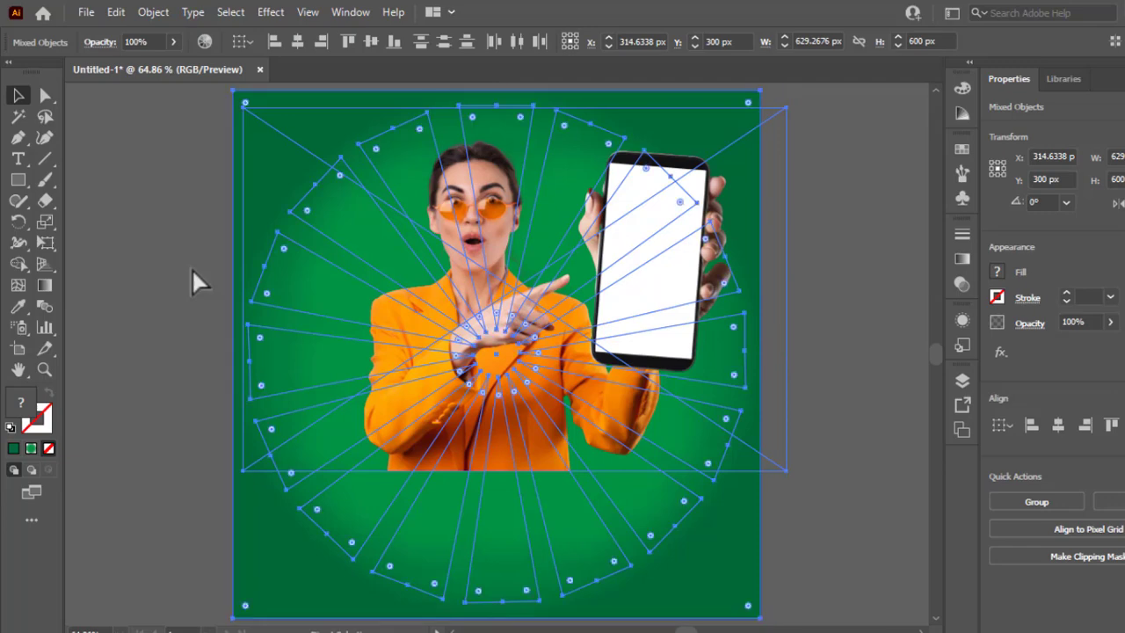
pyautogui.click(153, 12)
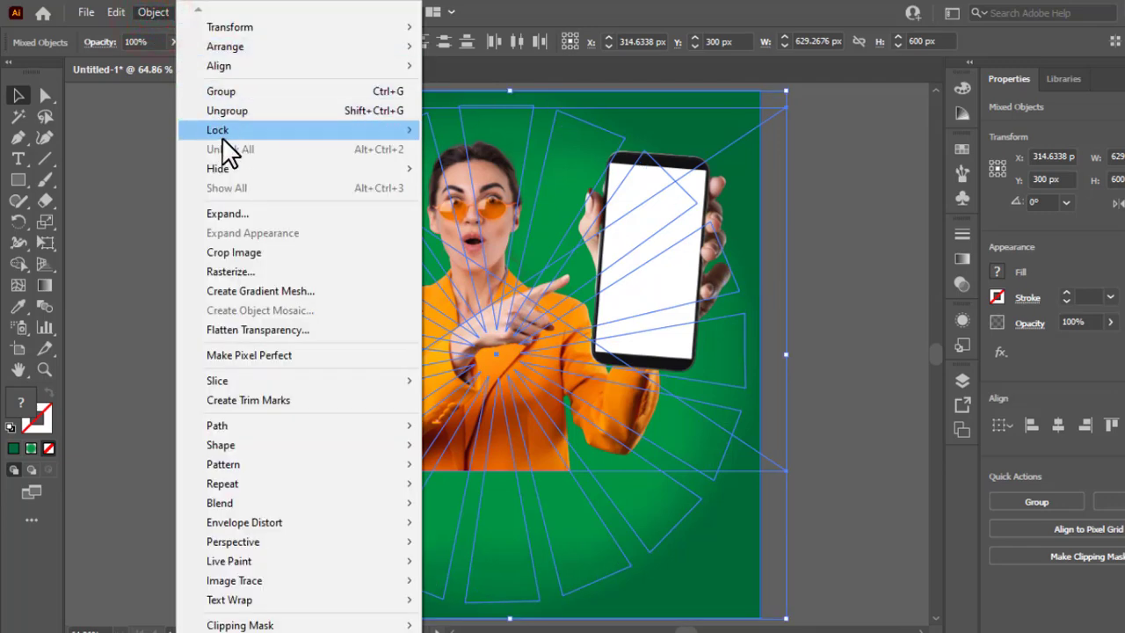
pyautogui.moveTo(349, 130)
pyautogui.click(453, 129)
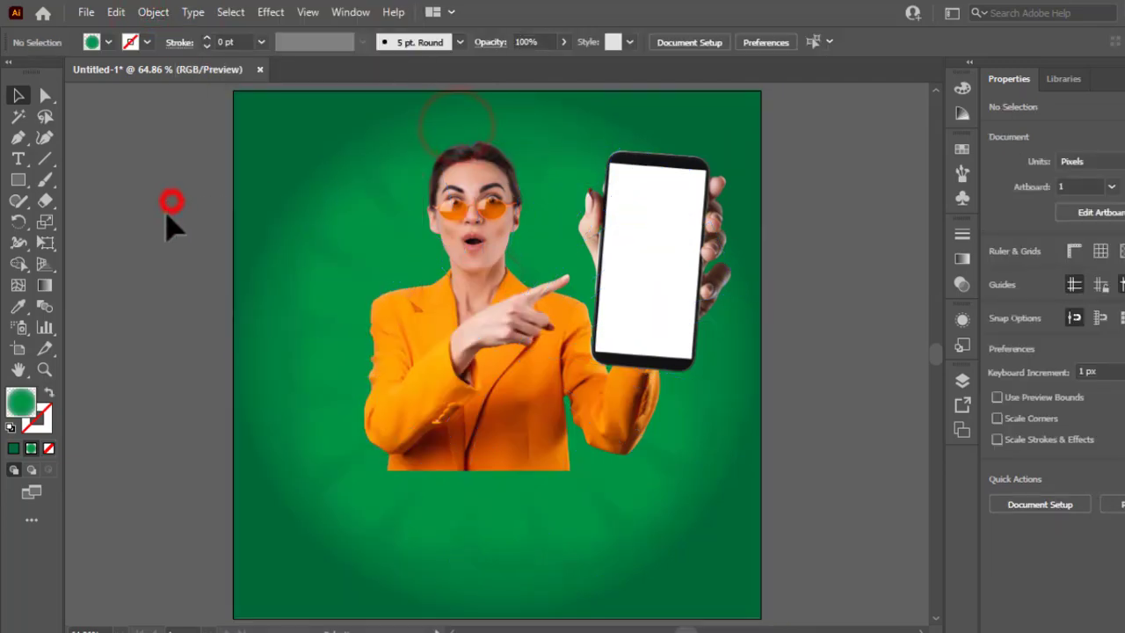
# - Draw an upright rounded rectangle about 114 by 215 px in the poster's lower-left area, overlapping the woman's sleeve
pyautogui.scroll(1, 437, 325)
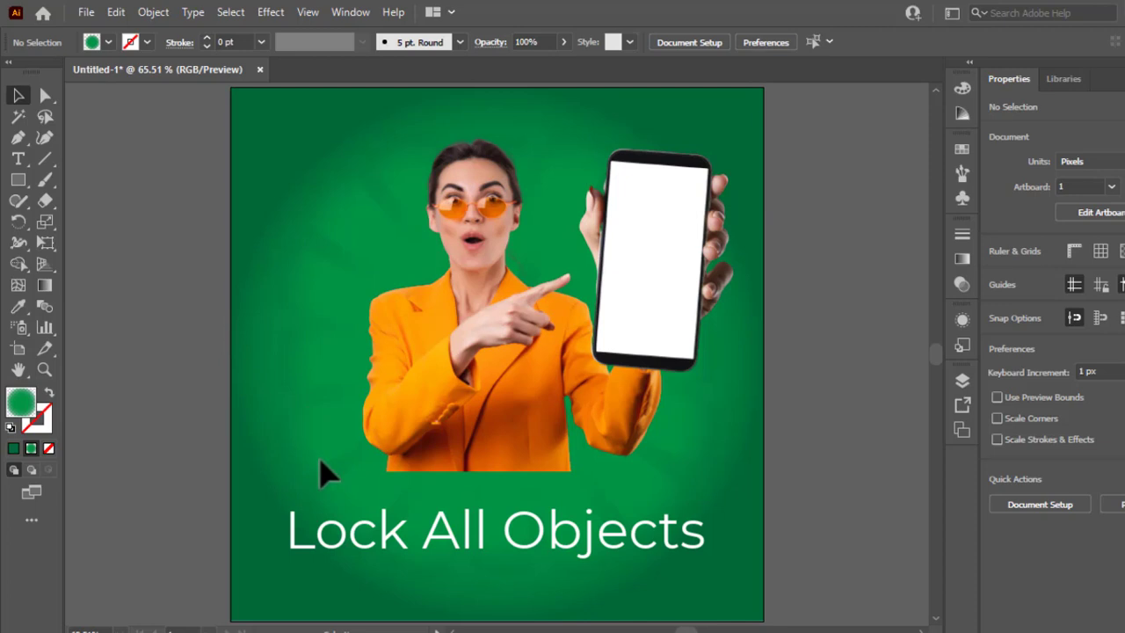
pyautogui.click(17, 181)
pyautogui.click(24, 187)
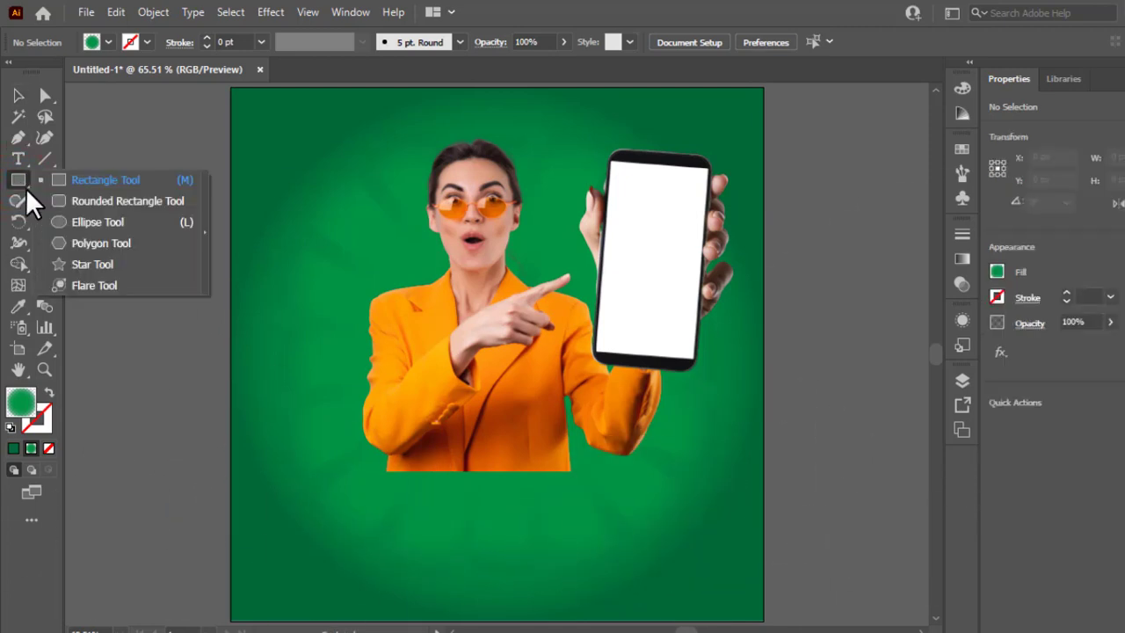
pyautogui.click(61, 199)
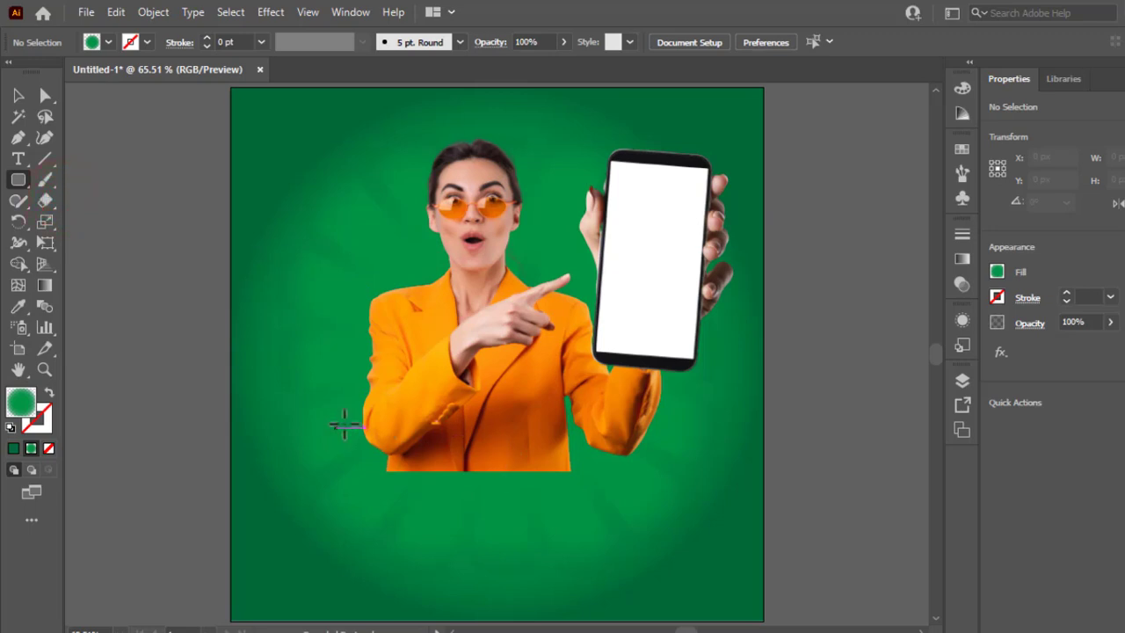
pyautogui.moveTo(311, 413); pyautogui.dragTo(412, 604)
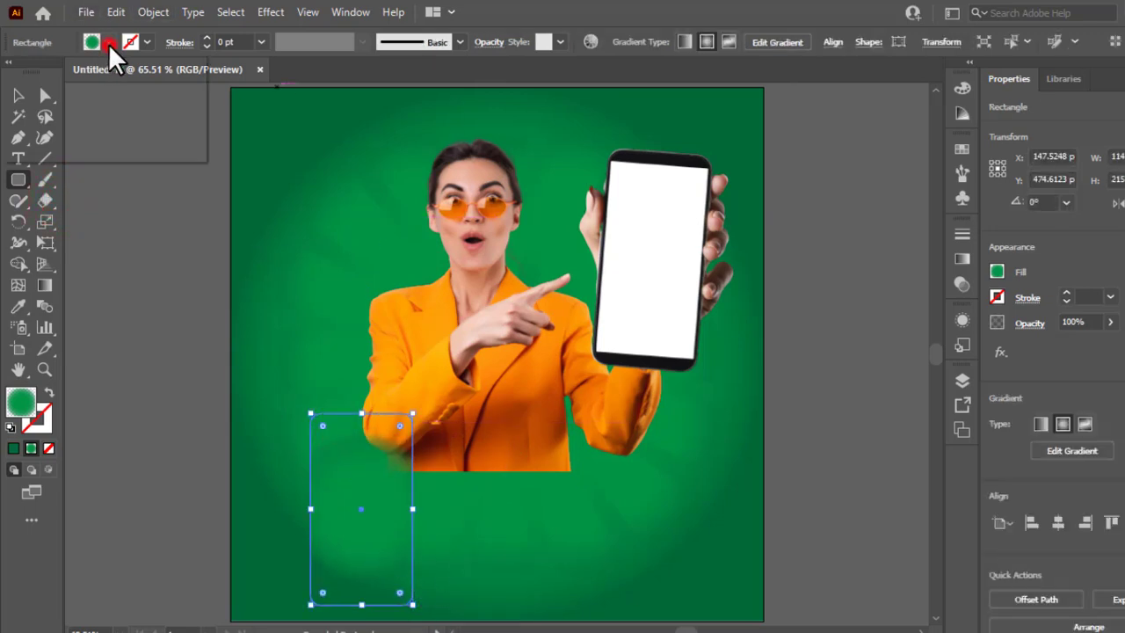
# - Fill the rounded rectangle with light grey, then widen it to about 140 px and shift it towards the poster's left edge
pyautogui.click(108, 42)
pyautogui.click(36, 72)
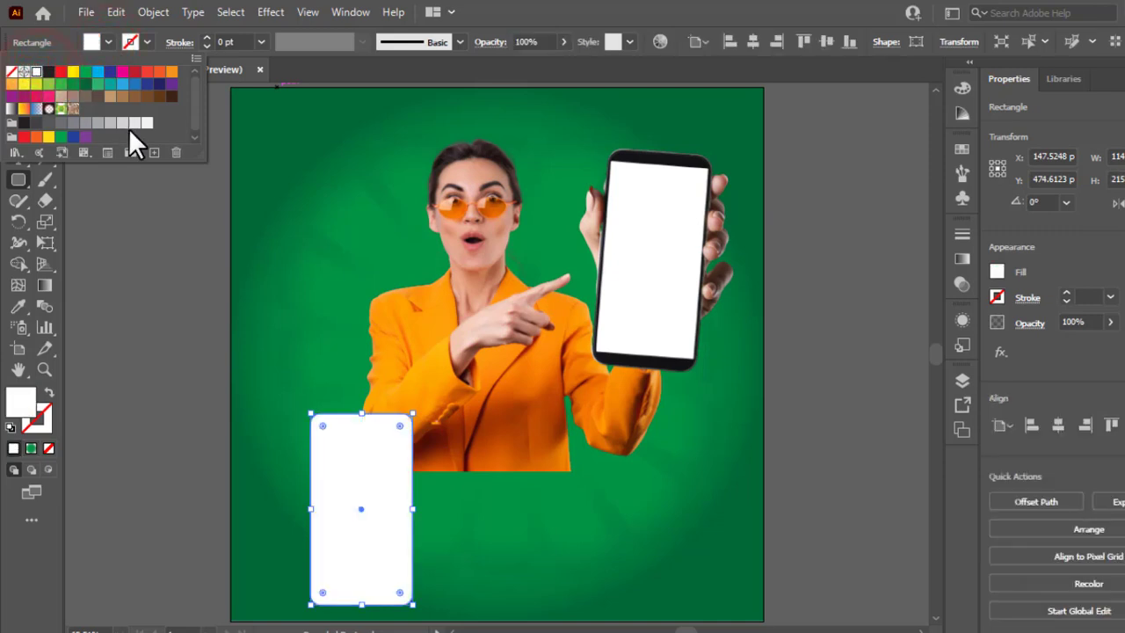
pyautogui.click(134, 123)
pyautogui.click(134, 241)
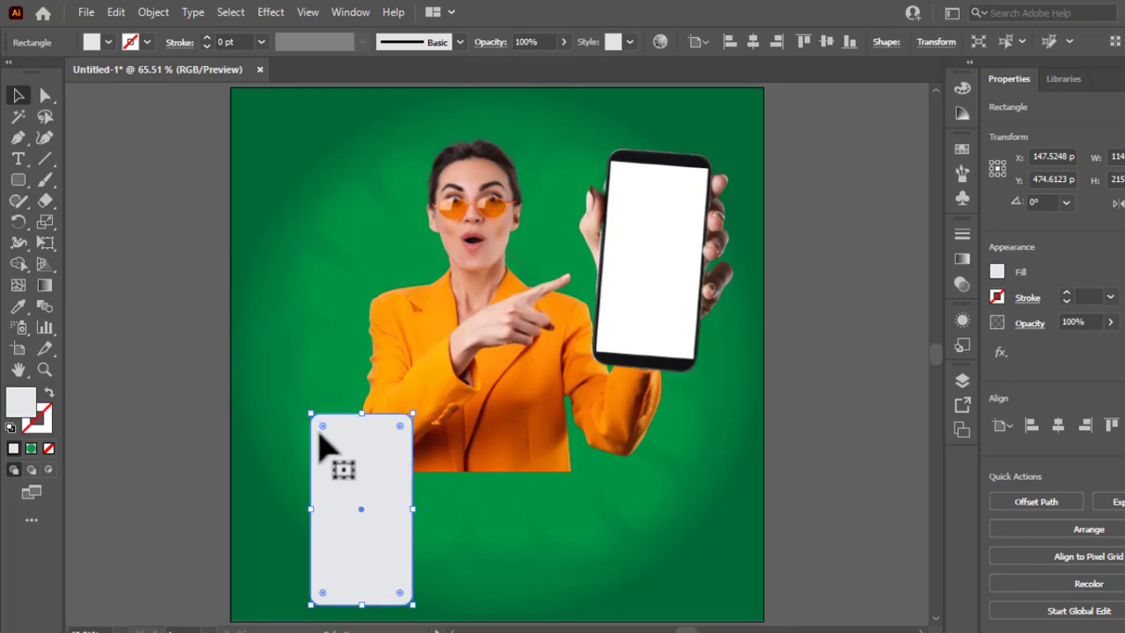
pyautogui.moveTo(309, 513)
pyautogui.mouseDown()
pyautogui.moveTo(288, 512)
pyautogui.moveTo(334, 514)
pyautogui.moveTo(331, 506)
pyautogui.mouseUp()
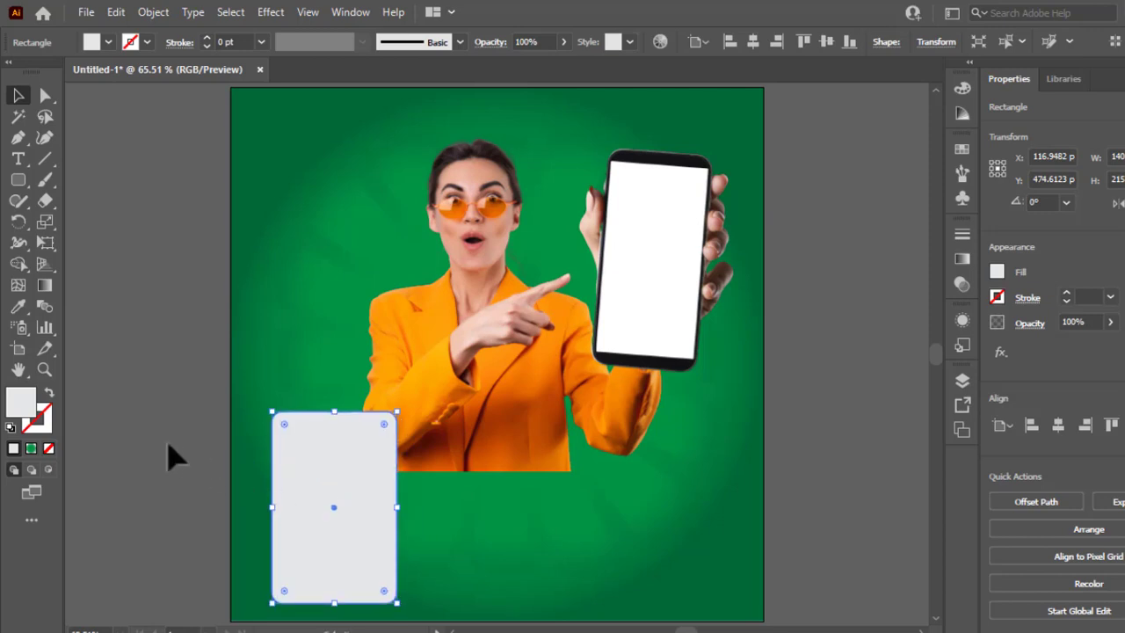
# - Unlock only the woman's linked photo, leaving the green background artwork locked, and select the photo
pyautogui.rightClick(487, 344)
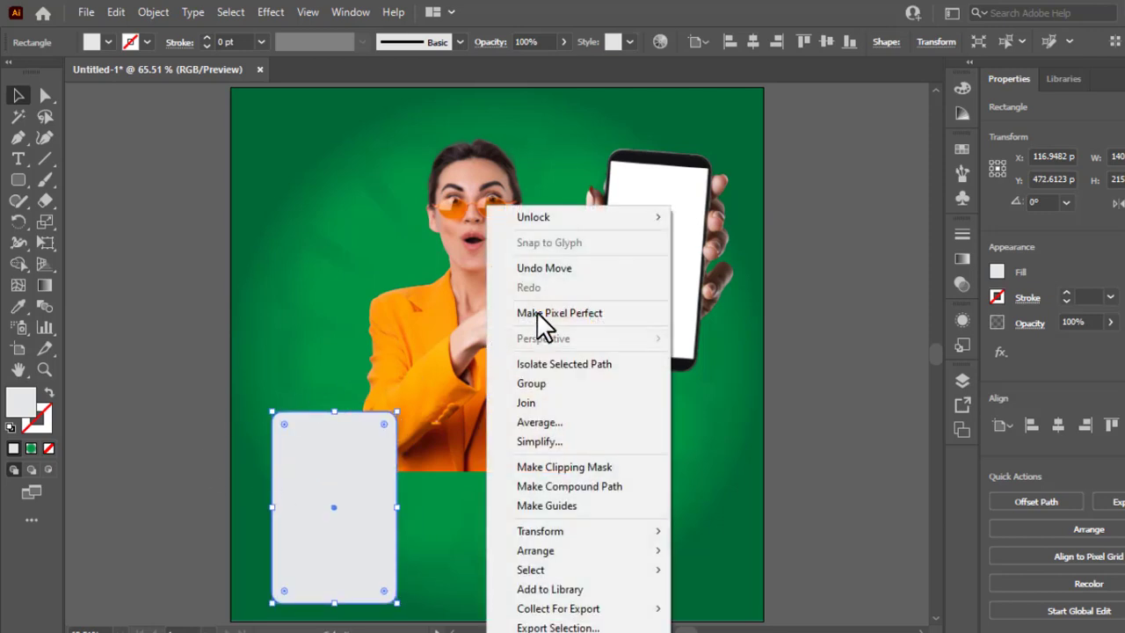
pyautogui.click(604, 216)
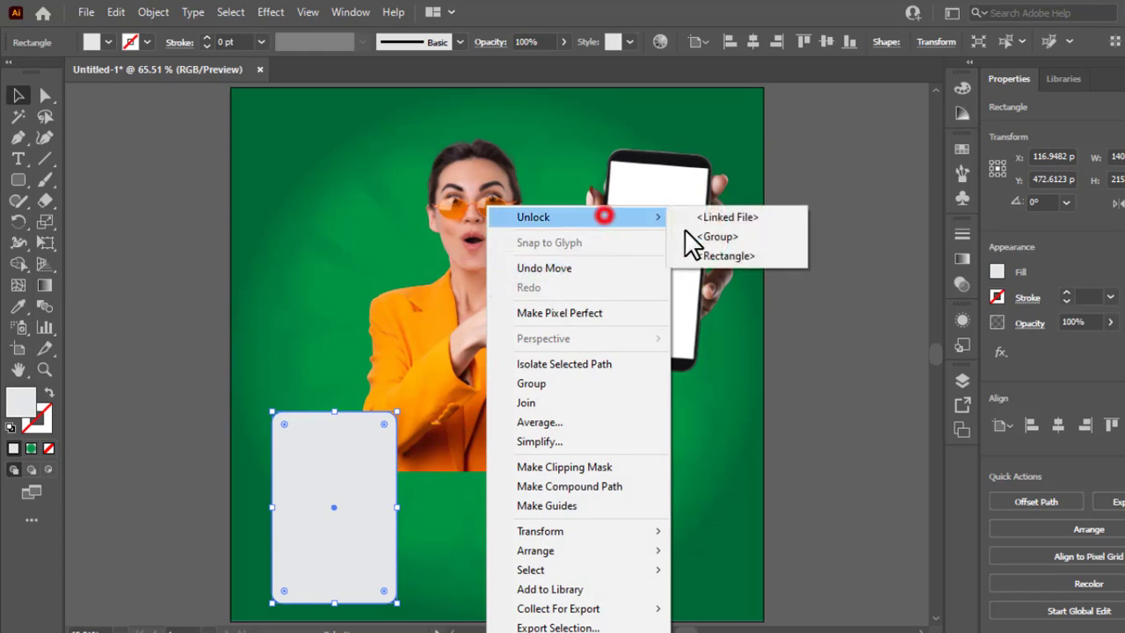
pyautogui.click(754, 216)
pyautogui.click(839, 214)
pyautogui.click(625, 255)
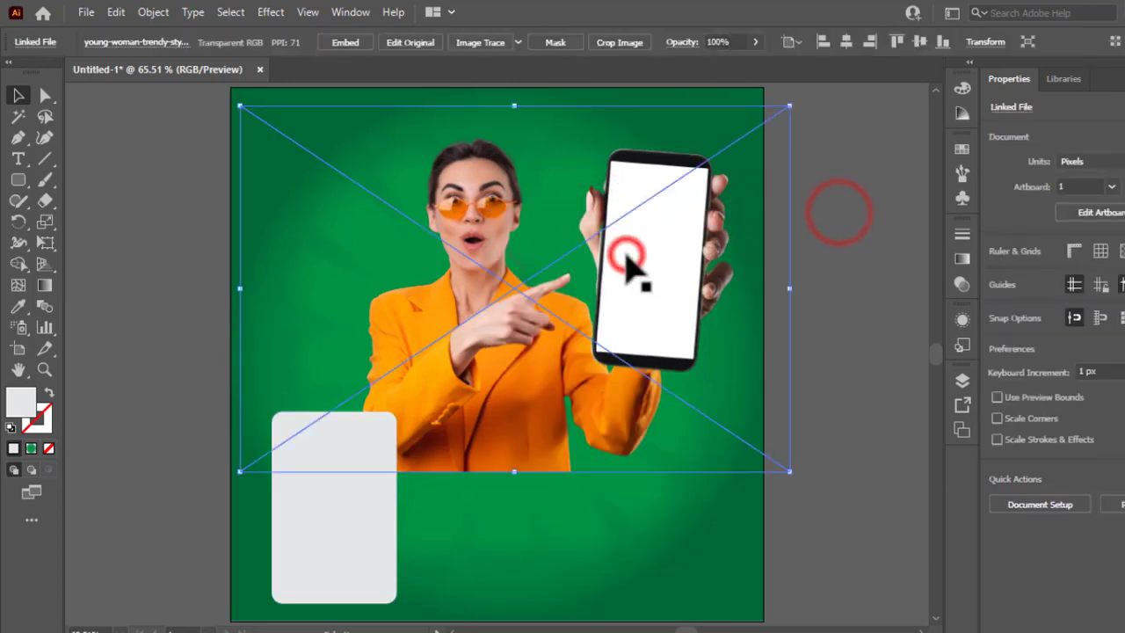
# - Apply a Drop Shadow effect to the woman's photo
pyautogui.click(277, 12)
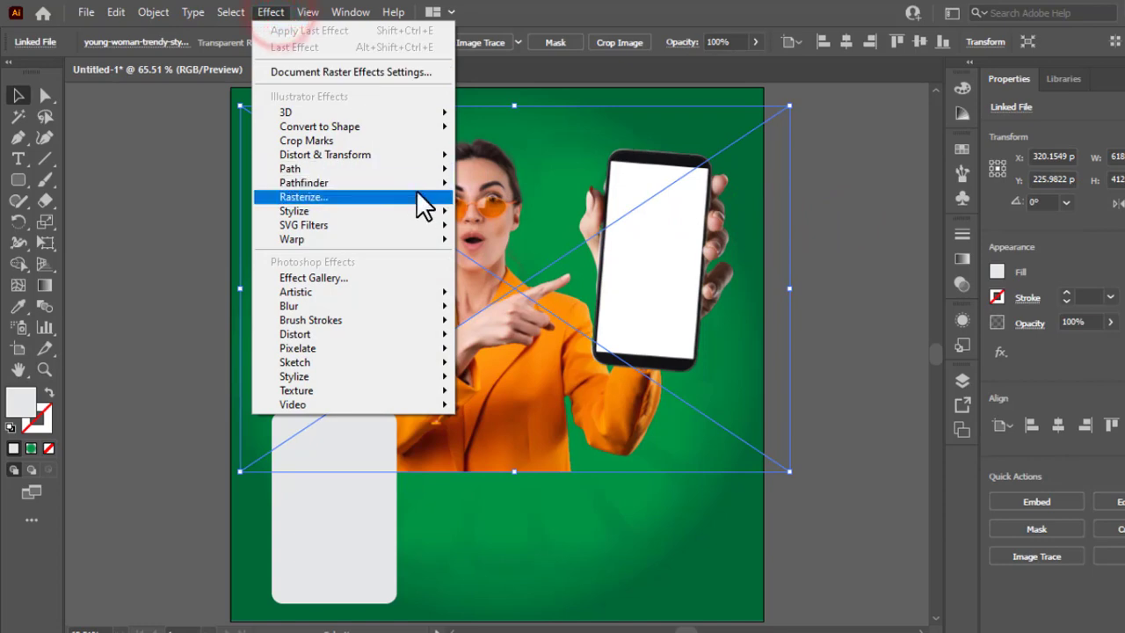
pyautogui.moveTo(422, 212)
pyautogui.click(467, 211)
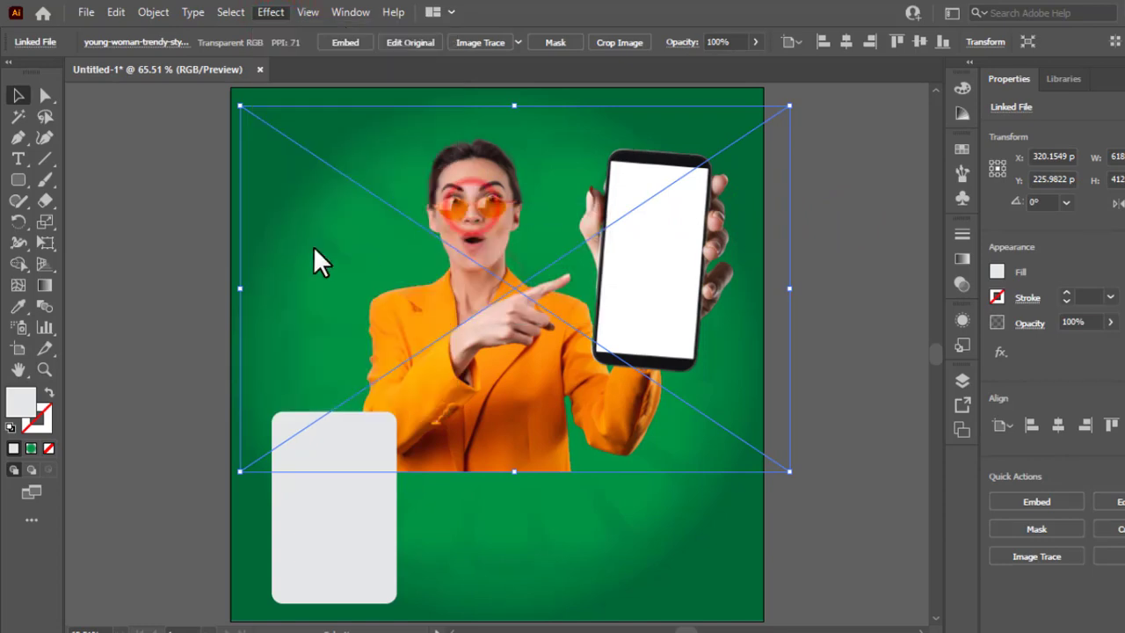
pyautogui.click(591, 415)
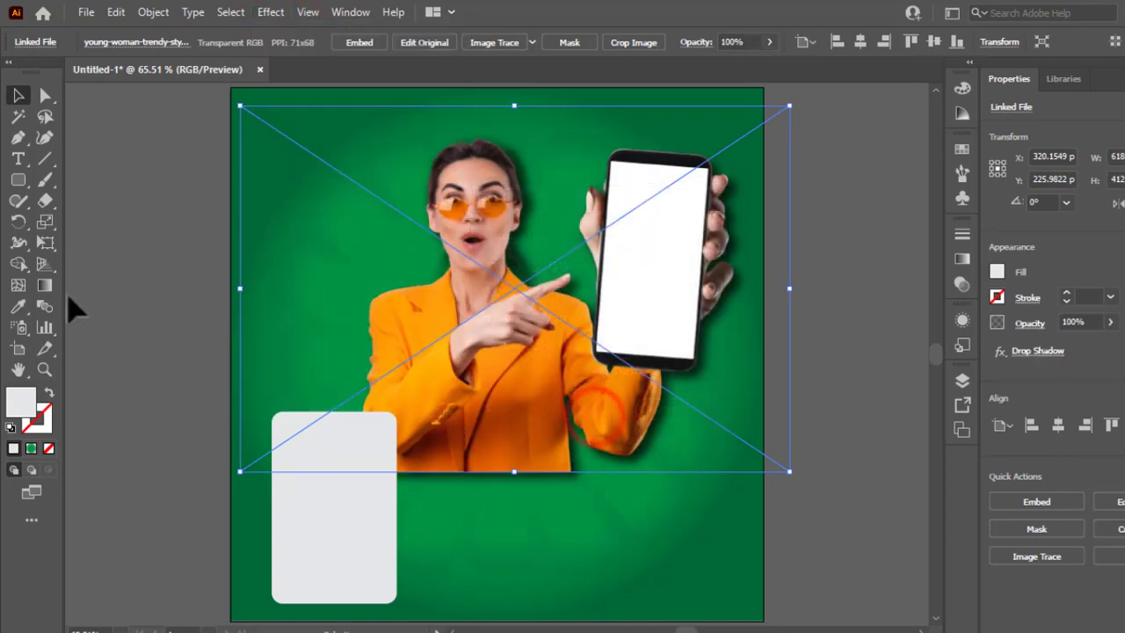
pyautogui.click(158, 303)
# - Place delicious-cheeseburger-removebg-preview.png as a linked image and position it in the upper half of the light grey card
pyautogui.click(334, 530)
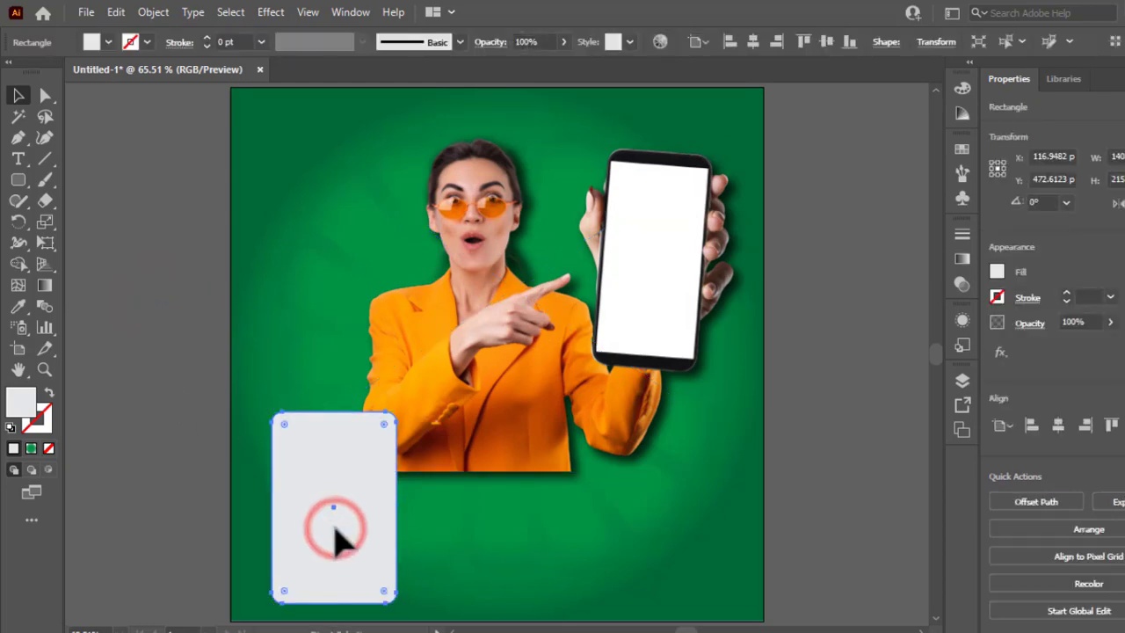
pyautogui.hotkey('shift', 'ctrl', 'p')
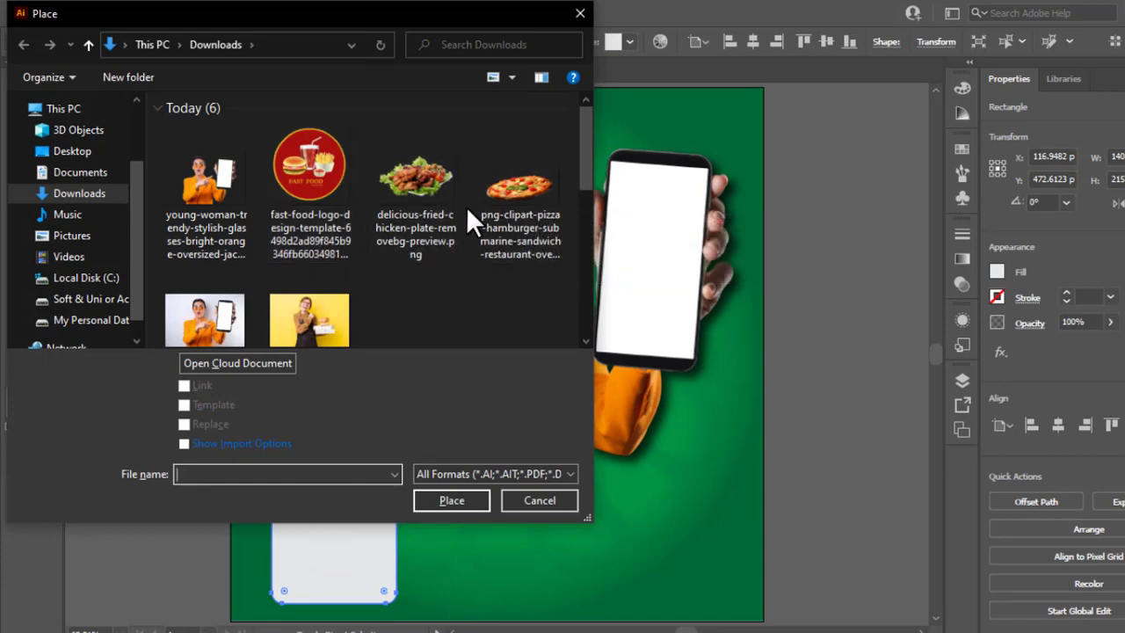
pyautogui.scroll(-1, 465, 206)
pyautogui.click(427, 243)
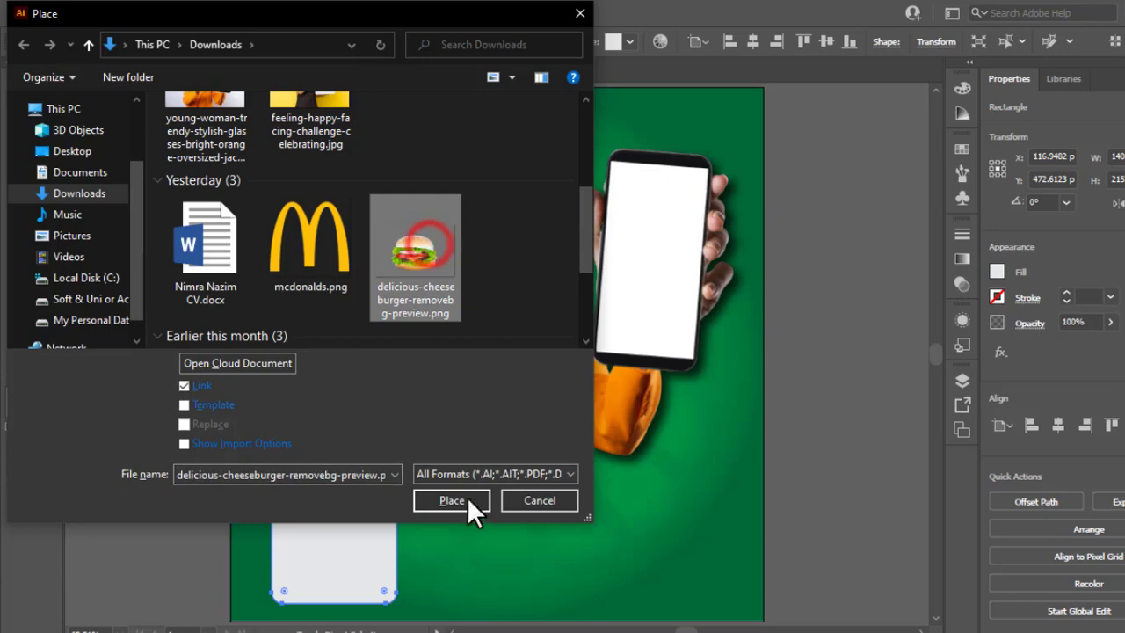
pyautogui.click(467, 501)
pyautogui.click(245, 422)
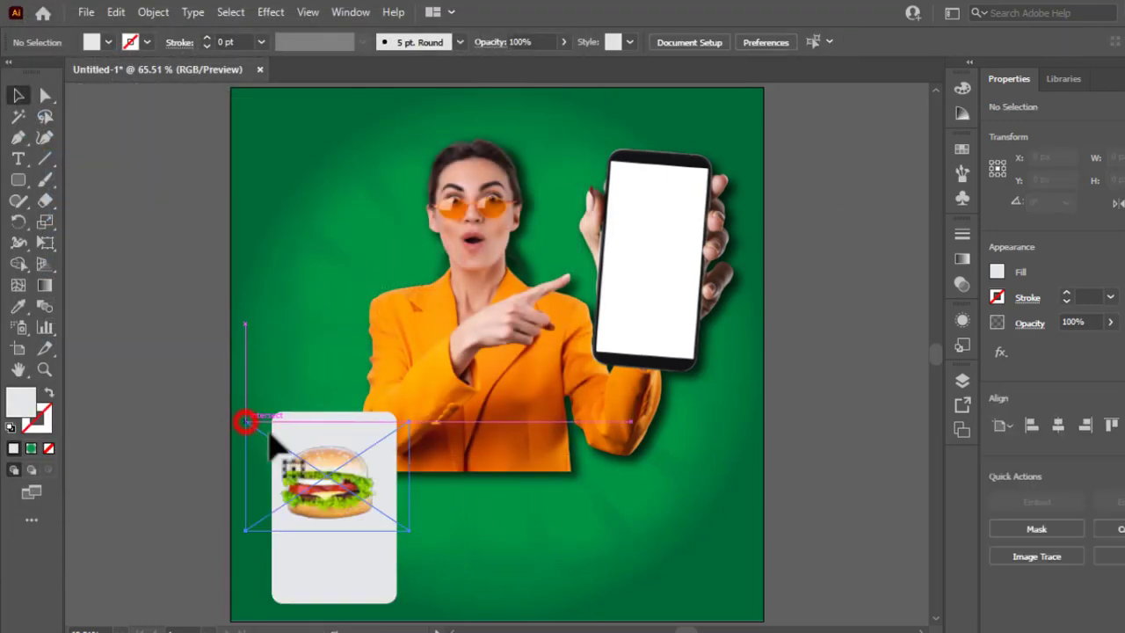
pyautogui.moveTo(362, 497); pyautogui.dragTo(354, 469)
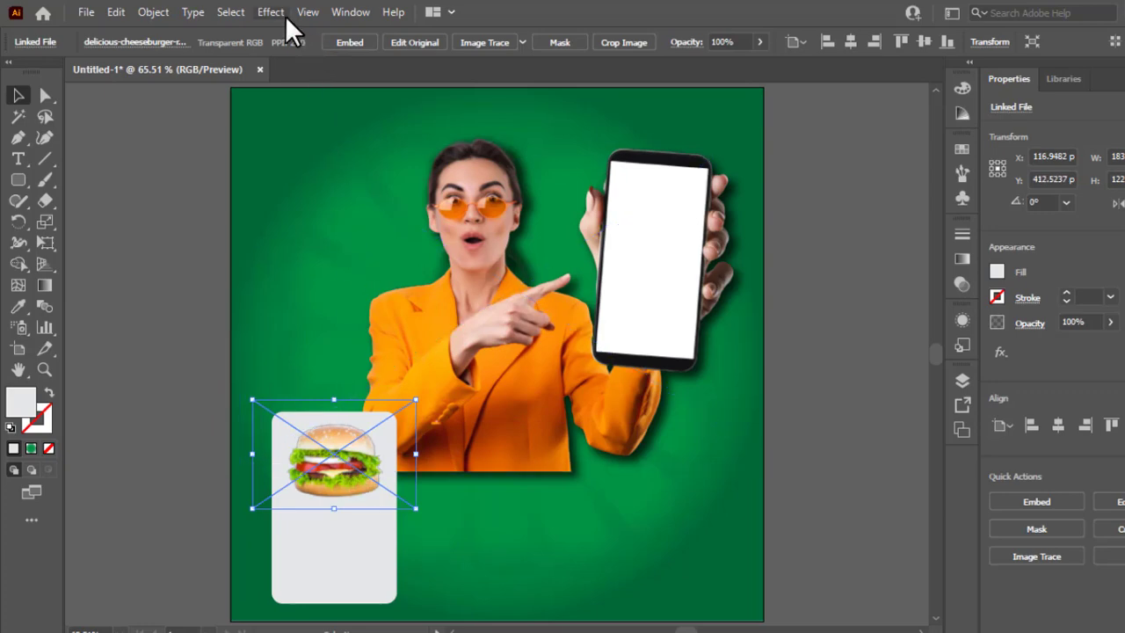
# - Apply a Multiply drop shadow with 75% opacity, 7 px offsets and 5 px blur to the burger, then shift it slightly up and left
pyautogui.click(270, 13)
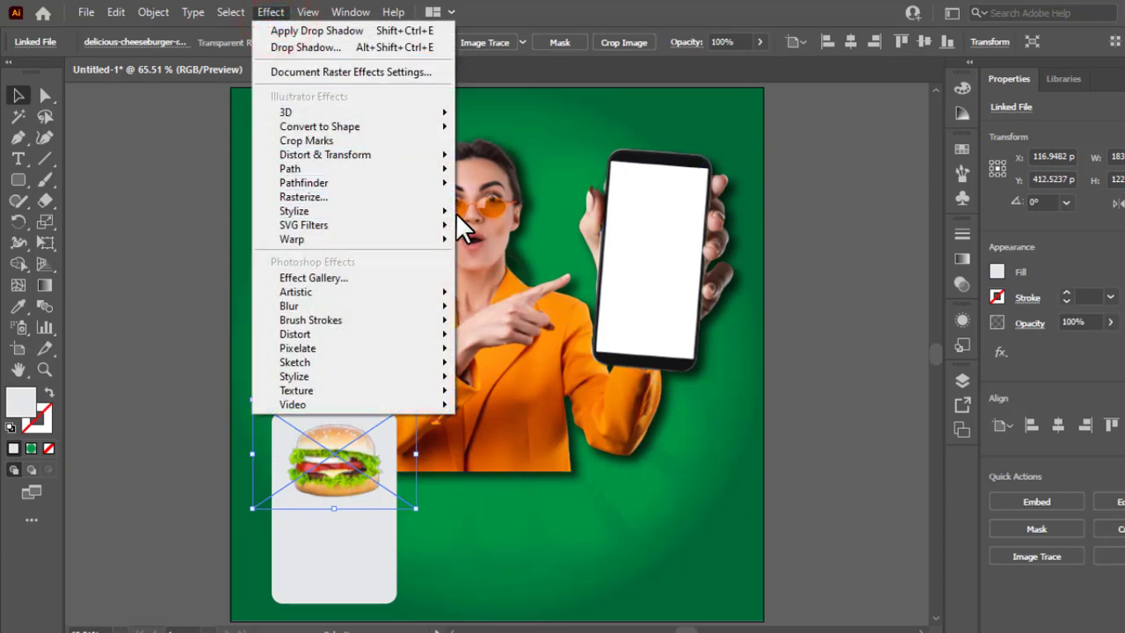
pyautogui.moveTo(443, 213)
pyautogui.click(494, 213)
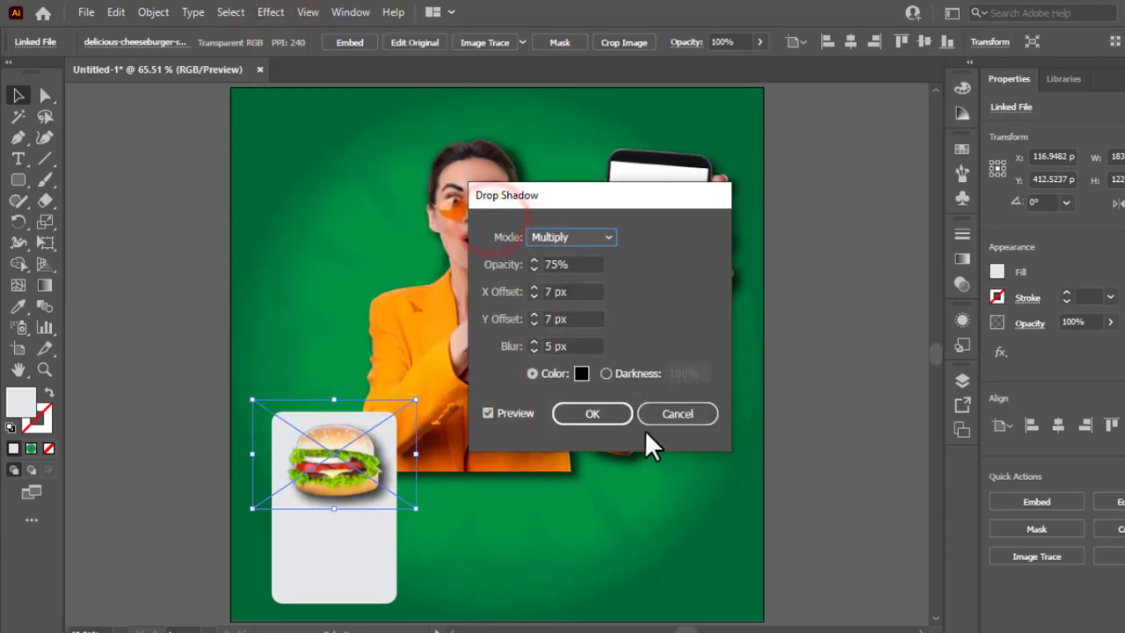
pyautogui.click(609, 412)
pyautogui.click(138, 410)
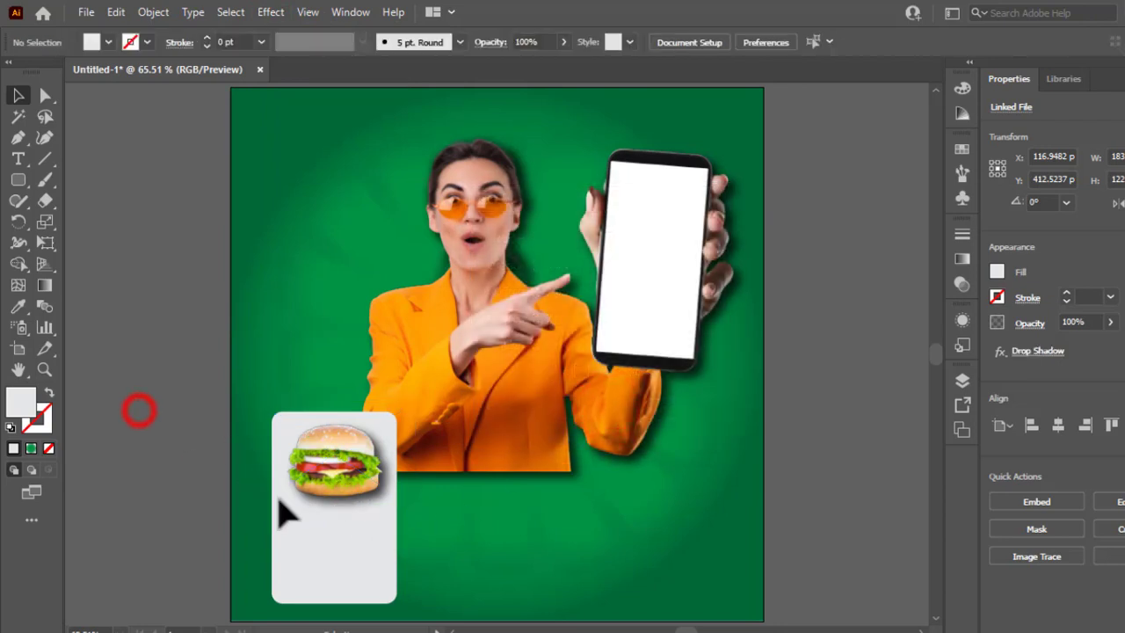
pyautogui.moveTo(332, 496); pyautogui.dragTo(325, 491)
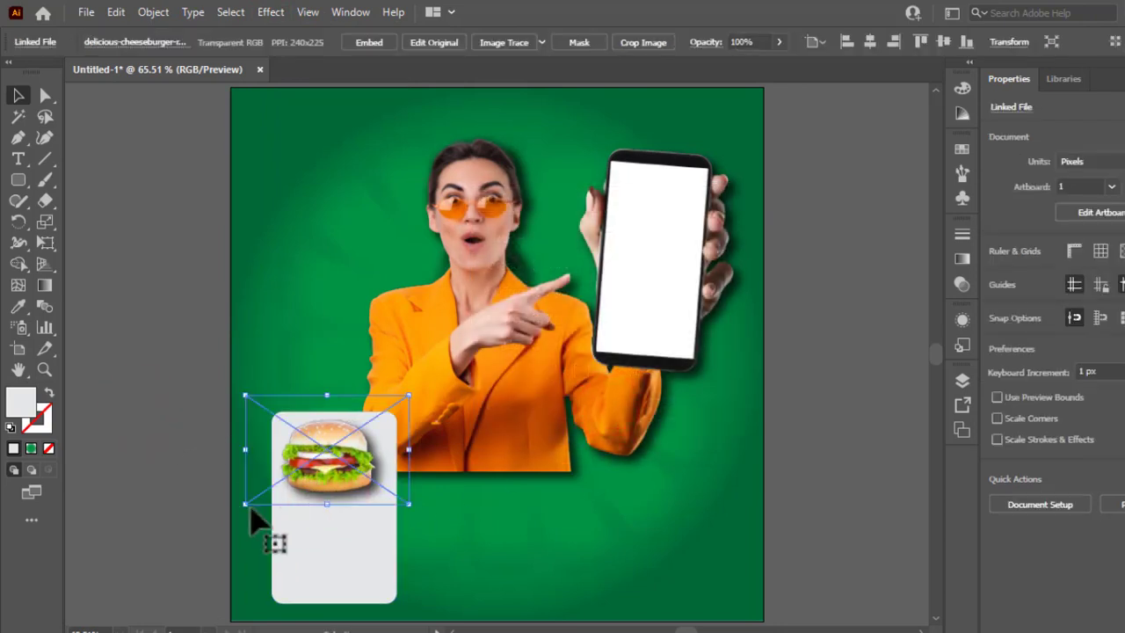
pyautogui.click(160, 477)
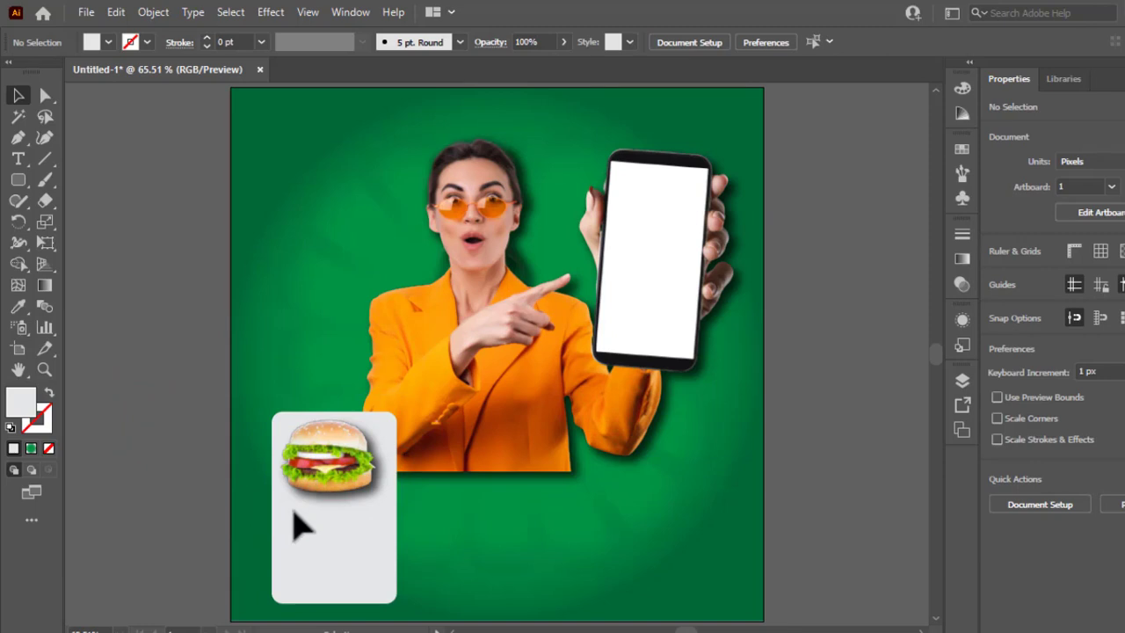
# - Add a centred box of Lorem ipsum placeholder text below the burger and group the card, burger and text
pyautogui.press('t')
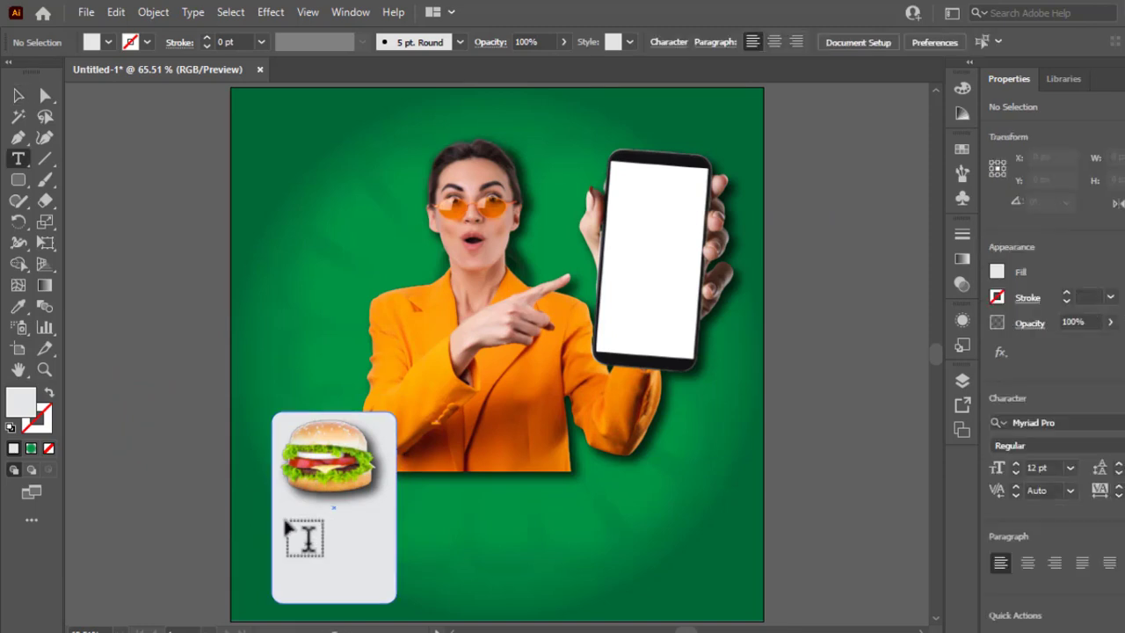
pyautogui.moveTo(284, 521); pyautogui.dragTo(386, 601)
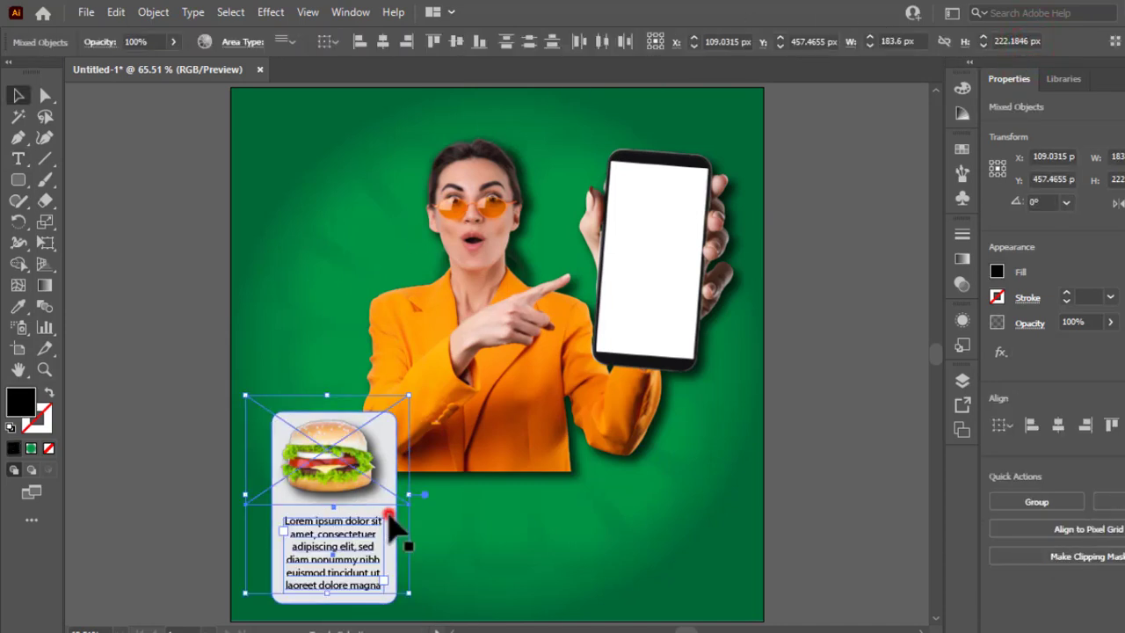
pyautogui.hotkey('ctrl', 'g')
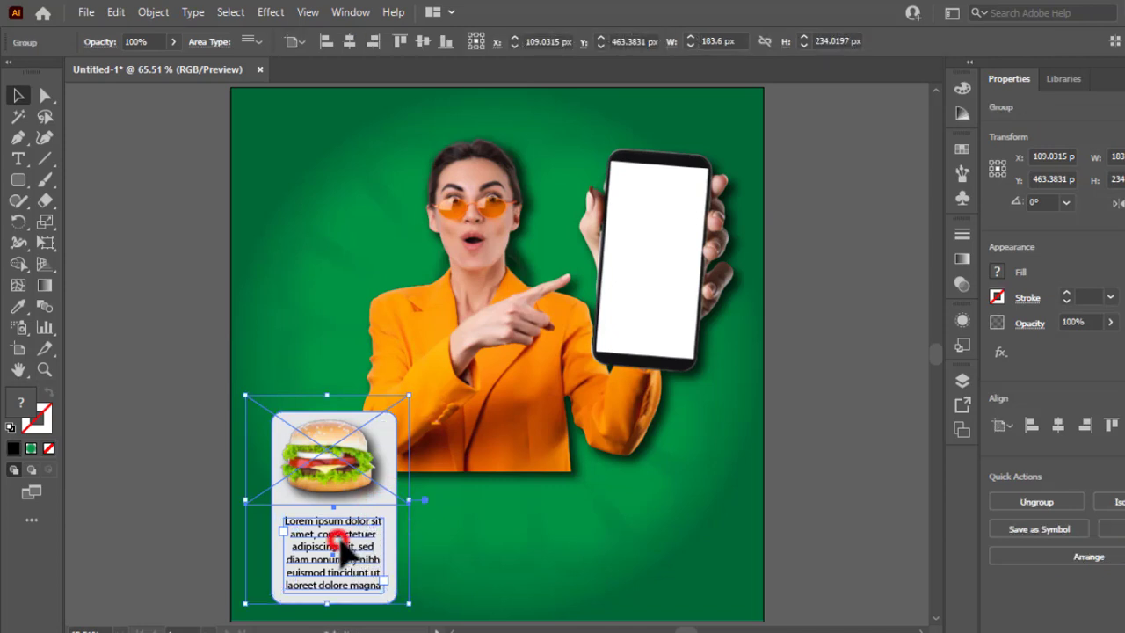
# - Duplicate the burger card into the poster's lower-right area, with both cards aligned by their vertical centres
pyautogui.moveTo(342, 549); pyautogui.dragTo(569, 552)
pyautogui.keyDown('shift'); pyautogui.click(371, 532); pyautogui.keyUp('shift')
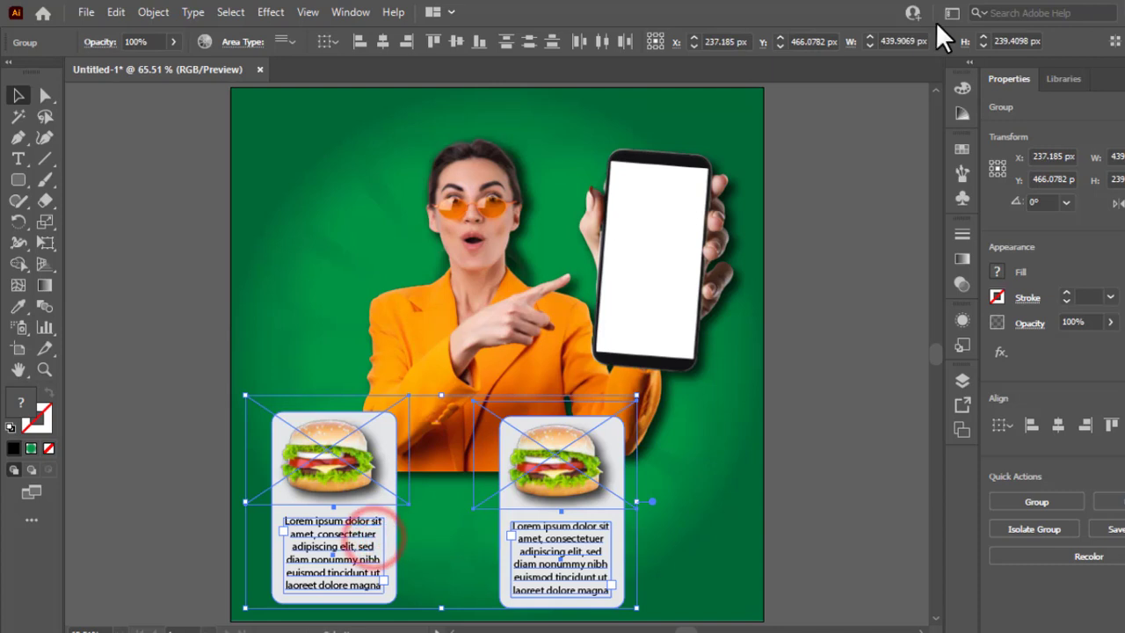
pyautogui.click(384, 47)
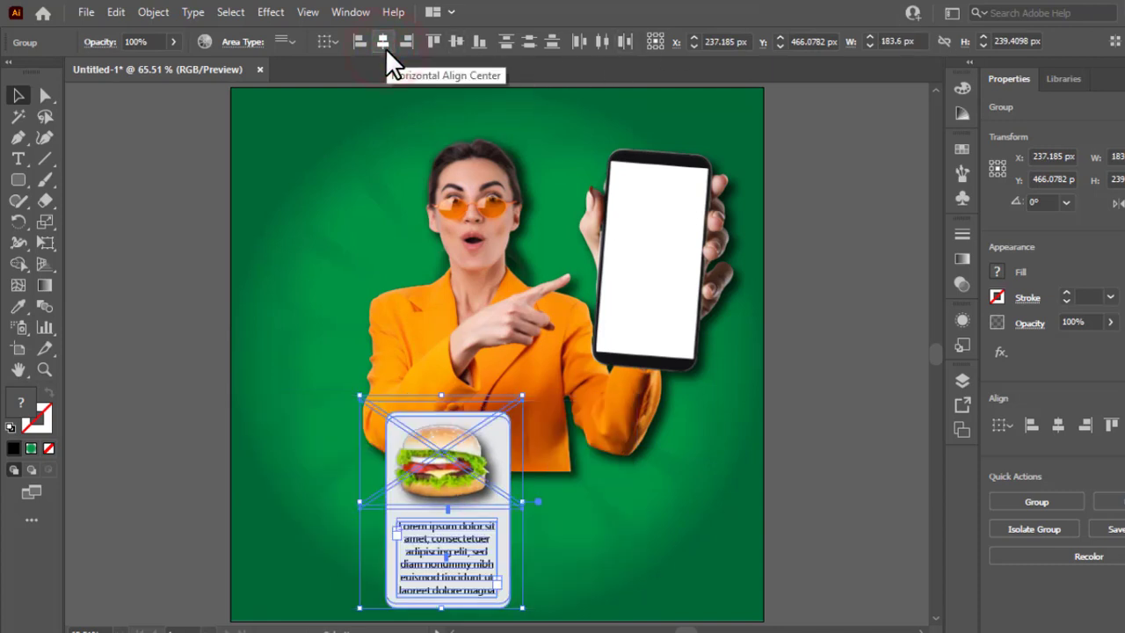
pyautogui.hotkey('ctrl', 'z')
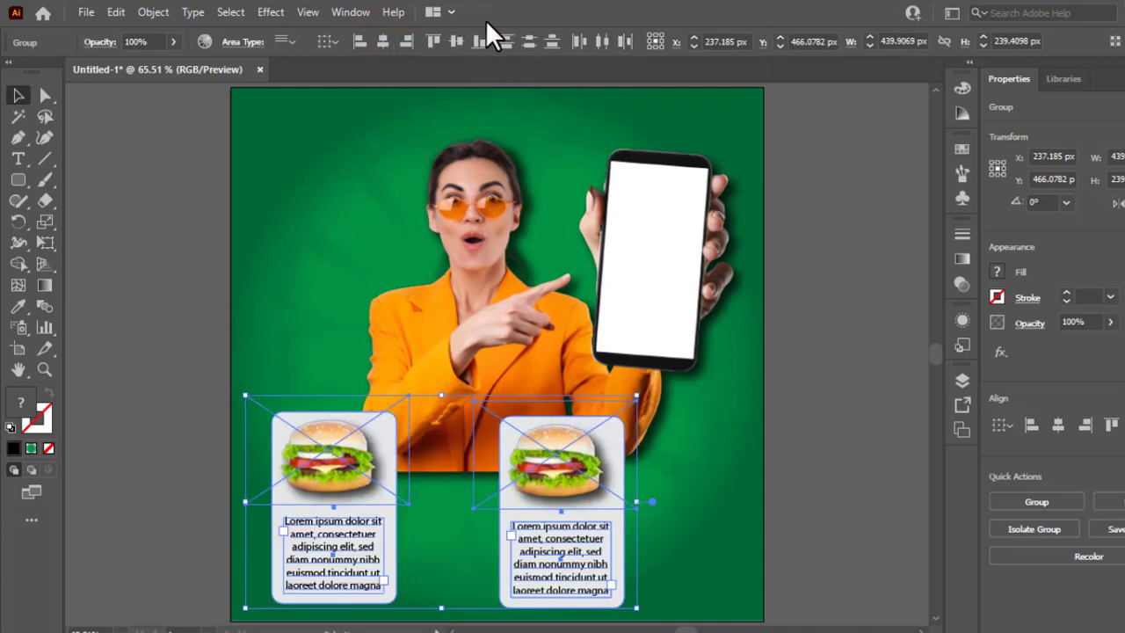
pyautogui.click(457, 40)
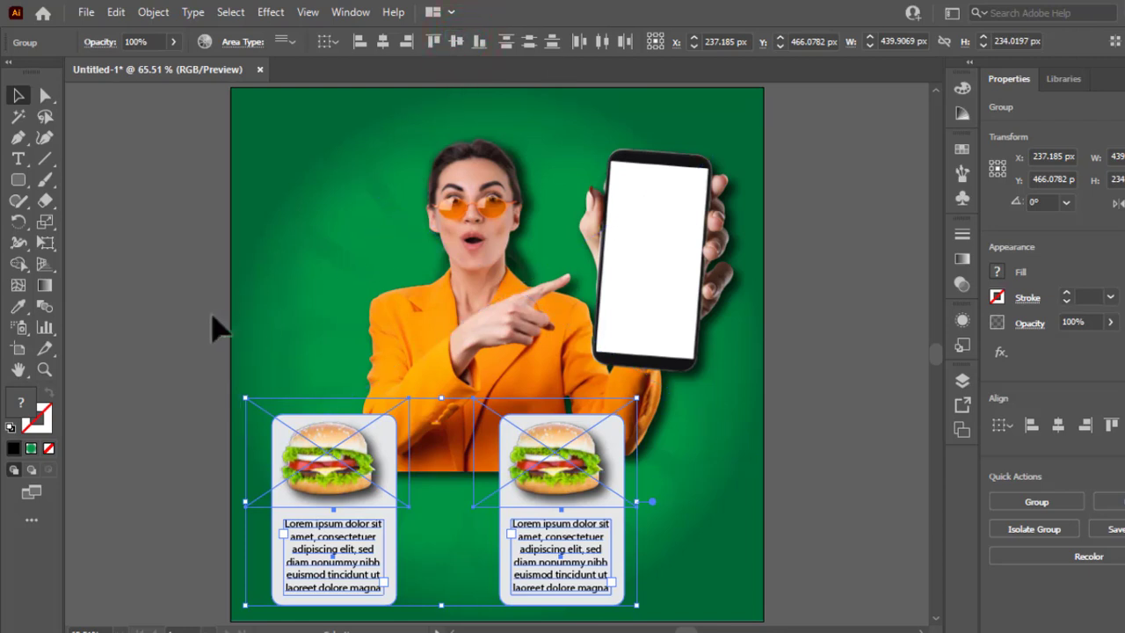
pyautogui.click(159, 316)
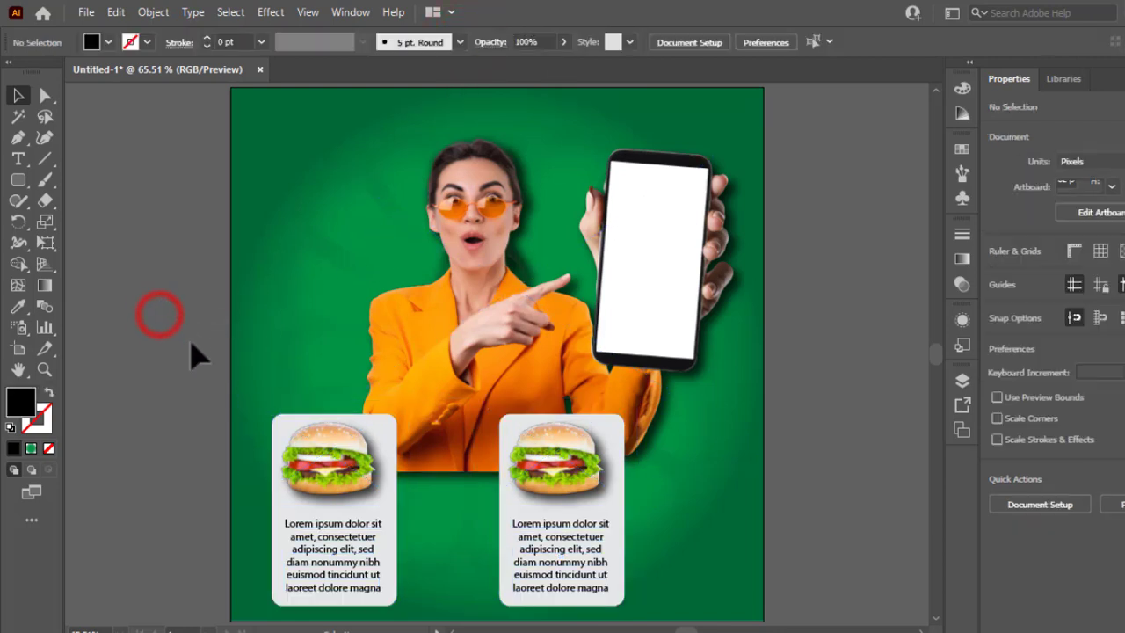
pyautogui.moveTo(554, 536); pyautogui.dragTo(606, 535)
# - Ungroup the duplicated card and delete its burger image
pyautogui.rightClick(629, 467)
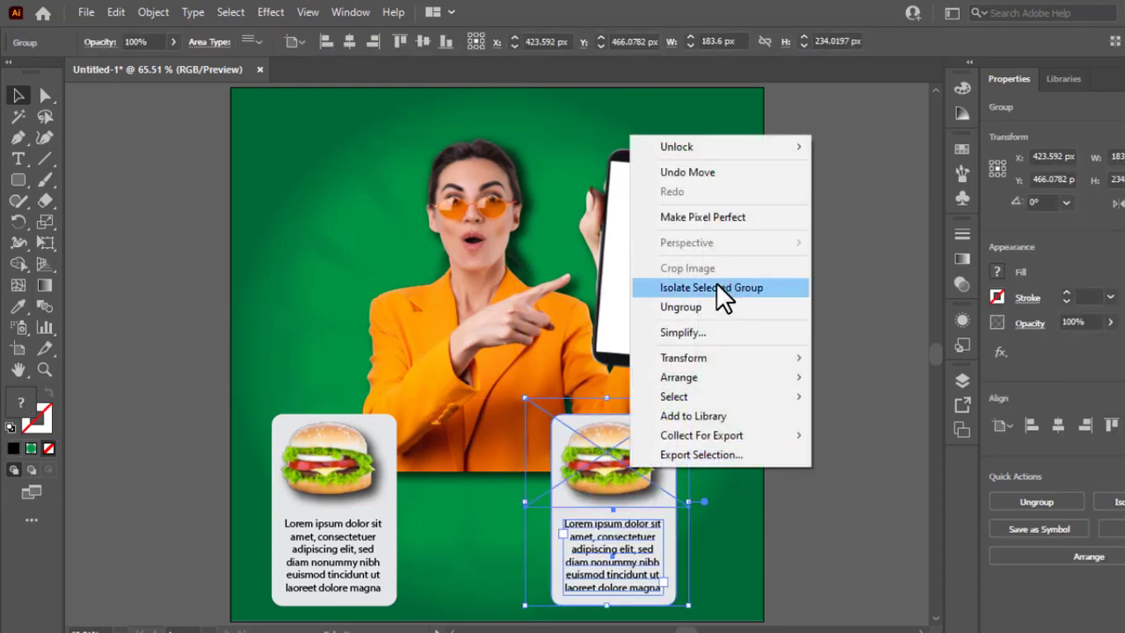
pyautogui.click(678, 306)
pyautogui.click(838, 322)
pyautogui.click(603, 468)
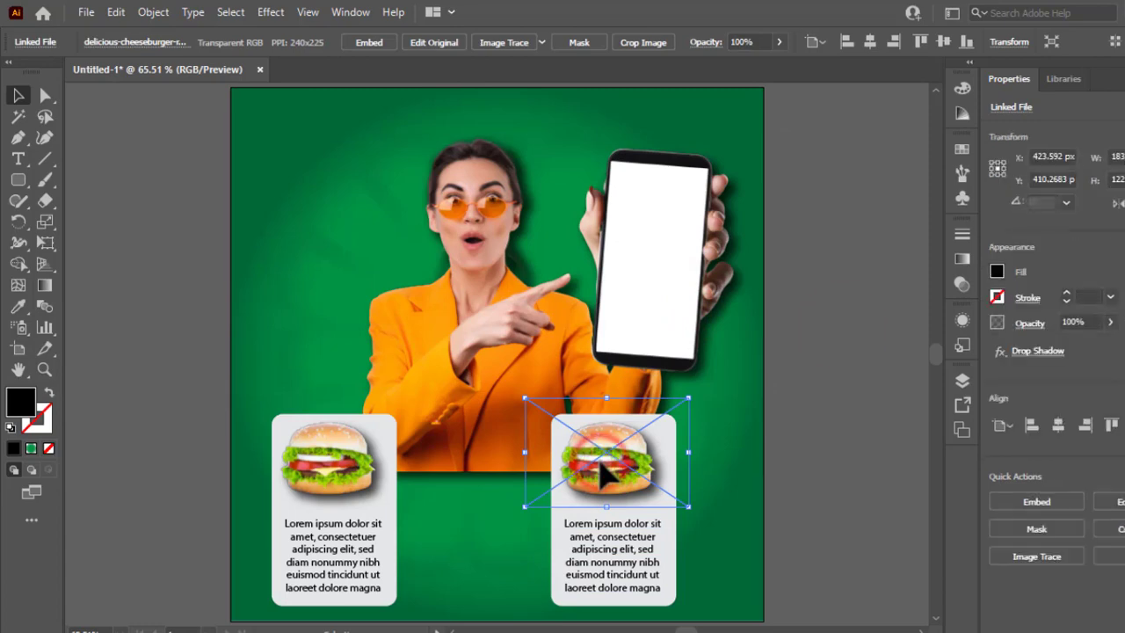
pyautogui.press('Delete')
# - Place the linked delicious-fried-chicken-plate-removebg-preview.png image and centre it in the upper half of the duplicated card
pyautogui.hotkey('ctrl', 'shift', 'p')
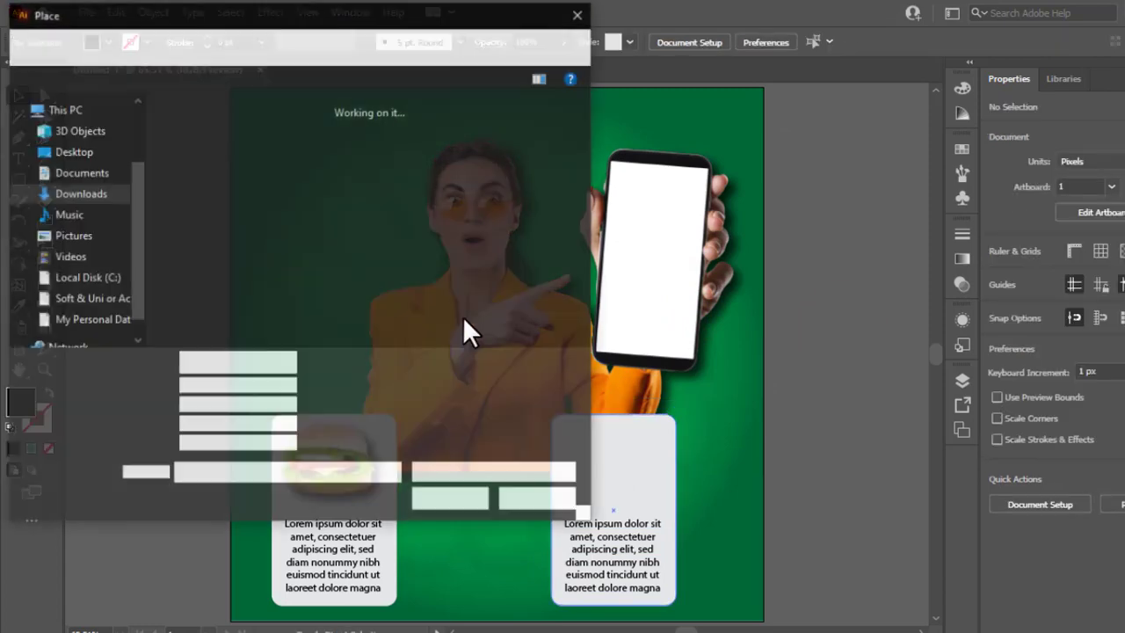
pyautogui.click(427, 231)
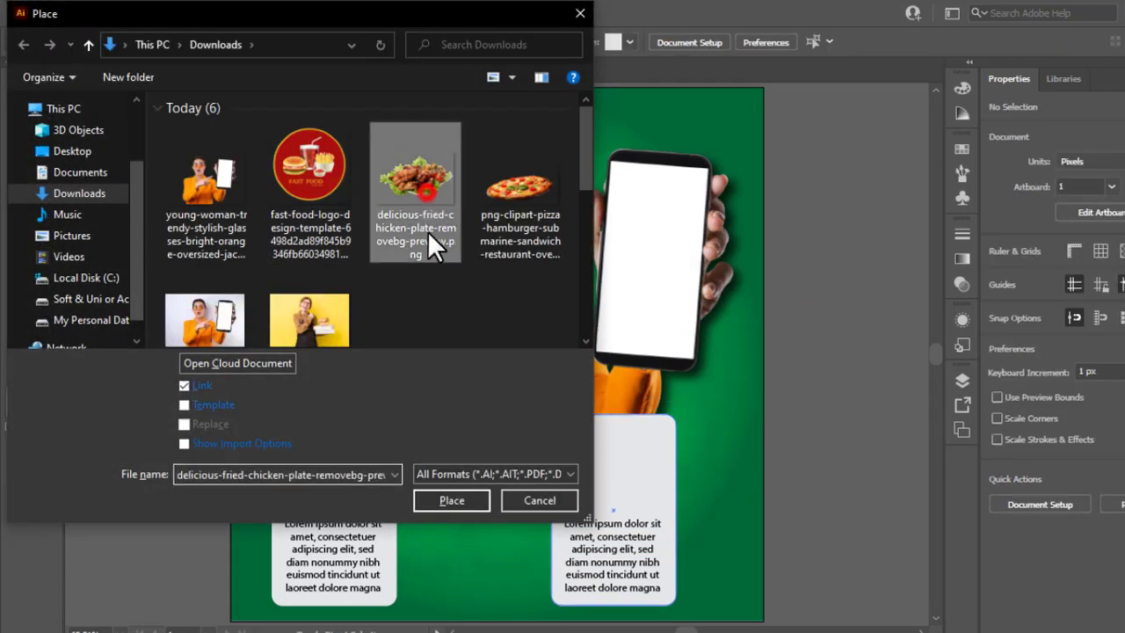
pyautogui.click(463, 499)
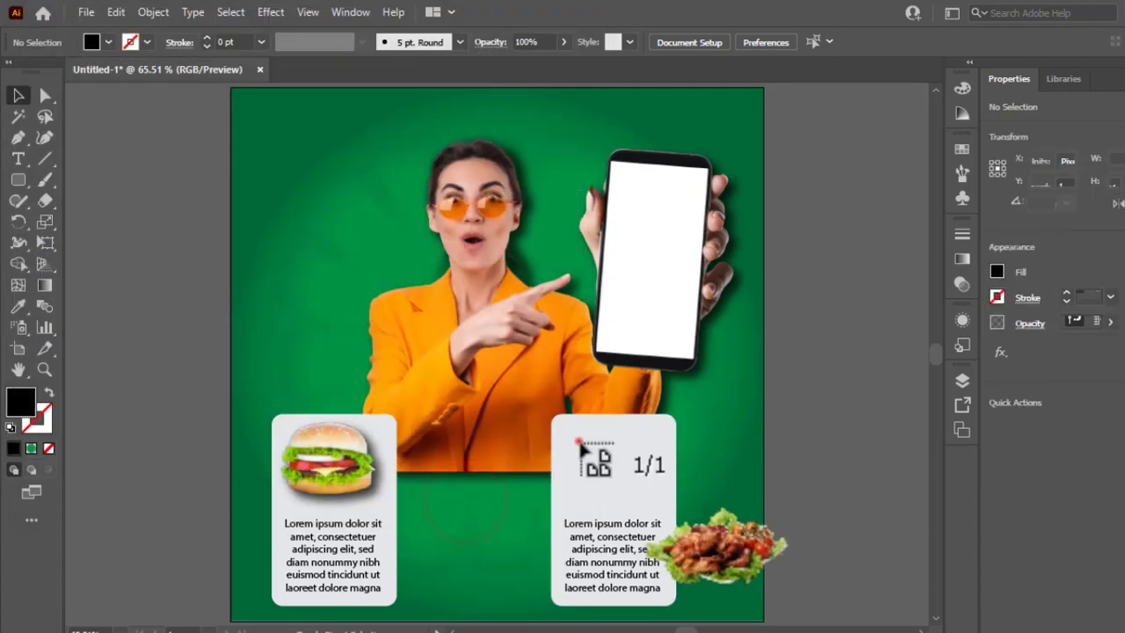
pyautogui.click(577, 441)
pyautogui.moveTo(651, 505); pyautogui.dragTo(629, 481)
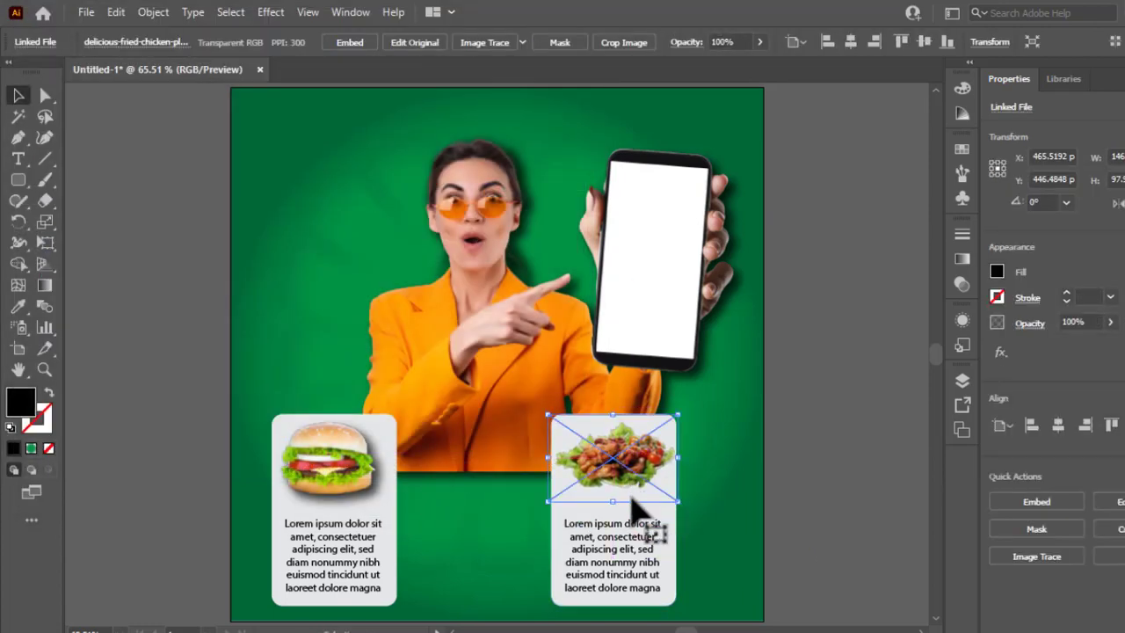
# - Group the fried chicken image with its placeholder text and rounded card
pyautogui.keyDown('shift'); pyautogui.click(635, 527); pyautogui.keyUp('shift')
pyautogui.keyDown('shift'); pyautogui.click(620, 510); pyautogui.keyUp('shift')
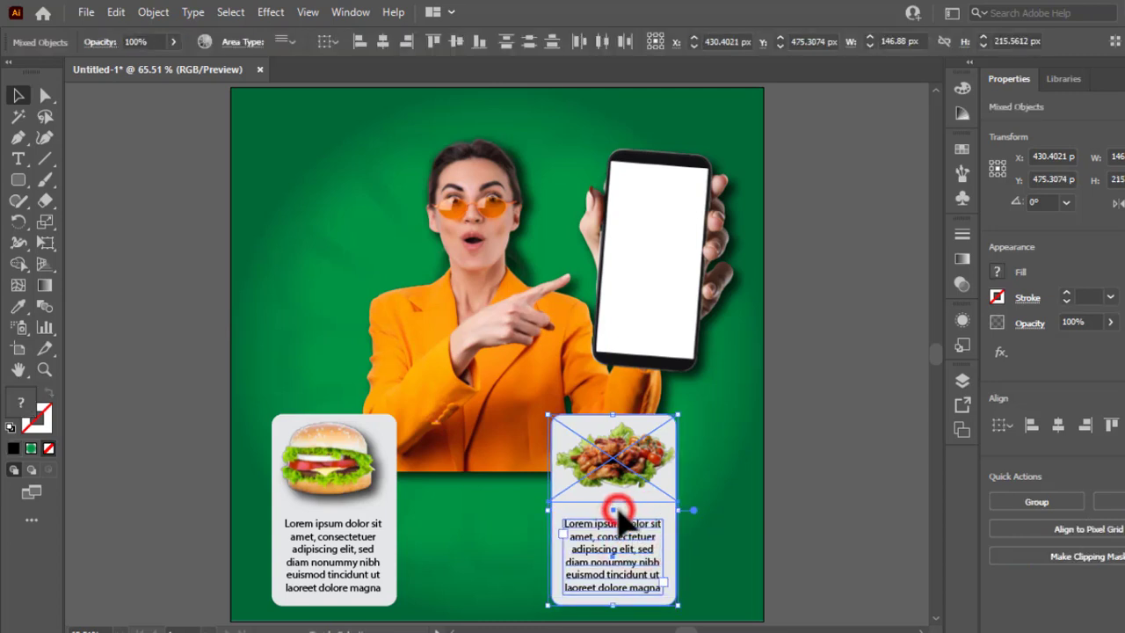
pyautogui.hotkey('ctrl', 'g')
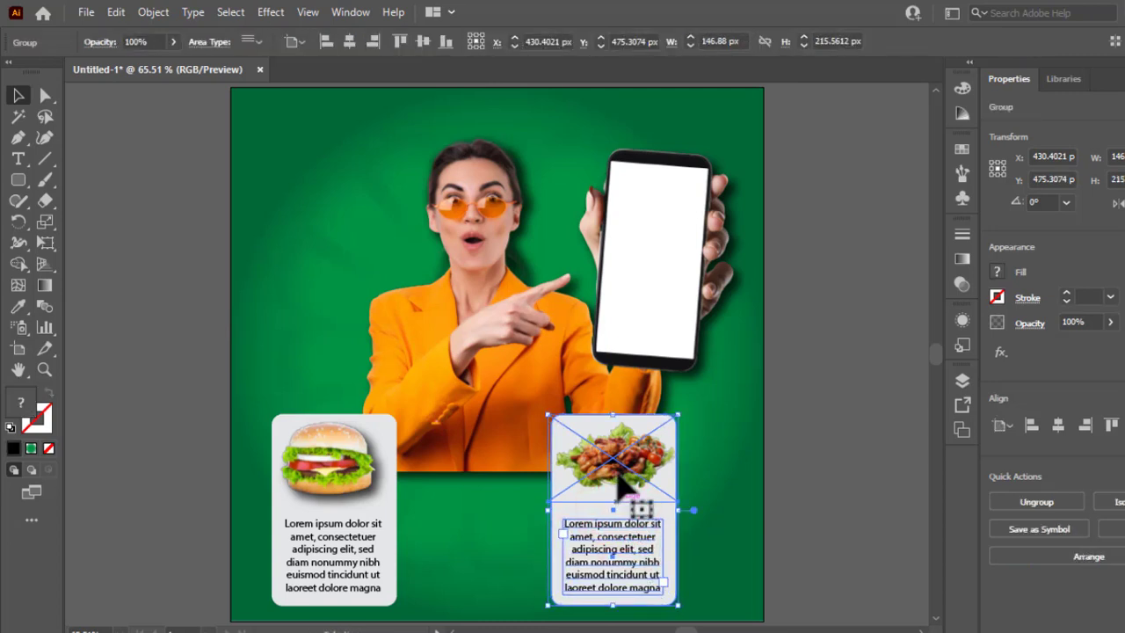
pyautogui.click(867, 351)
# - Duplicate the fried chicken card into the gap beside the burger card and distribute the three cards evenly in the horizontal direction
pyautogui.moveTo(621, 521); pyautogui.dragTo(477, 534)
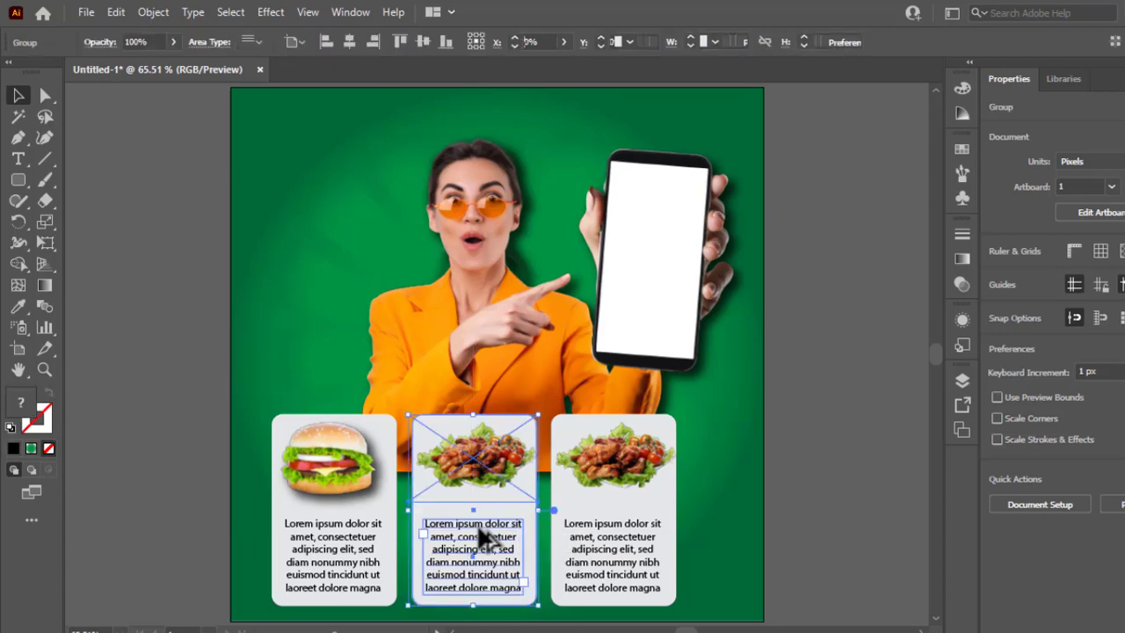
pyautogui.keyDown('shift'); pyautogui.click(585, 508); pyautogui.keyUp('shift')
pyautogui.keyDown('shift'); pyautogui.click(365, 522); pyautogui.keyUp('shift')
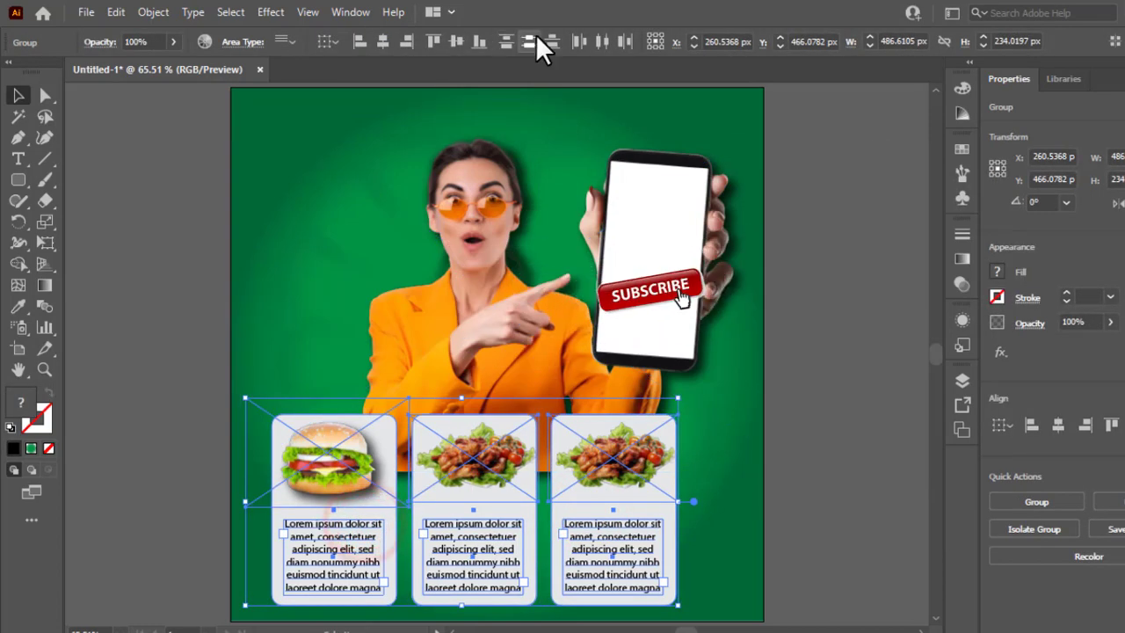
pyautogui.click(594, 44)
pyautogui.click(861, 415)
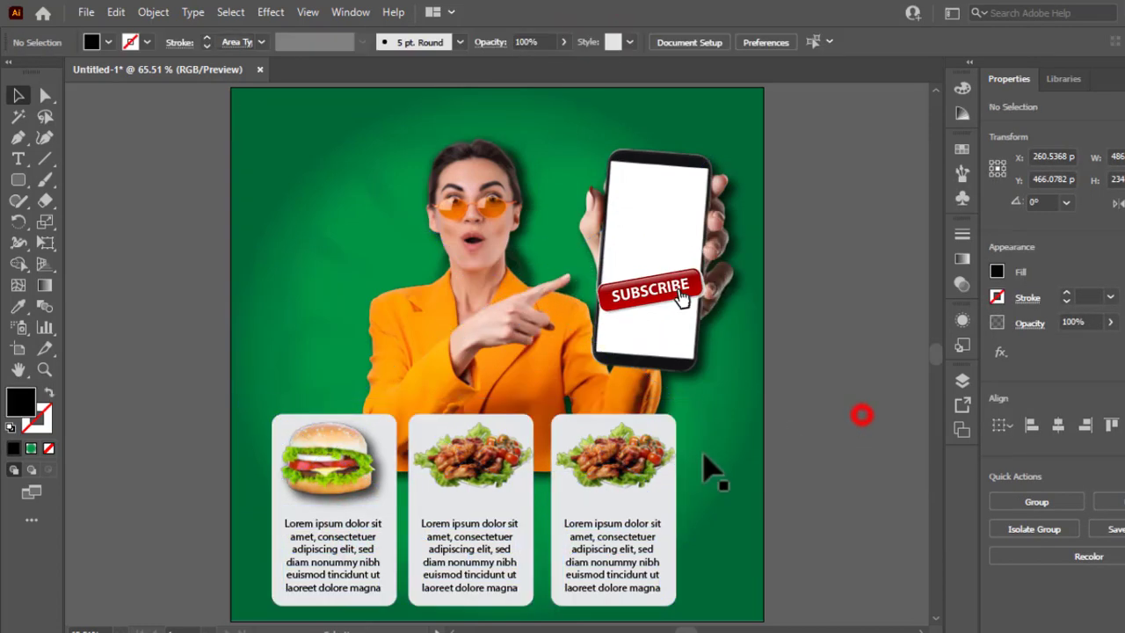
# - Enlarge the middle card to about 183 px wide and shift all three food cards slightly up and to the right
pyautogui.click(457, 561)
pyautogui.rightClick(462, 556)
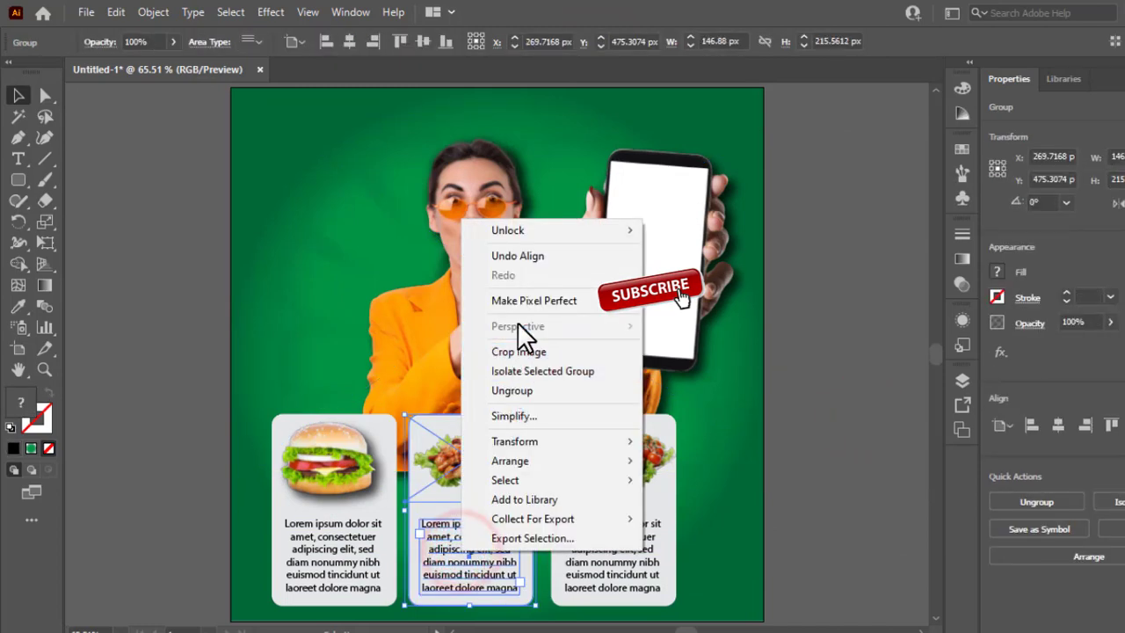
pyautogui.click(440, 592)
pyautogui.moveTo(535, 605); pyautogui.dragTo(523, 476)
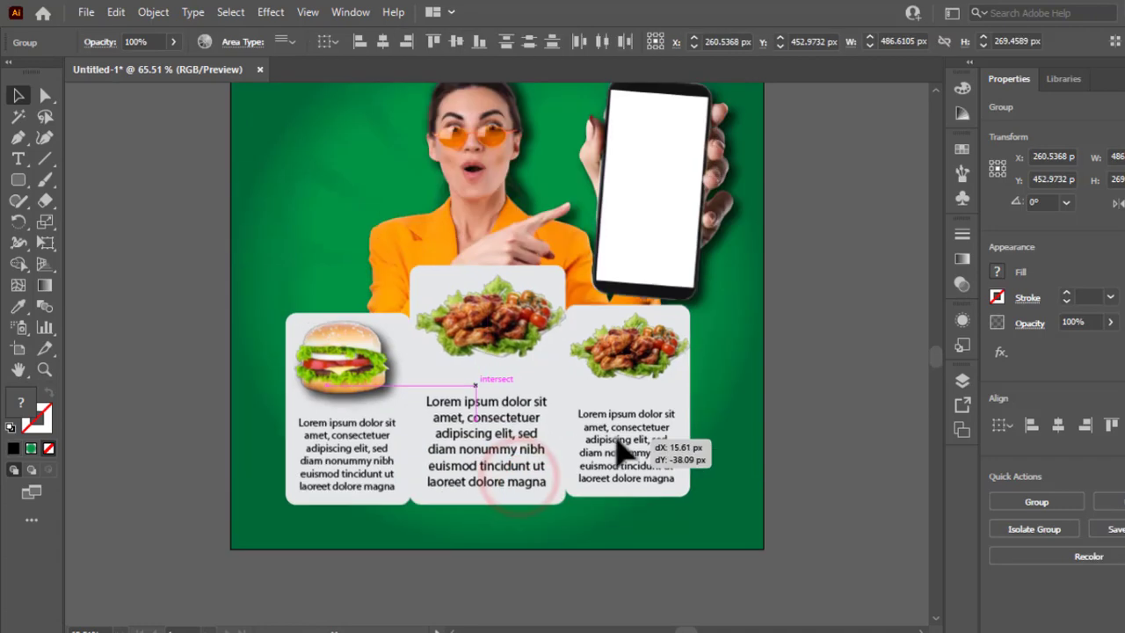
pyautogui.moveTo(615, 436); pyautogui.dragTo(616, 438)
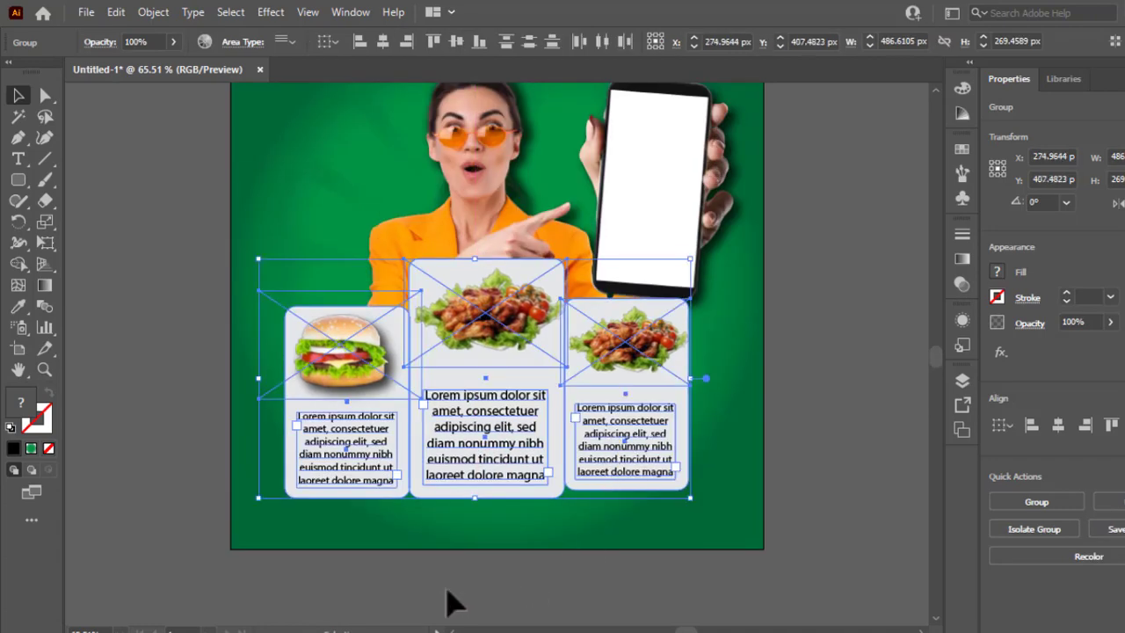
# - Align the three food cards to each other by their vertical centres
pyautogui.click(377, 38)
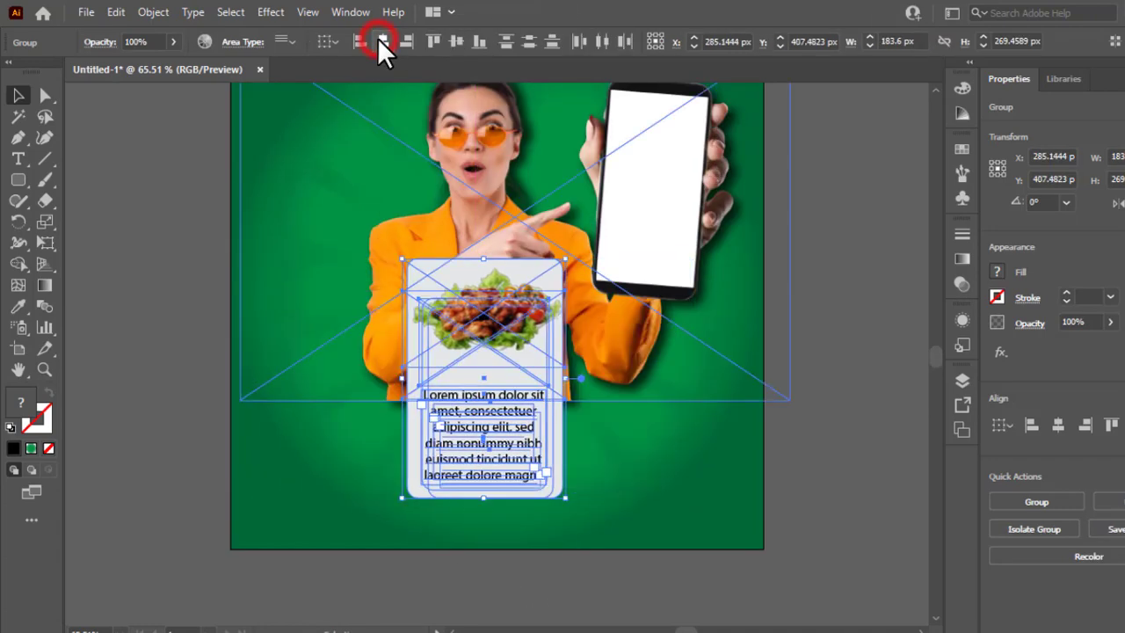
pyautogui.hotkey('ctrl', 'z')
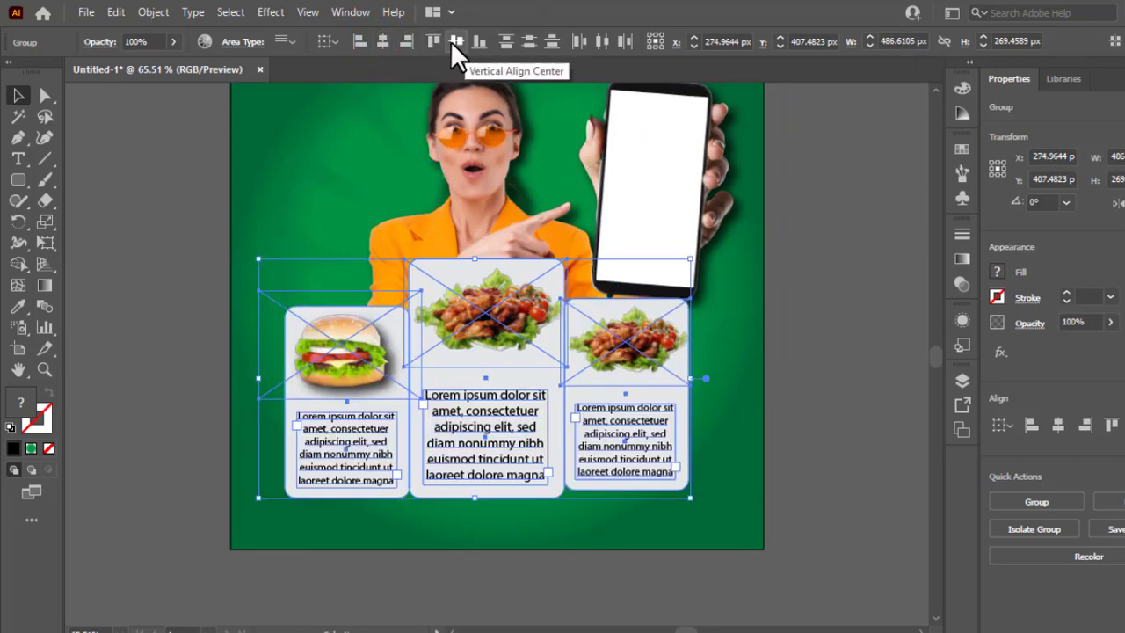
pyautogui.click(453, 41)
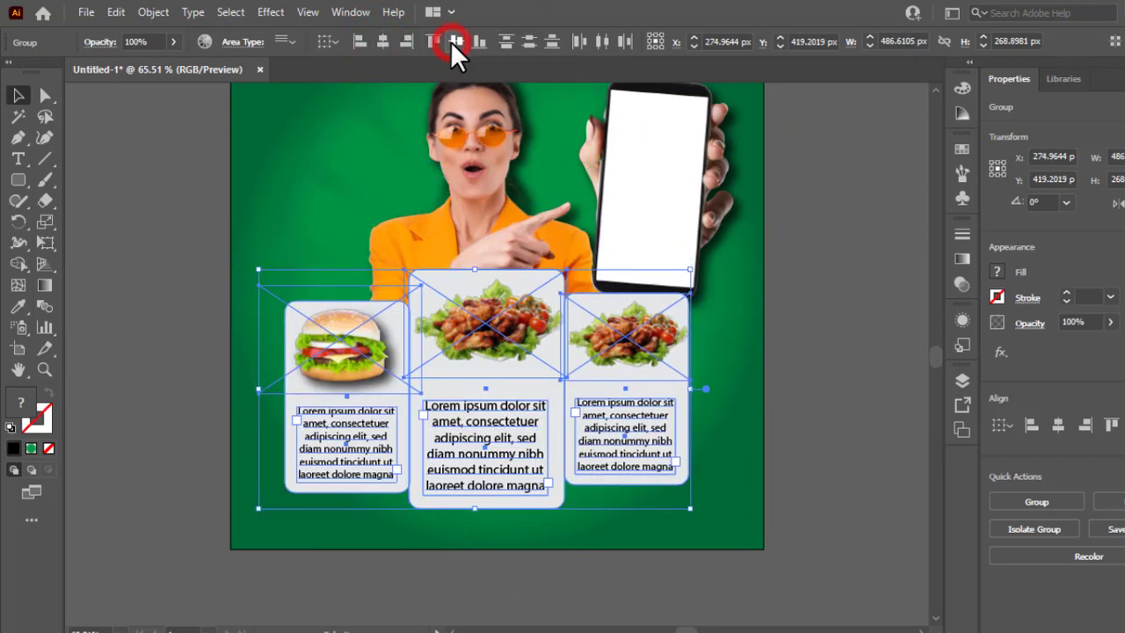
pyautogui.click(843, 325)
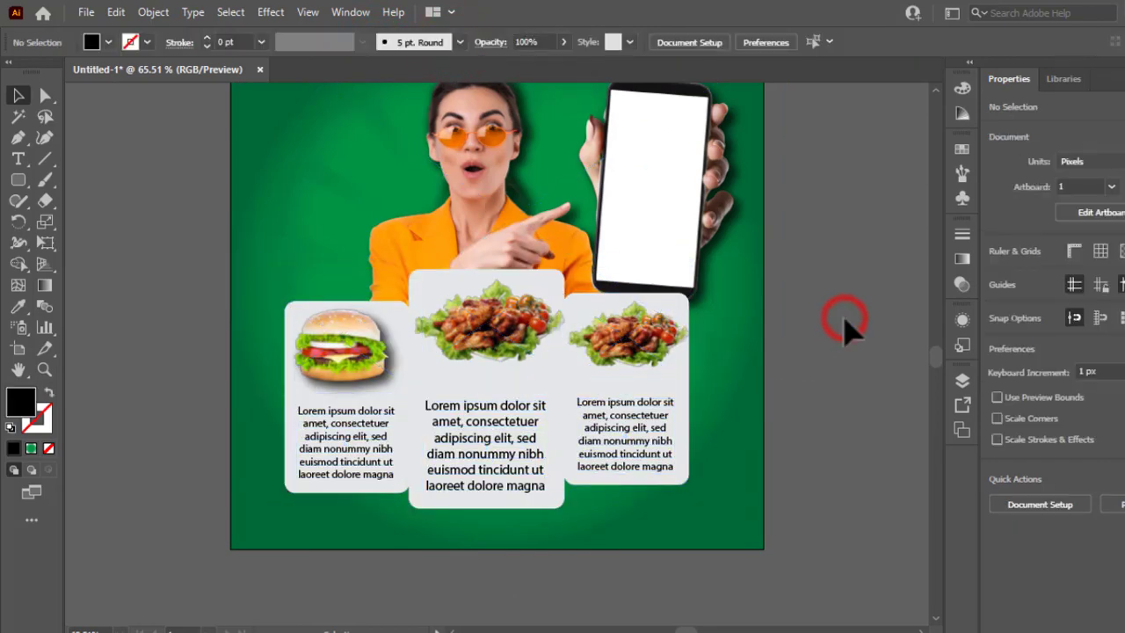
# - Ungroup the enlarged middle card and delete its fried chicken image
pyautogui.click(492, 376)
pyautogui.rightClick(496, 350)
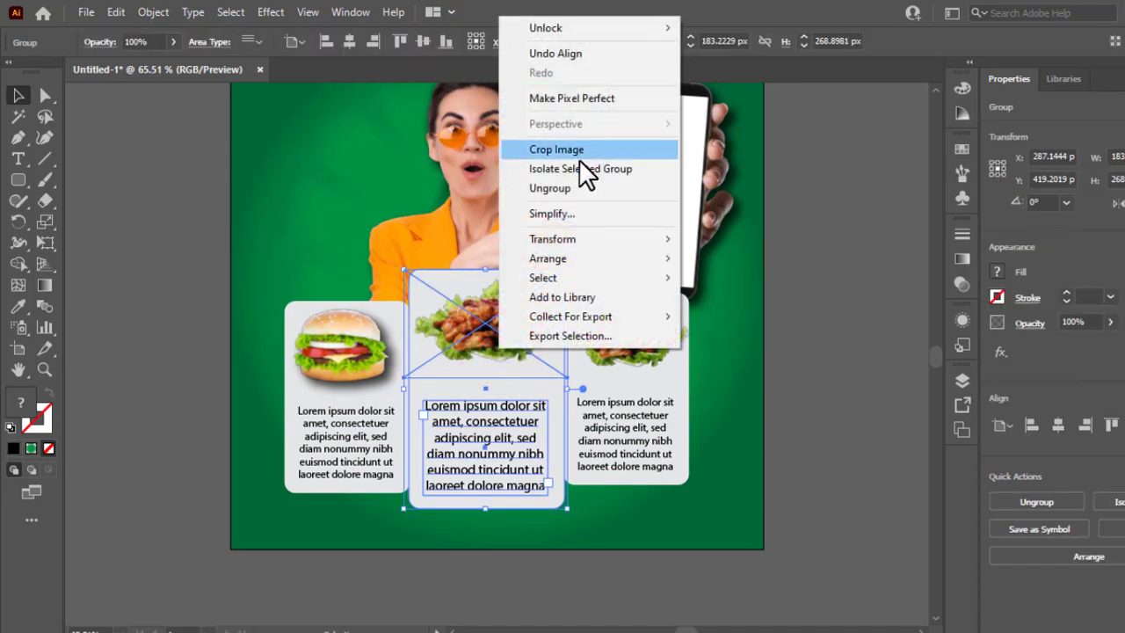
pyautogui.click(569, 188)
pyautogui.click(837, 207)
pyautogui.click(497, 343)
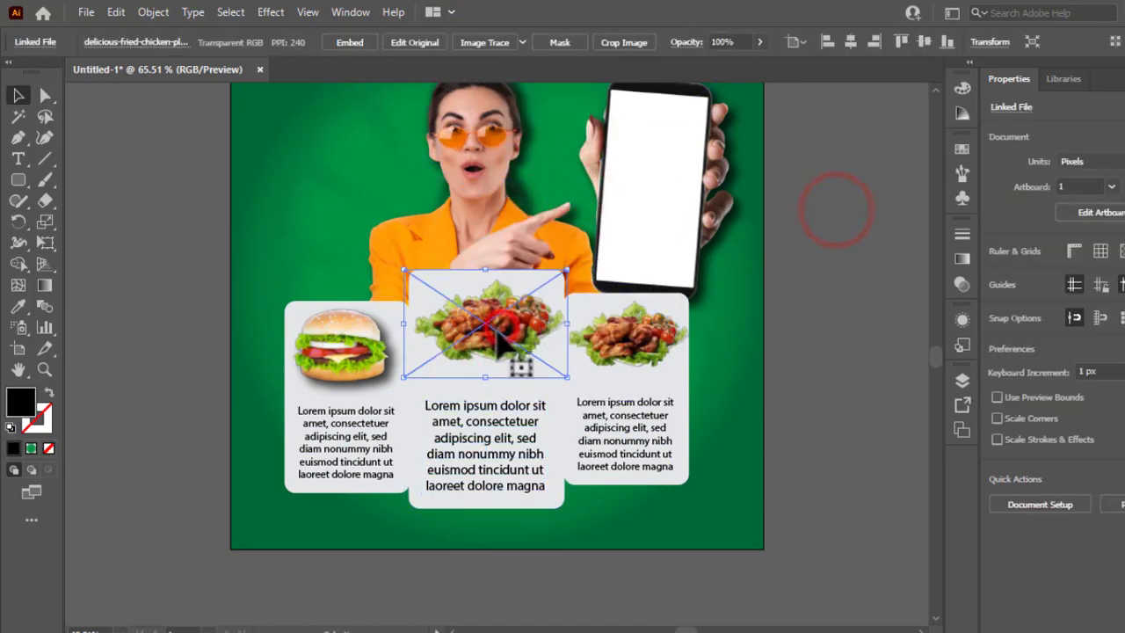
pyautogui.press('Delete')
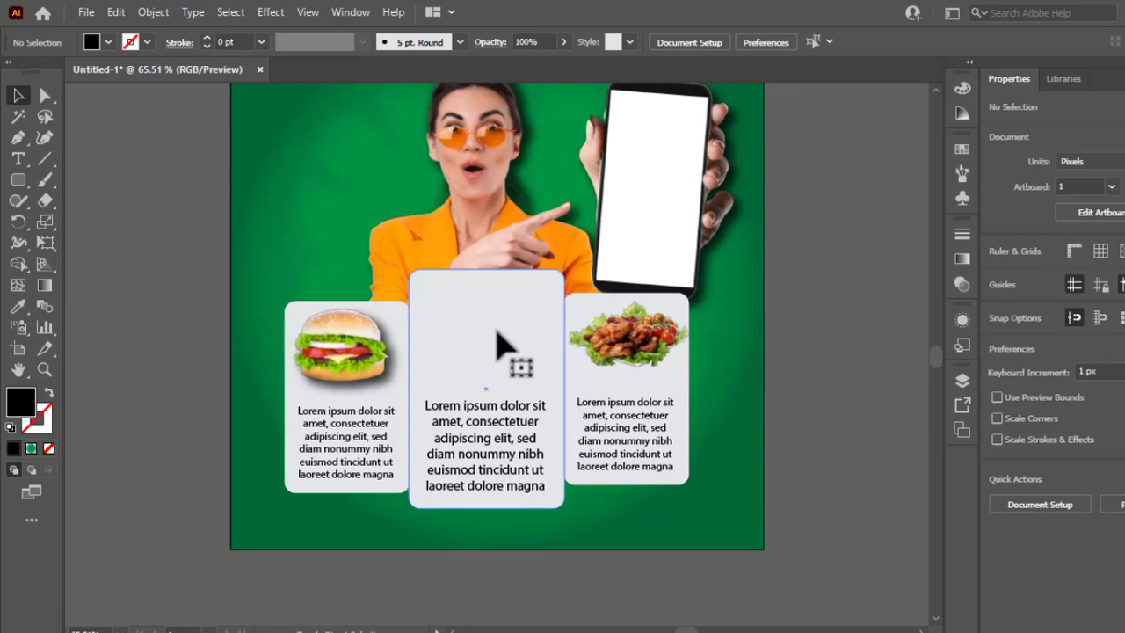
# - Place the linked png-clipart-pizza image and scale it to about 167 px wide, centred in the upper part of the middle card
pyautogui.hotkey('ctrl', 'shift', 'p')
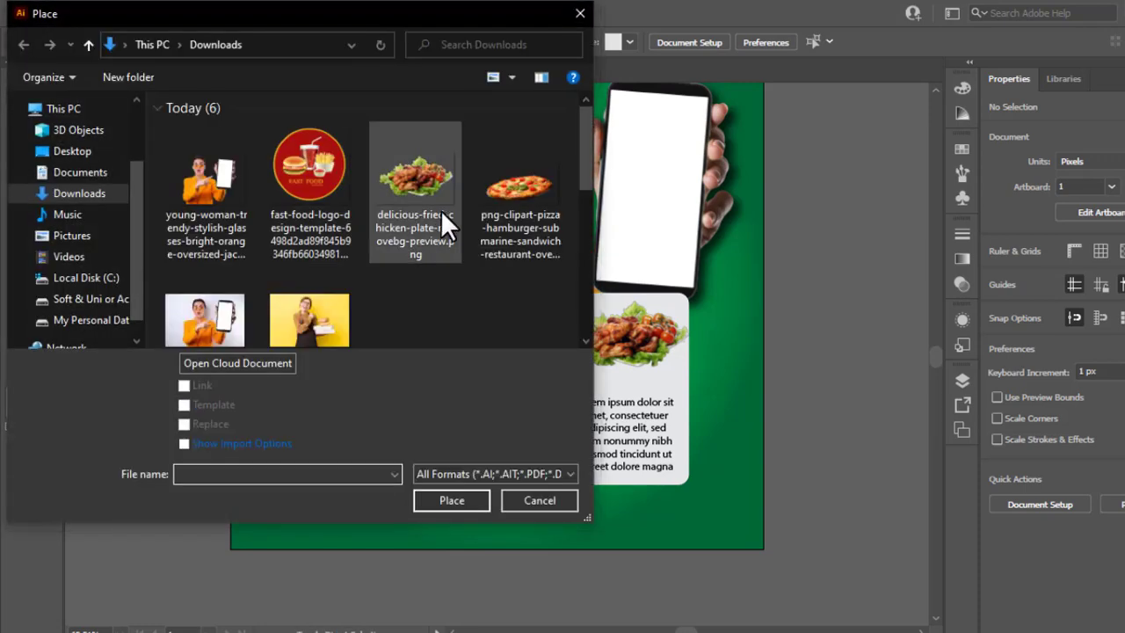
pyautogui.click(518, 189)
pyautogui.click(452, 500)
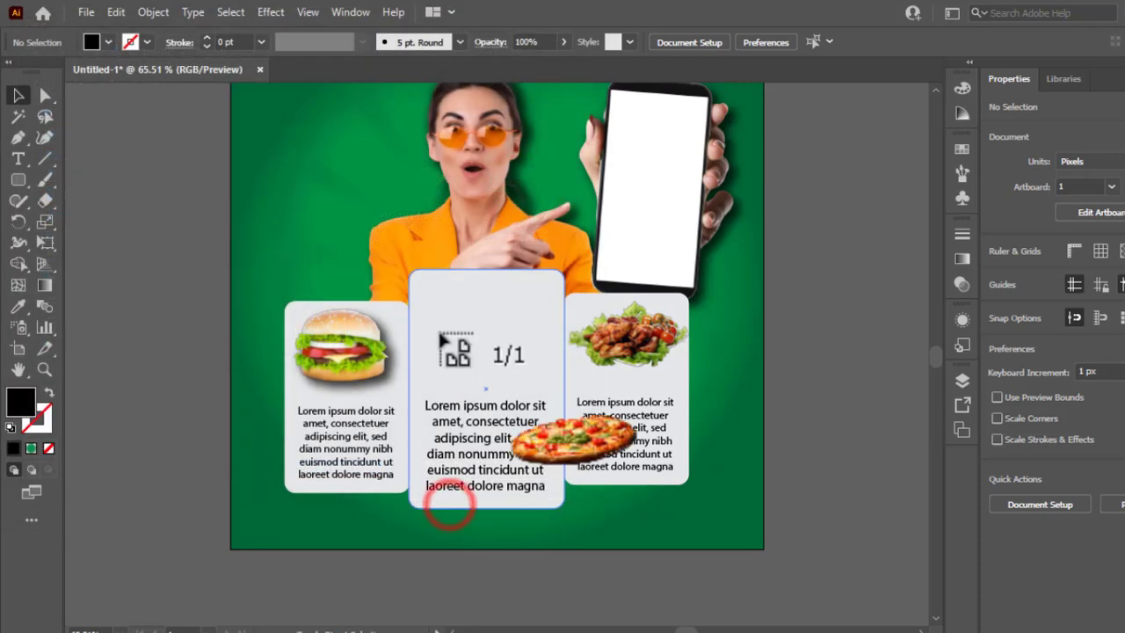
pyautogui.moveTo(460, 299); pyautogui.dragTo(757, 496)
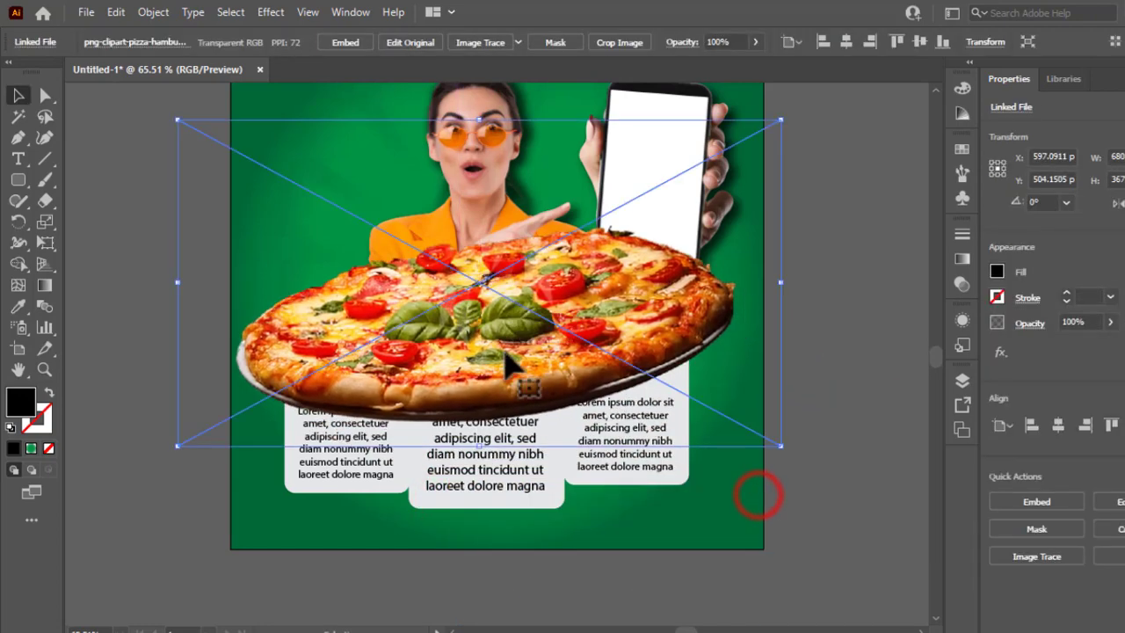
pyautogui.moveTo(781, 446); pyautogui.dragTo(549, 388)
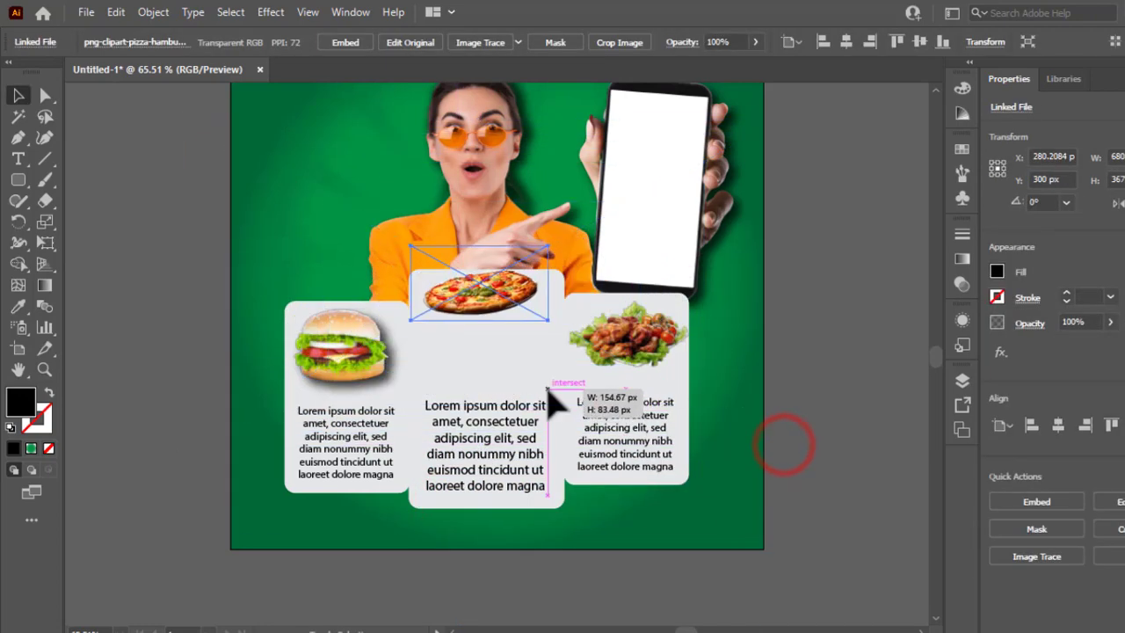
pyautogui.moveTo(484, 288); pyautogui.dragTo(477, 322)
pyautogui.moveTo(488, 320); pyautogui.dragTo(490, 317)
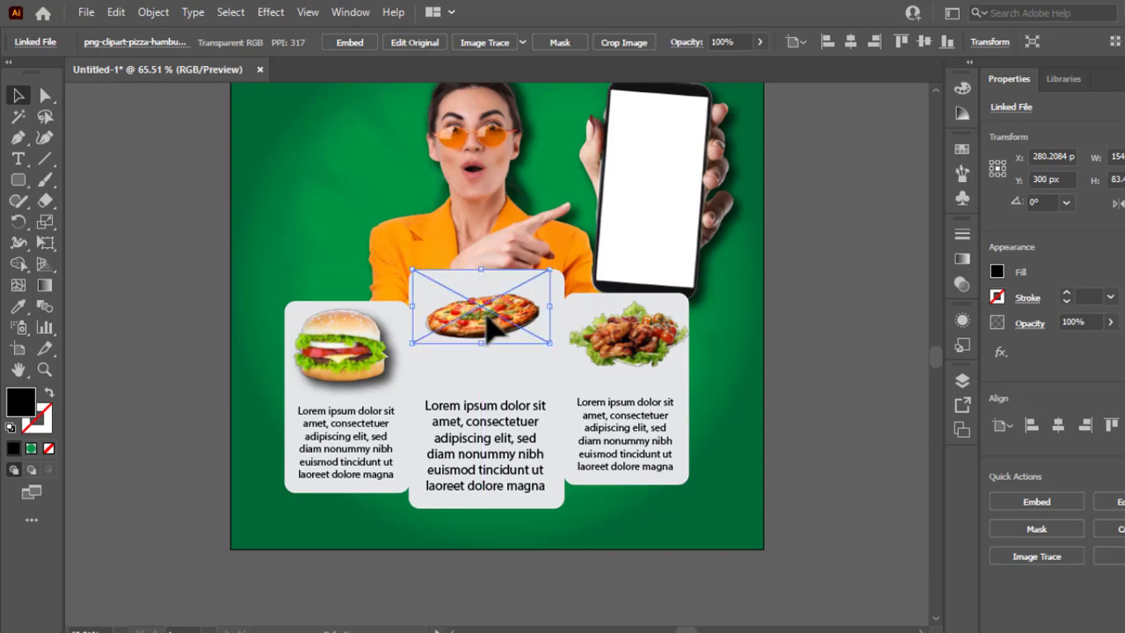
pyautogui.moveTo(550, 343)
pyautogui.mouseDown()
pyautogui.moveTo(542, 369)
pyautogui.moveTo(557, 334)
pyautogui.moveTo(560, 346)
pyautogui.mouseUp()
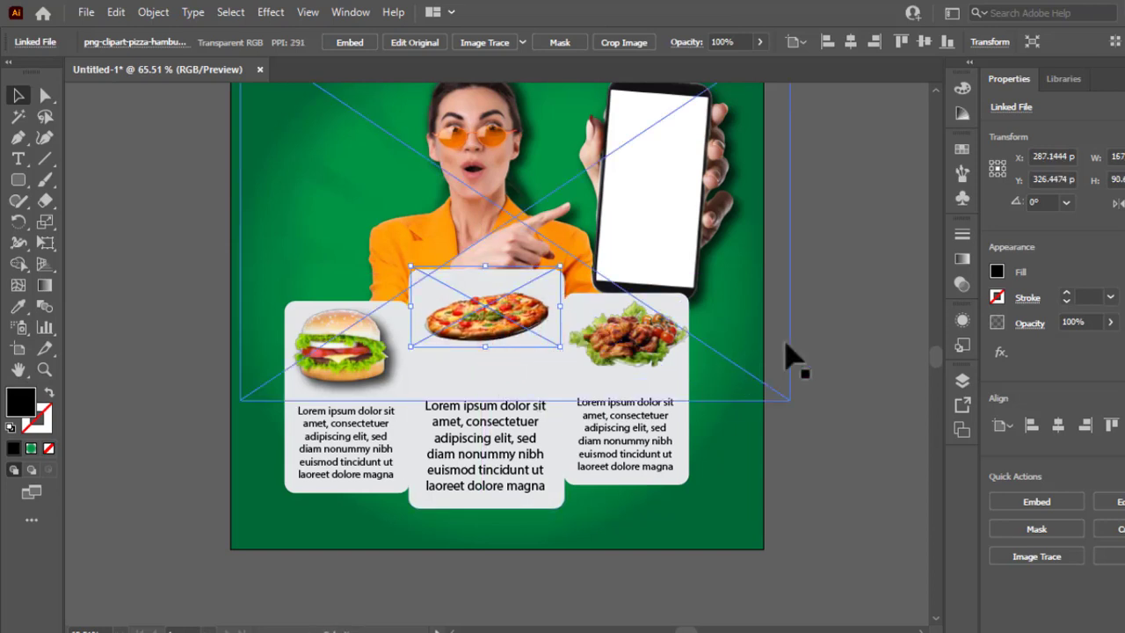
# - Group the pizza image with the middle card's placeholder text and rounded background
pyautogui.keyDown('shift'); pyautogui.click(477, 444); pyautogui.keyUp('shift')
pyautogui.keyDown('shift'); pyautogui.click(469, 374); pyautogui.keyUp('shift')
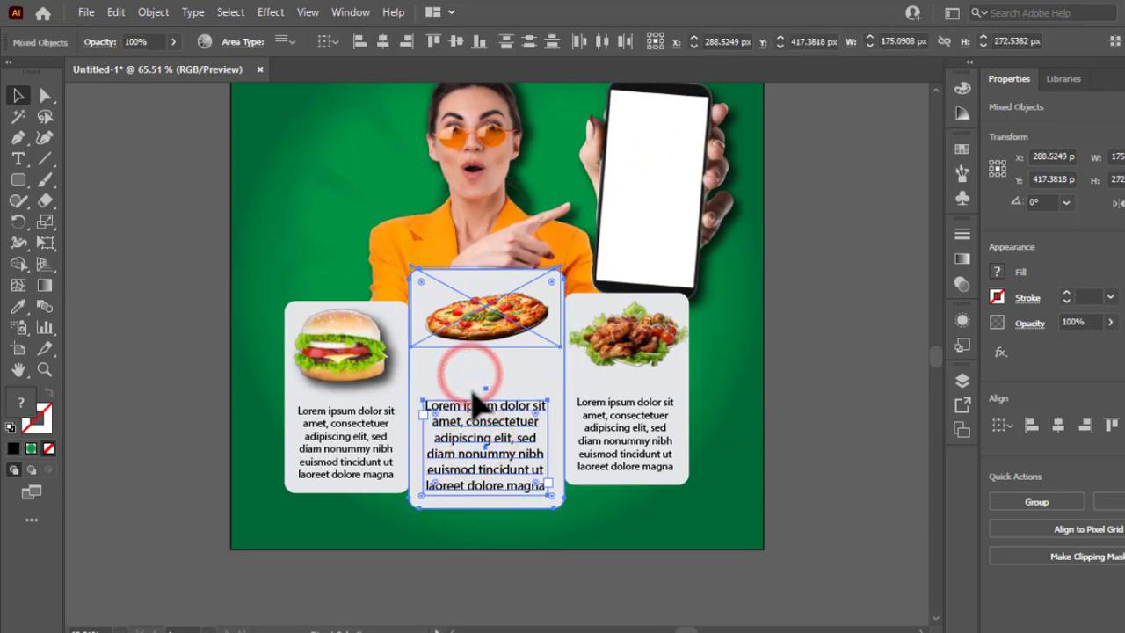
pyautogui.hotkey('ctrl', 'g')
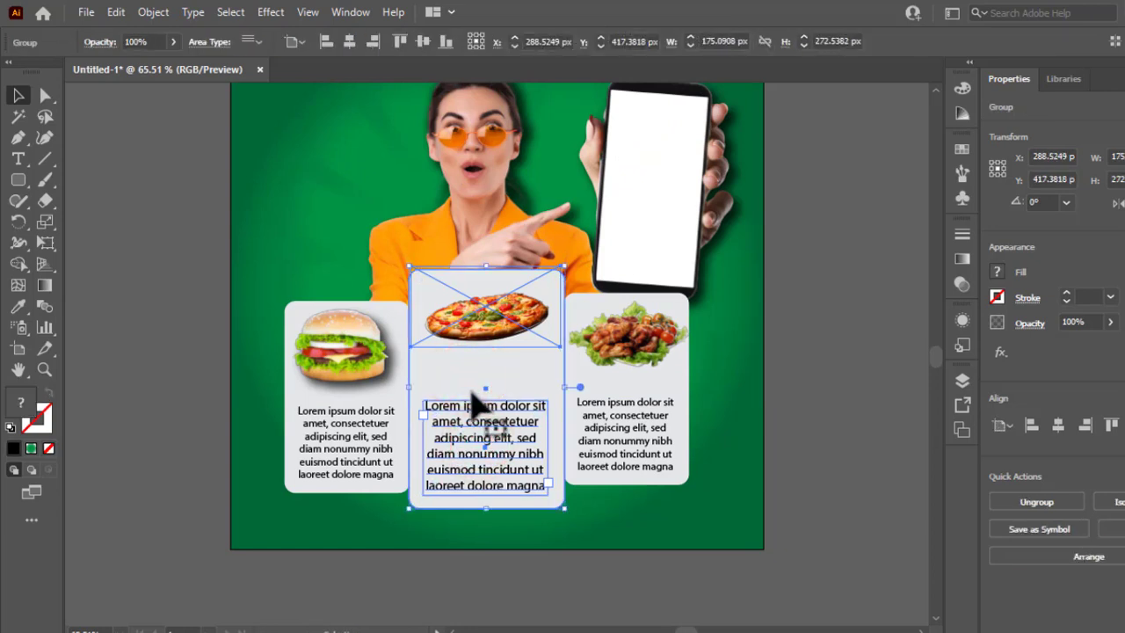
pyautogui.click(864, 362)
# - Add the text "Online Pizza" on two lines beside the artboard and scale it up to about 39.84 pt
pyautogui.press('t')
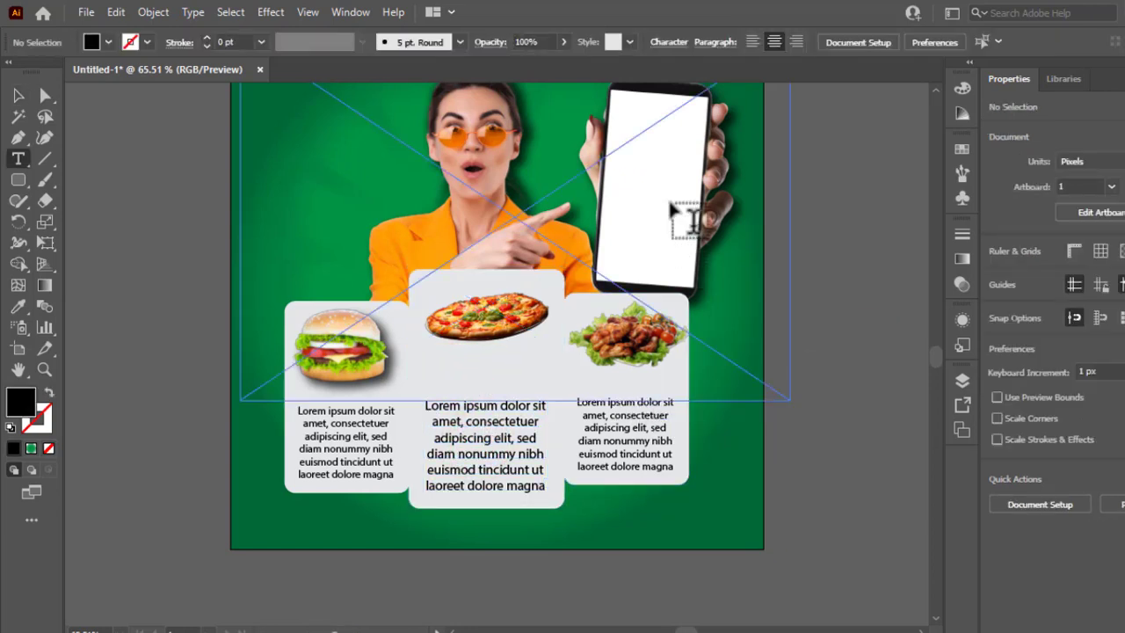
pyautogui.click(828, 216)
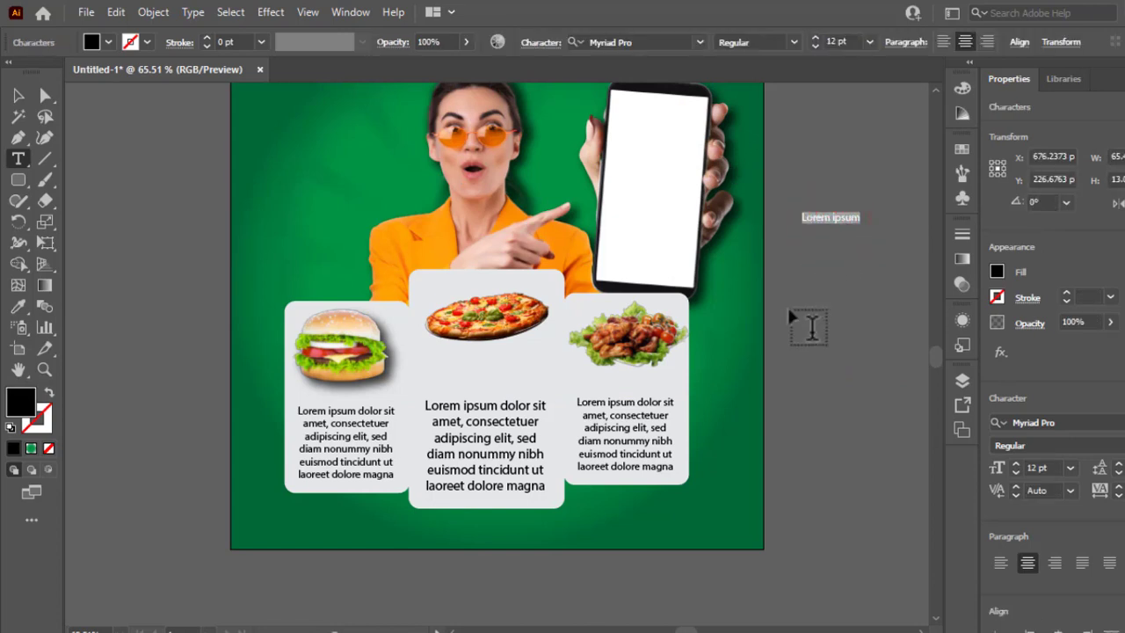
pyautogui.write('Online')
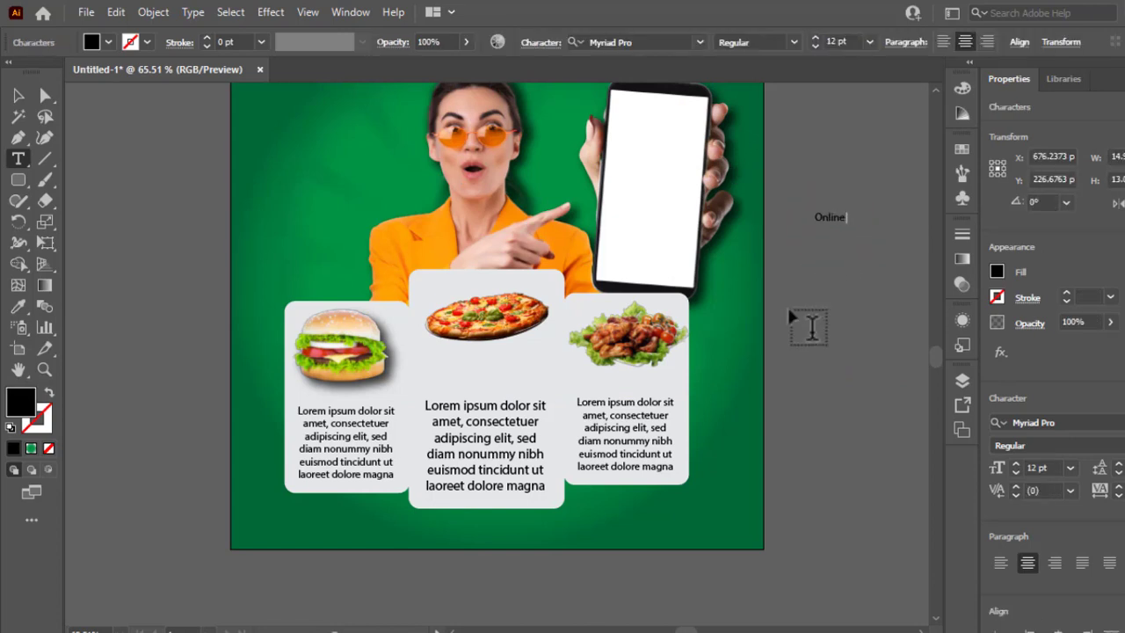
pyautogui.write(' Pizza')
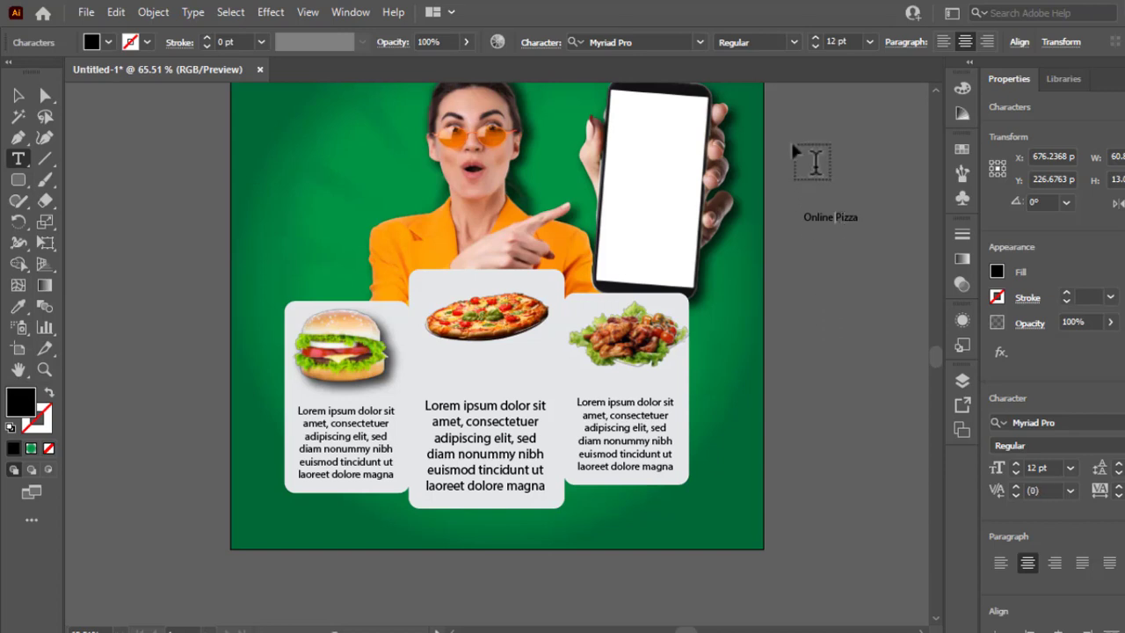
pyautogui.press('Return')
pyautogui.hotkey('ctrl', 'a')
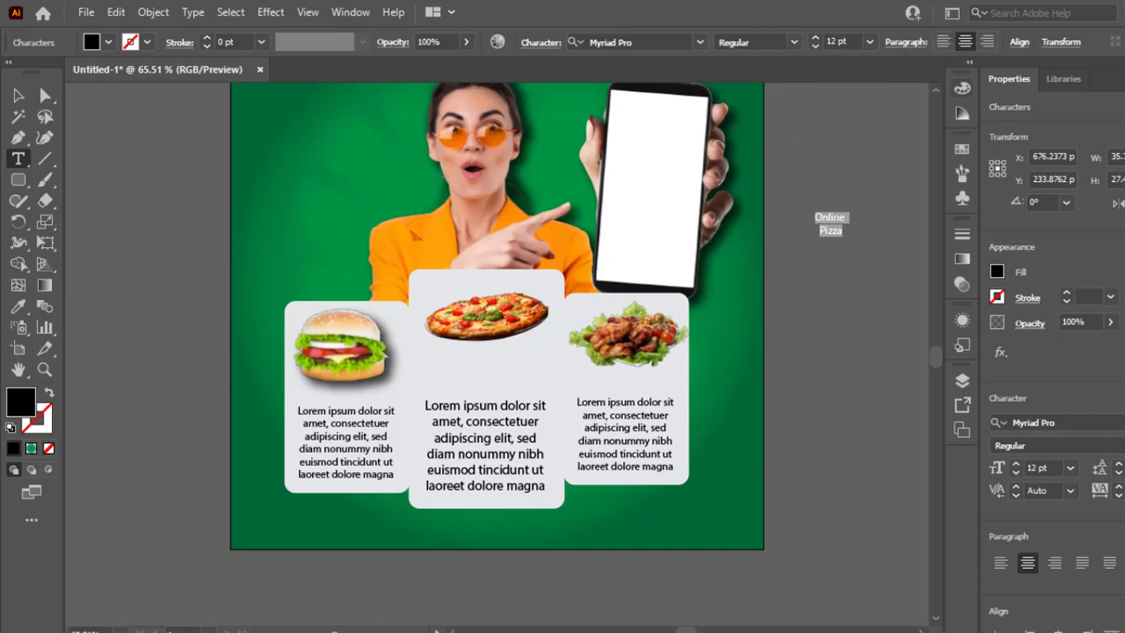
pyautogui.scroll(-2, 1053, 351)
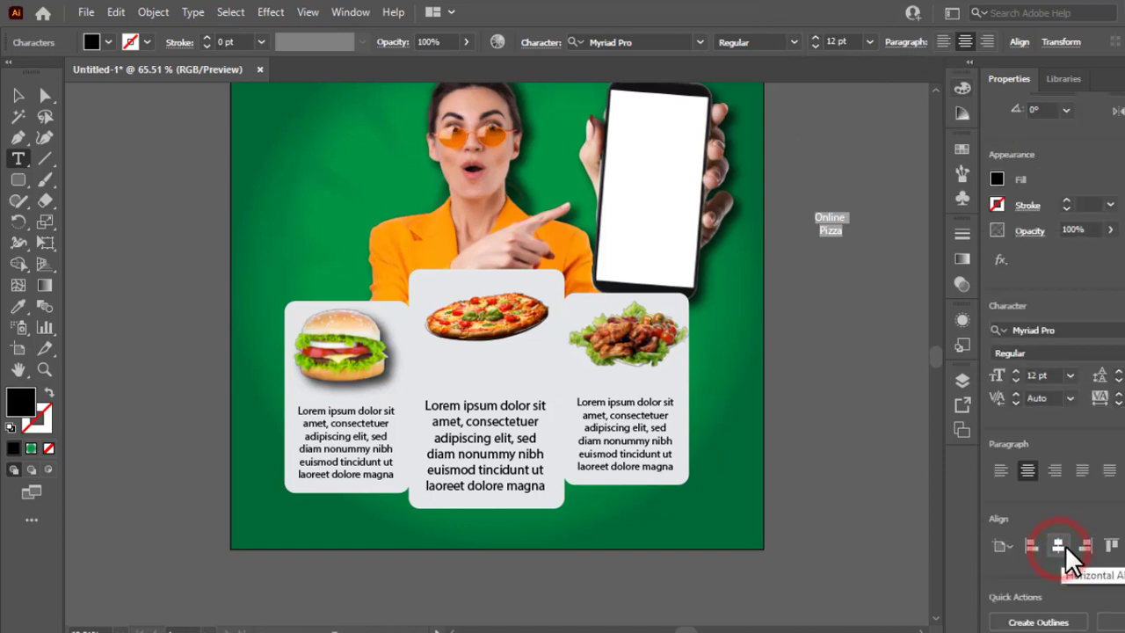
pyautogui.click(18, 95)
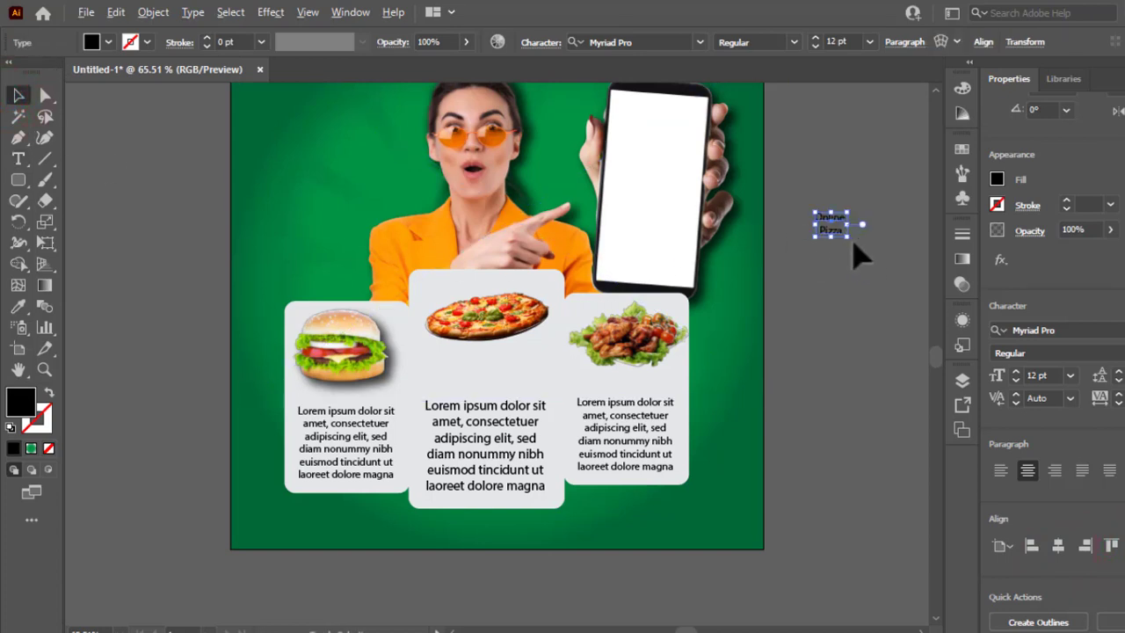
pyautogui.moveTo(845, 235); pyautogui.dragTo(876, 318)
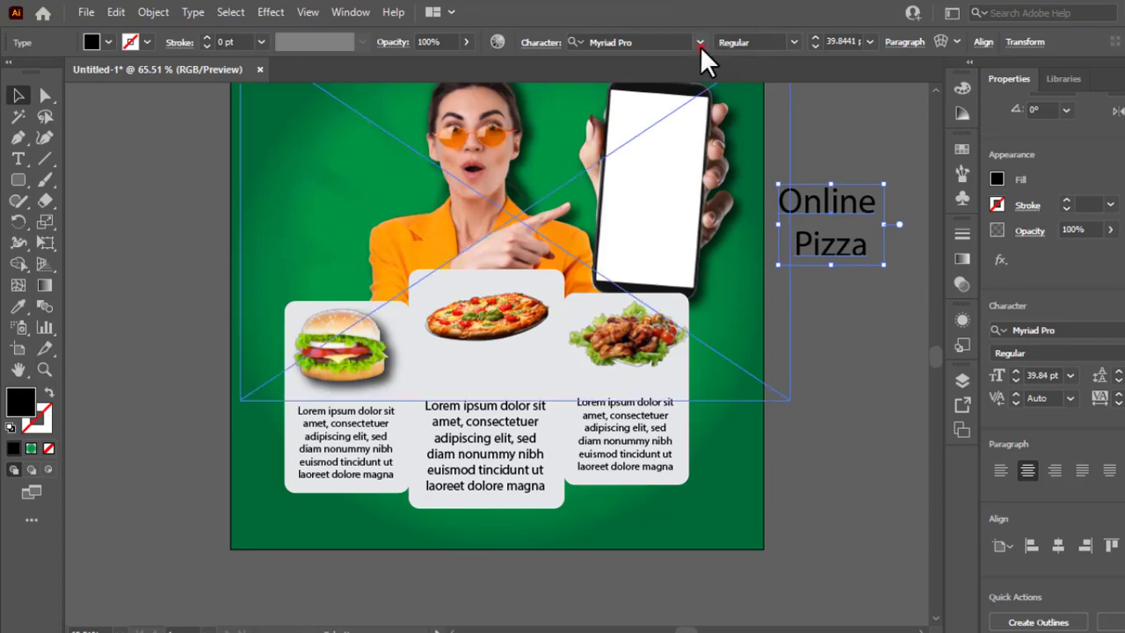
# - Try the Ravie font on the Online Pizza text
pyautogui.click(700, 44)
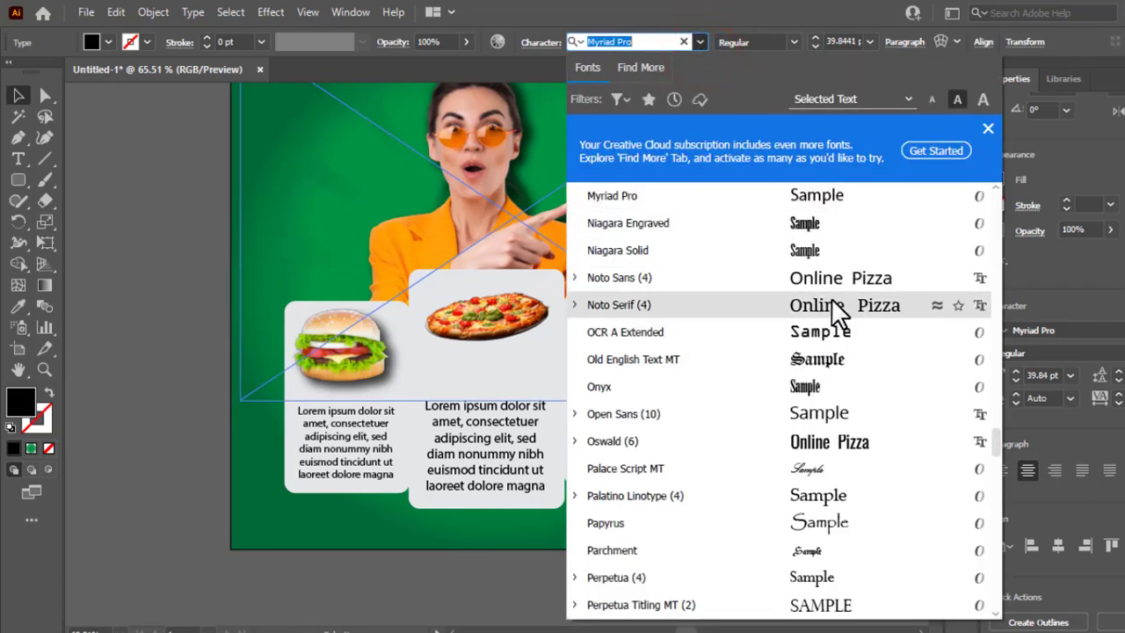
pyautogui.scroll(-1, 831, 298)
pyautogui.scroll(-1, 832, 380)
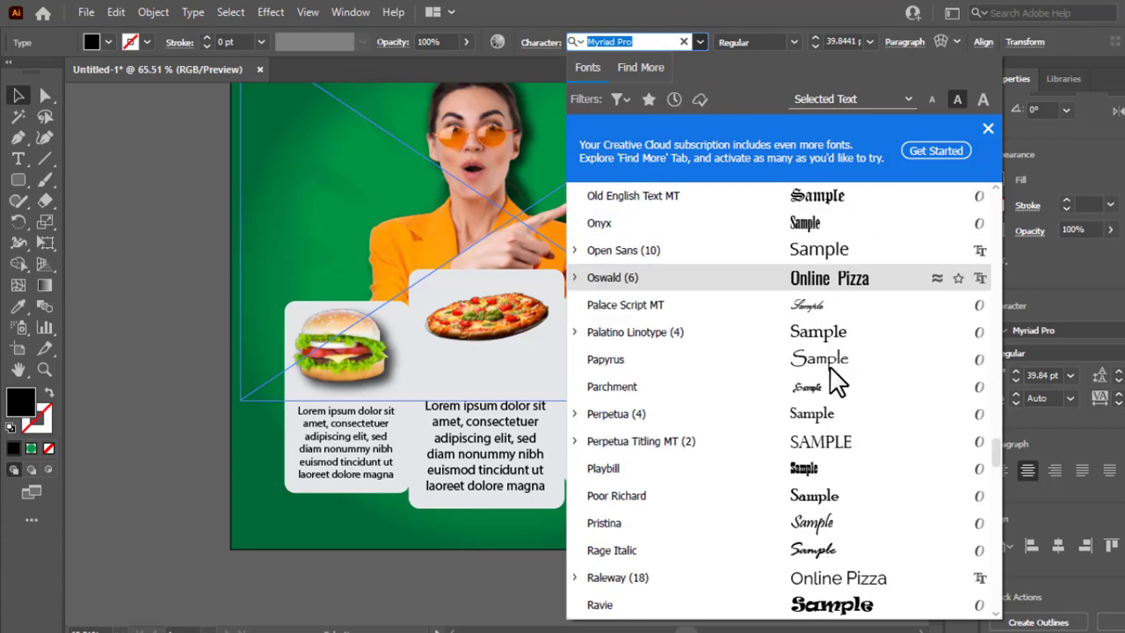
pyautogui.scroll(-3, 830, 464)
pyautogui.click(828, 436)
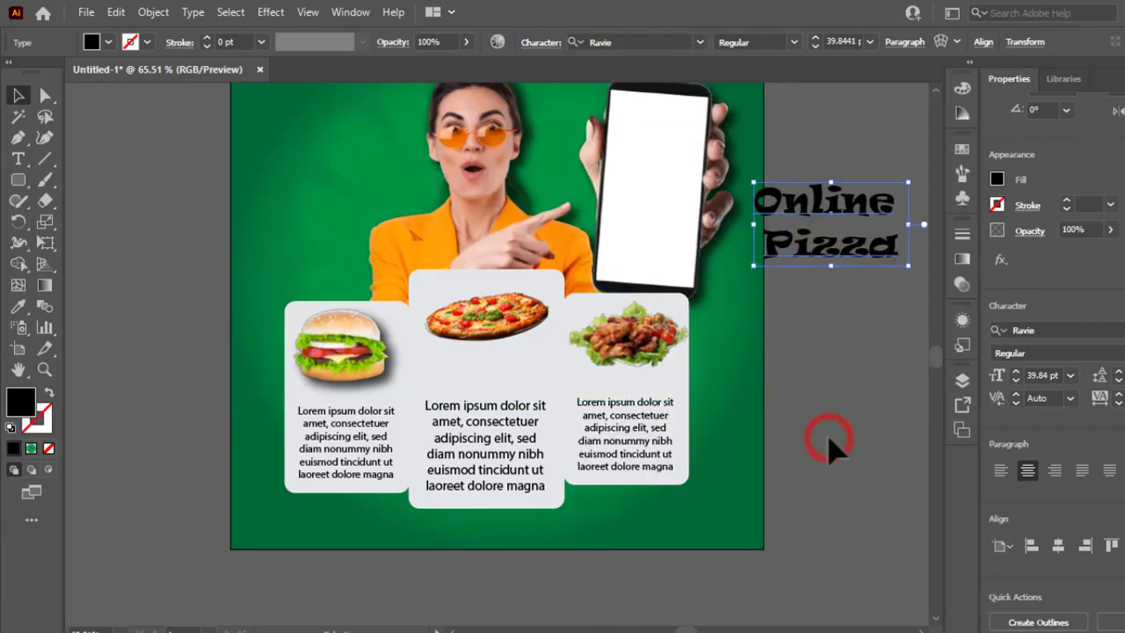
# - Set the font of the Online Pizza text to Dosis
pyautogui.click(702, 40)
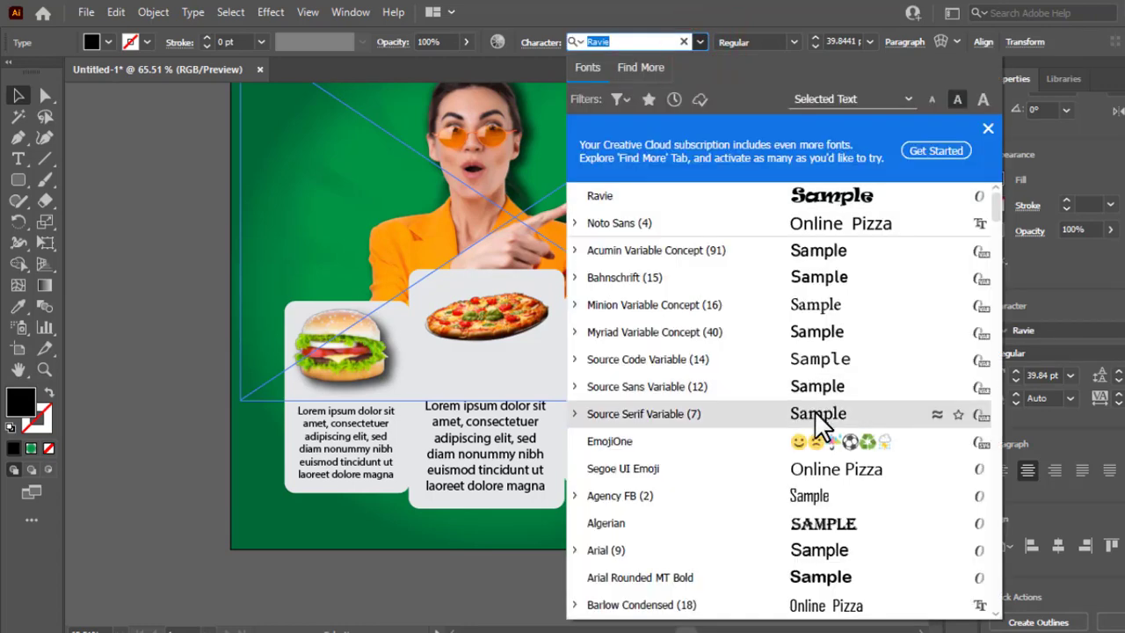
pyautogui.scroll(-7, 814, 416)
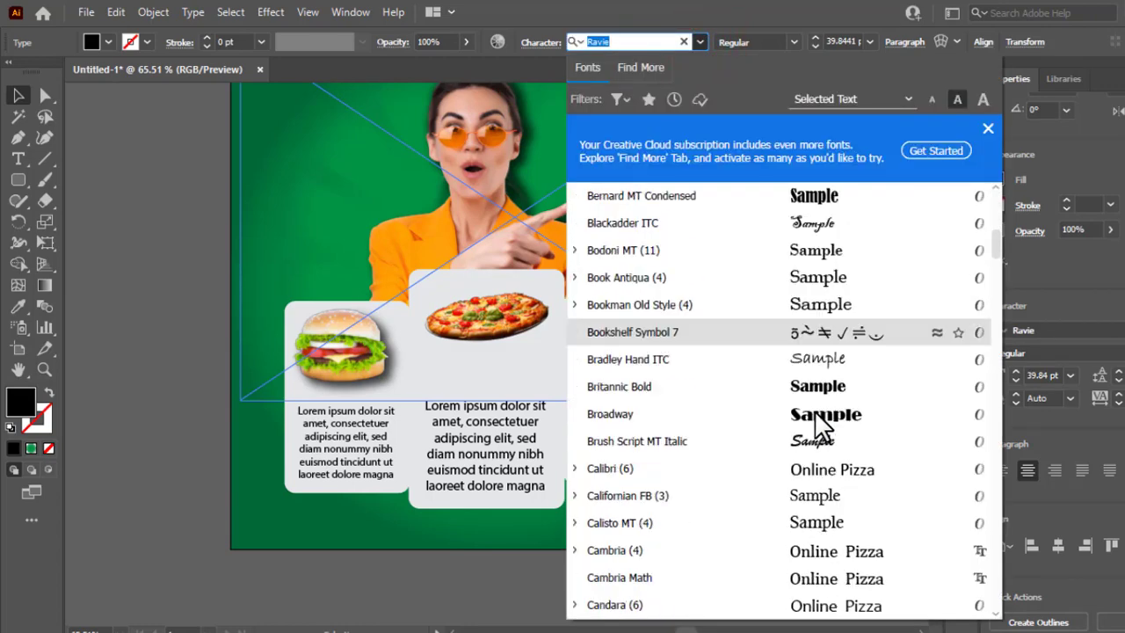
pyautogui.scroll(-3, 814, 411)
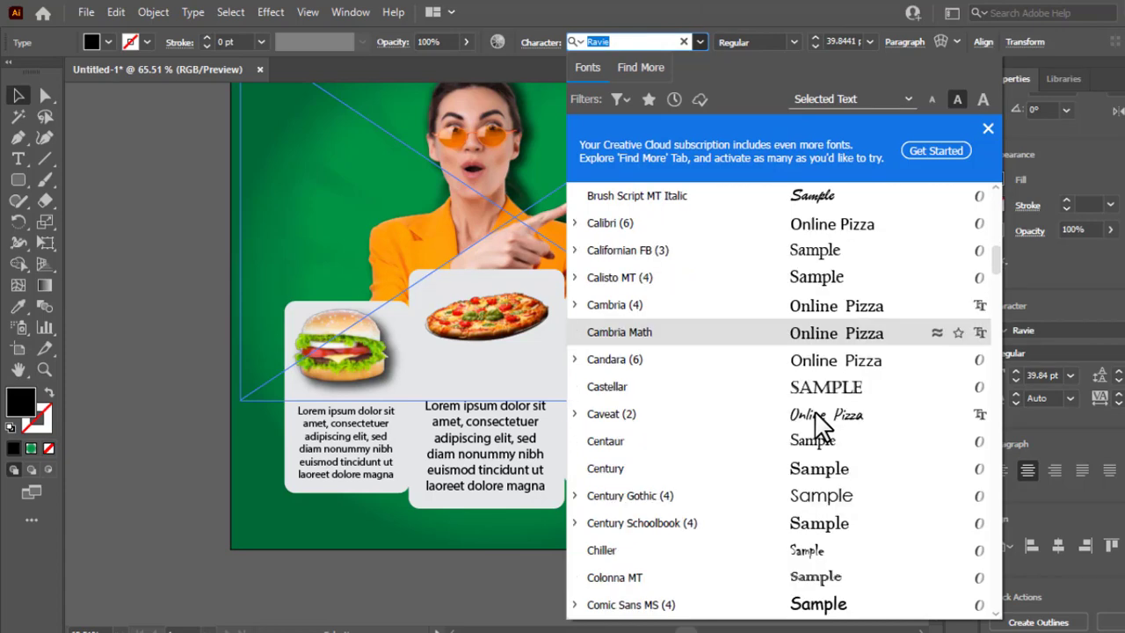
pyautogui.scroll(-2, 822, 397)
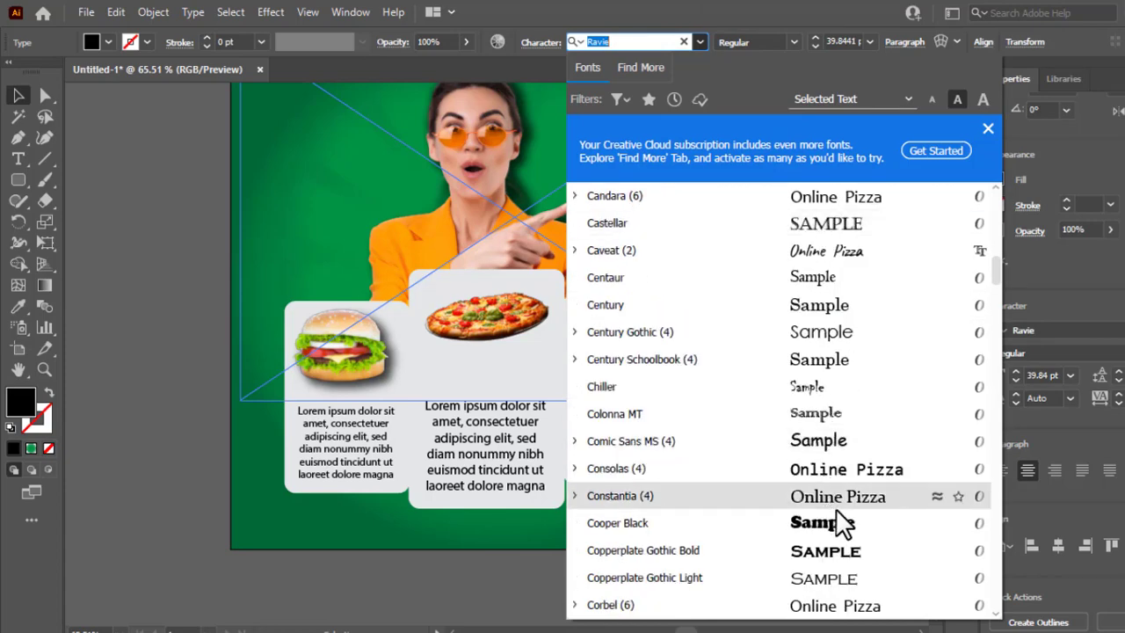
pyautogui.scroll(-1, 831, 510)
pyautogui.scroll(-3, 819, 472)
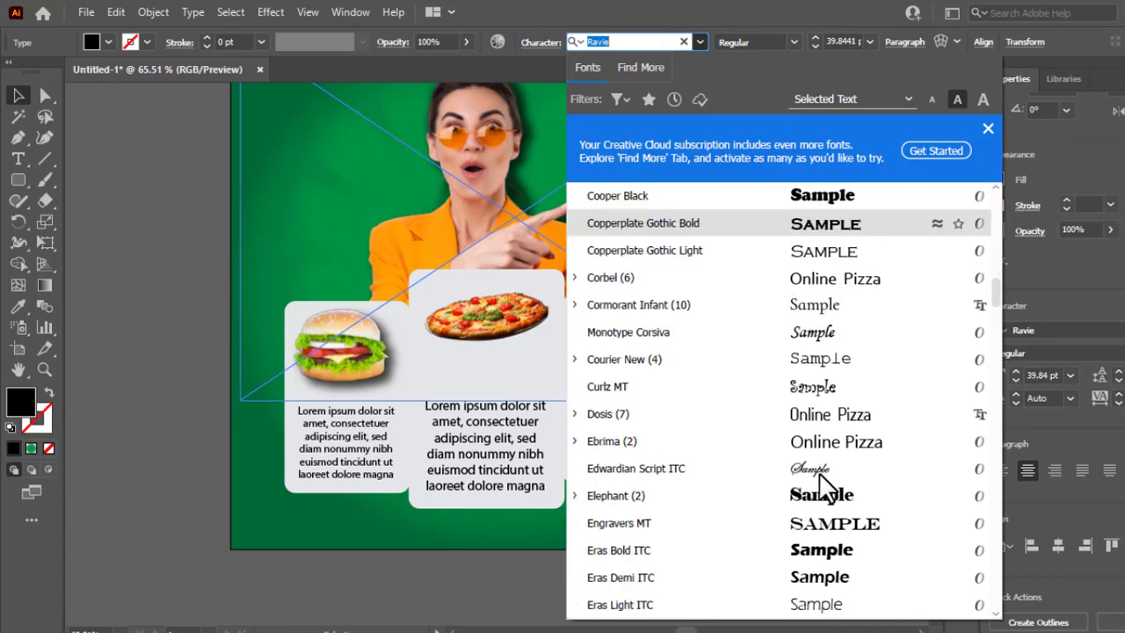
pyautogui.click(834, 417)
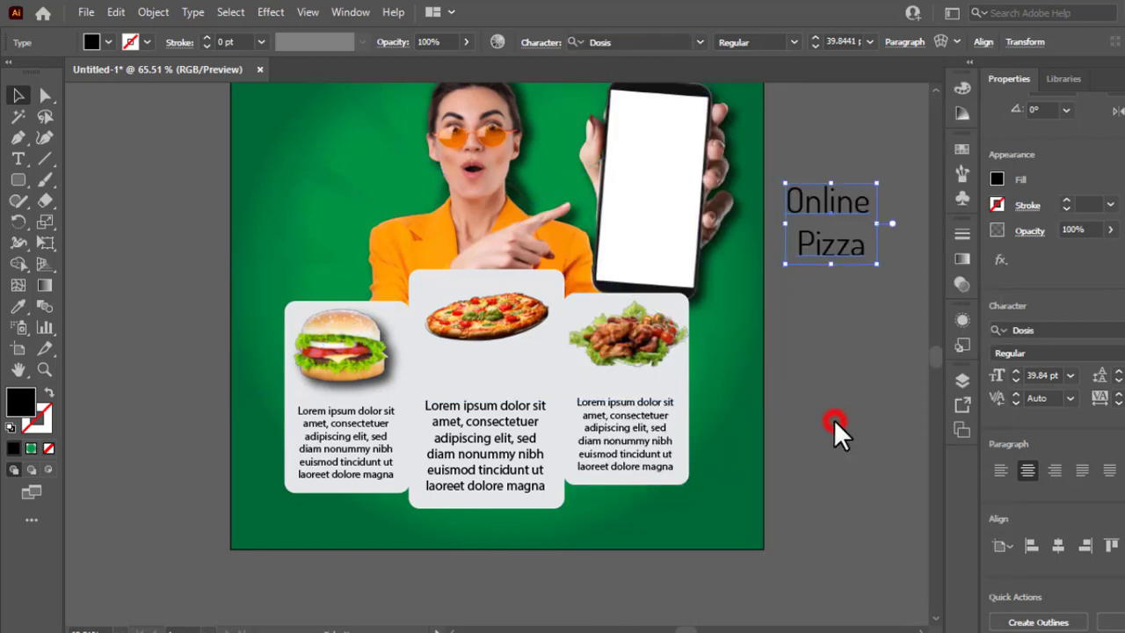
# - Set the Online Pizza text to Bold and tilt it slightly clockwise, to a rotation of about 350°
pyautogui.click(791, 41)
pyautogui.click(750, 150)
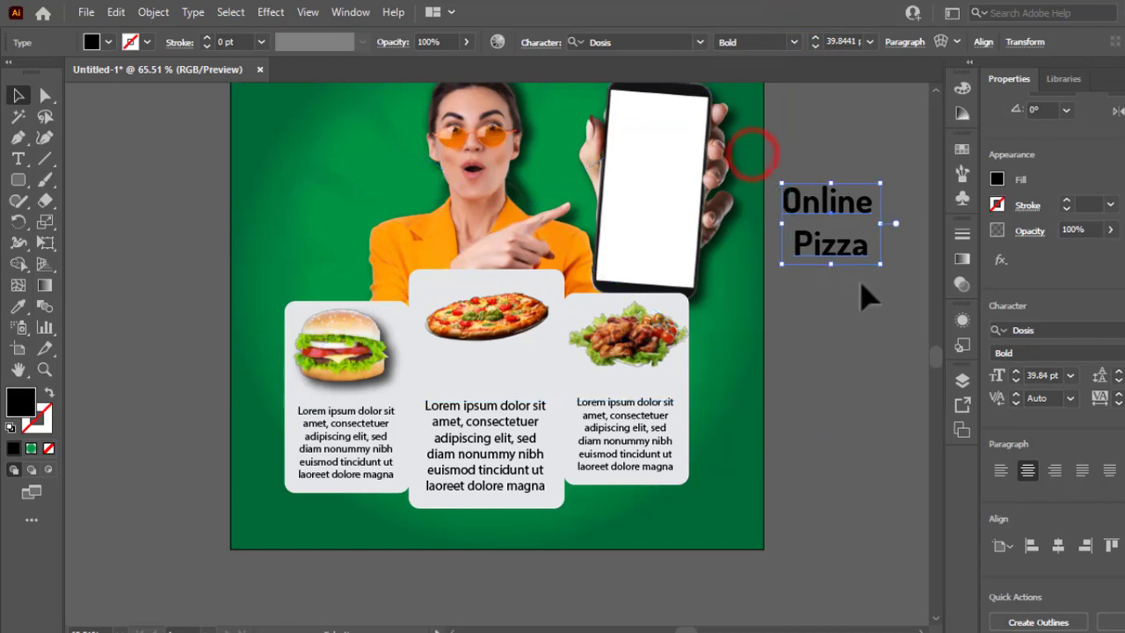
pyautogui.moveTo(883, 175); pyautogui.dragTo(887, 186)
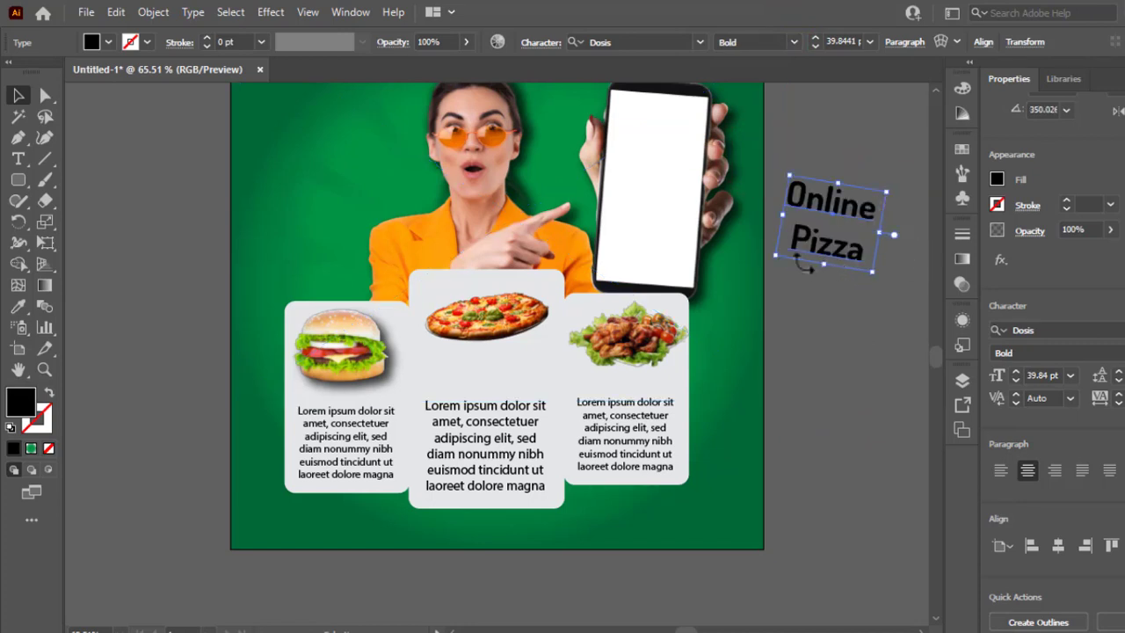
# - Color the Online Pizza text with orange sampled from the woman's jacket and position it on the phone's white screen
pyautogui.press('i')
pyautogui.click(568, 236)
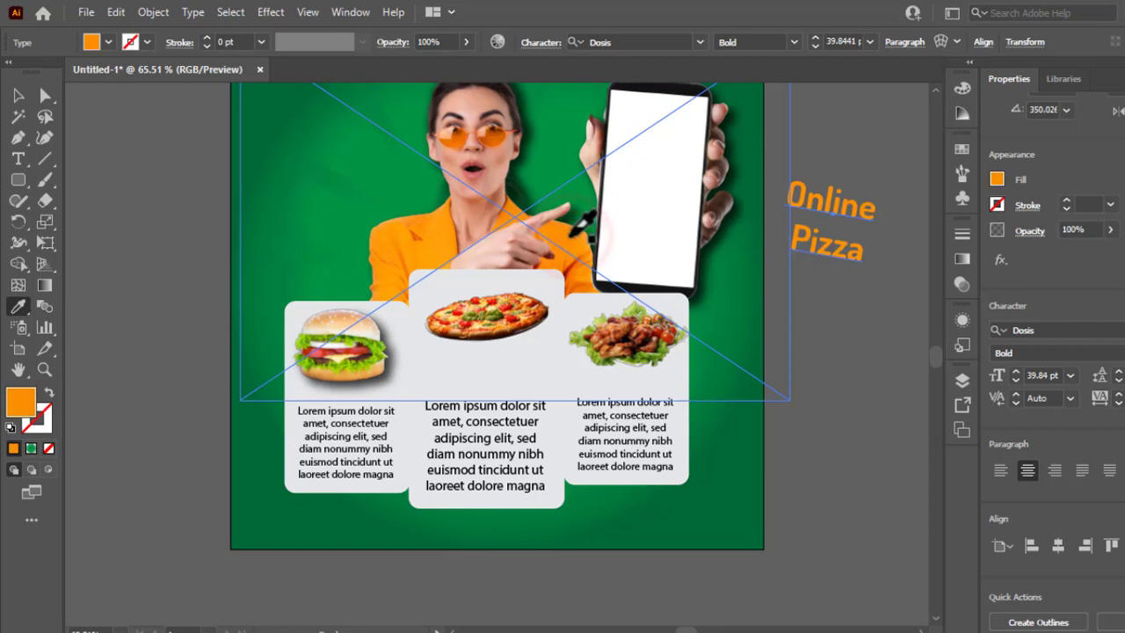
pyautogui.press('v')
pyautogui.moveTo(829, 247); pyautogui.dragTo(648, 218)
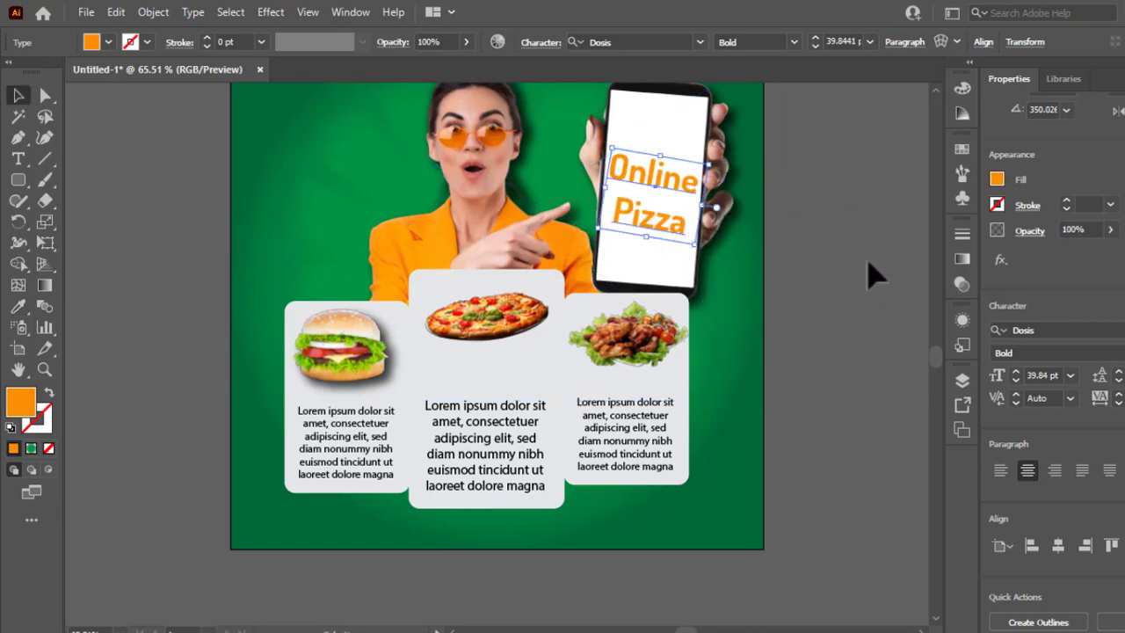
pyautogui.press('Up')
pyautogui.press('Up')
pyautogui.press('Up')
pyautogui.press('Up')
pyautogui.press('Up')
pyautogui.press('Up')
pyautogui.press('Up')
pyautogui.press('Up')
pyautogui.press('Up')
pyautogui.press('Up')
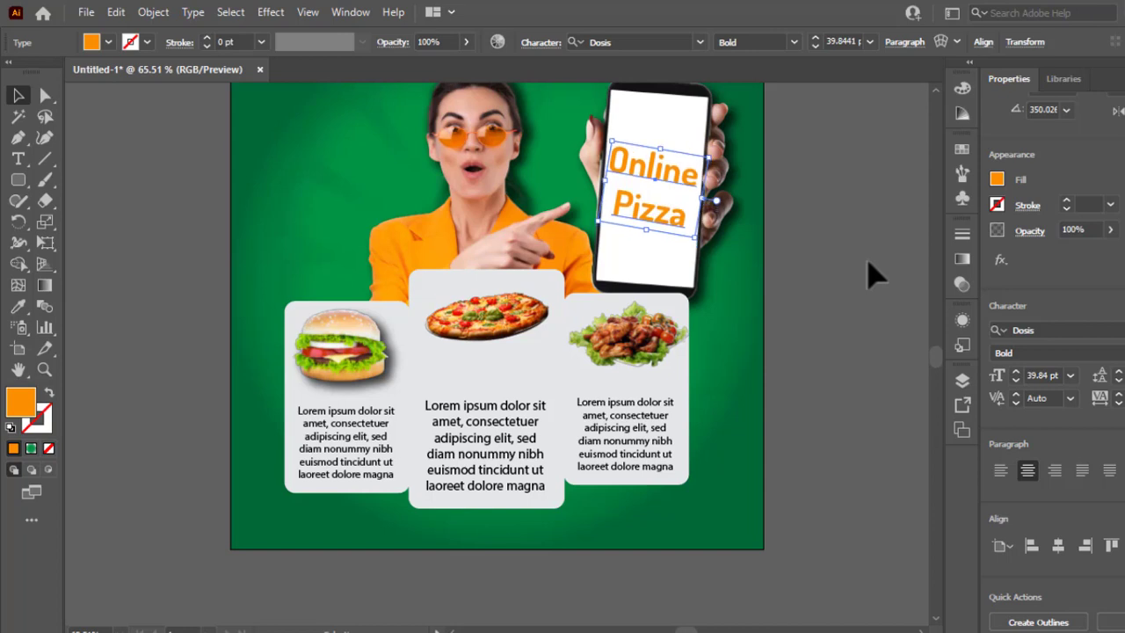
pyautogui.press('Right')
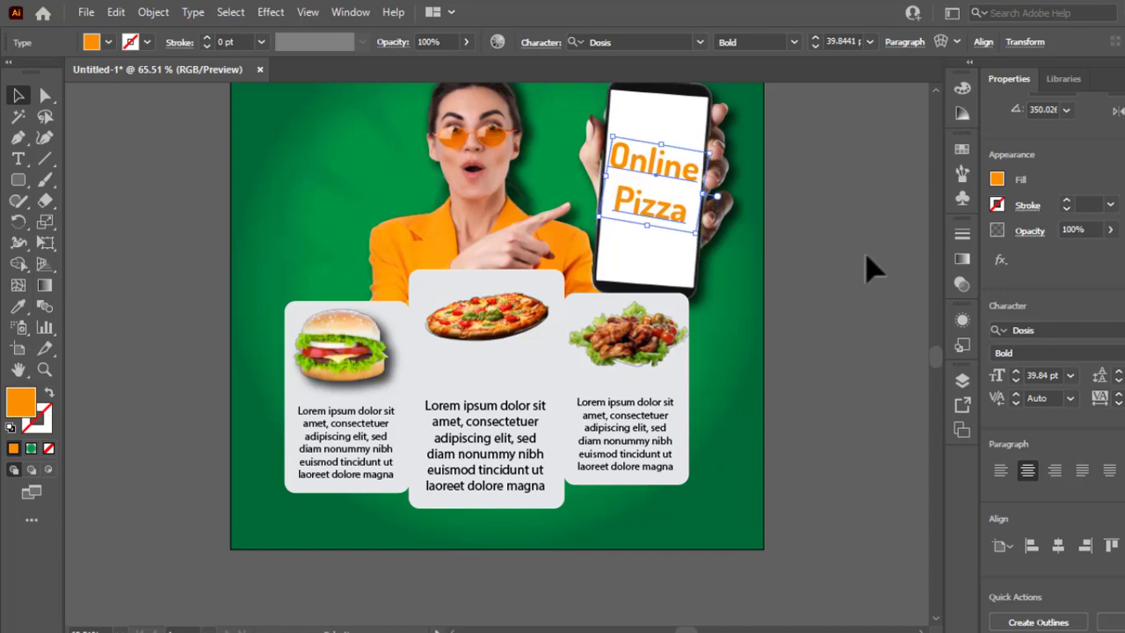
pyautogui.click(873, 239)
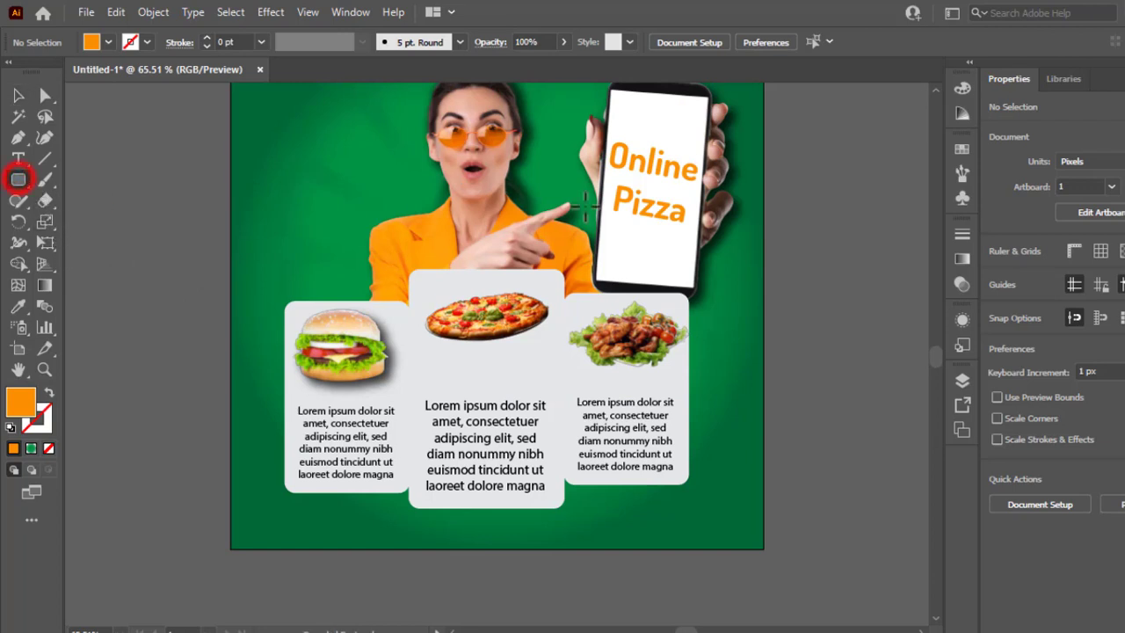
# - Draw an orange rounded rectangle about 96 by 34 px low on the phone screen and tilt it to about 353.7° to match the phone
pyautogui.moveTo(600, 250); pyautogui.dragTo(686, 280)
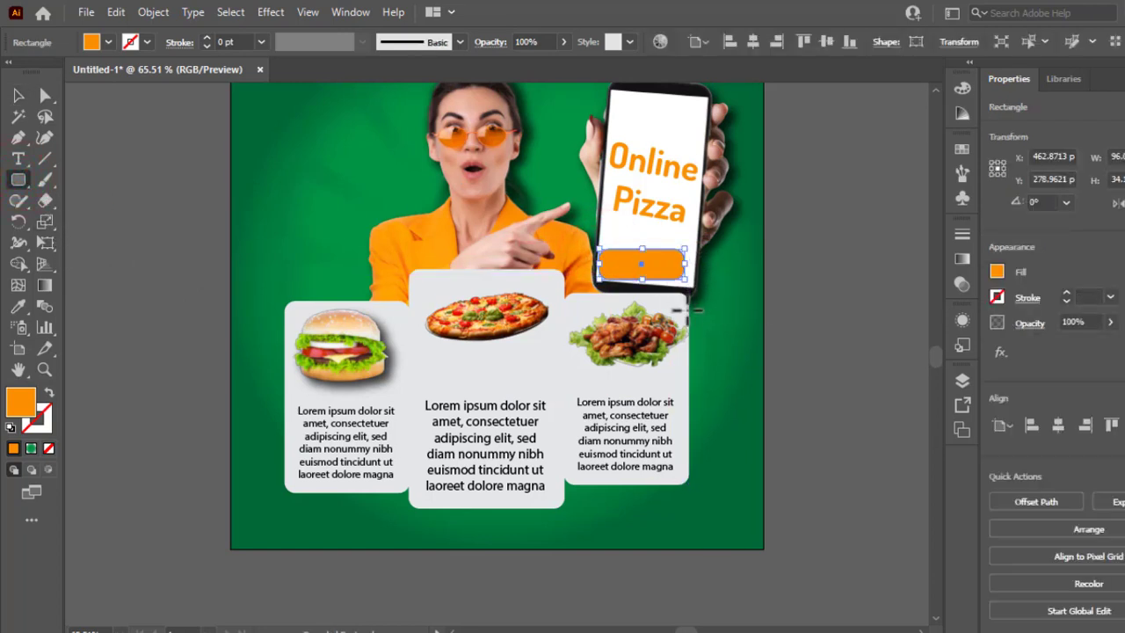
pyautogui.press('v')
pyautogui.scroll(2, 663, 255)
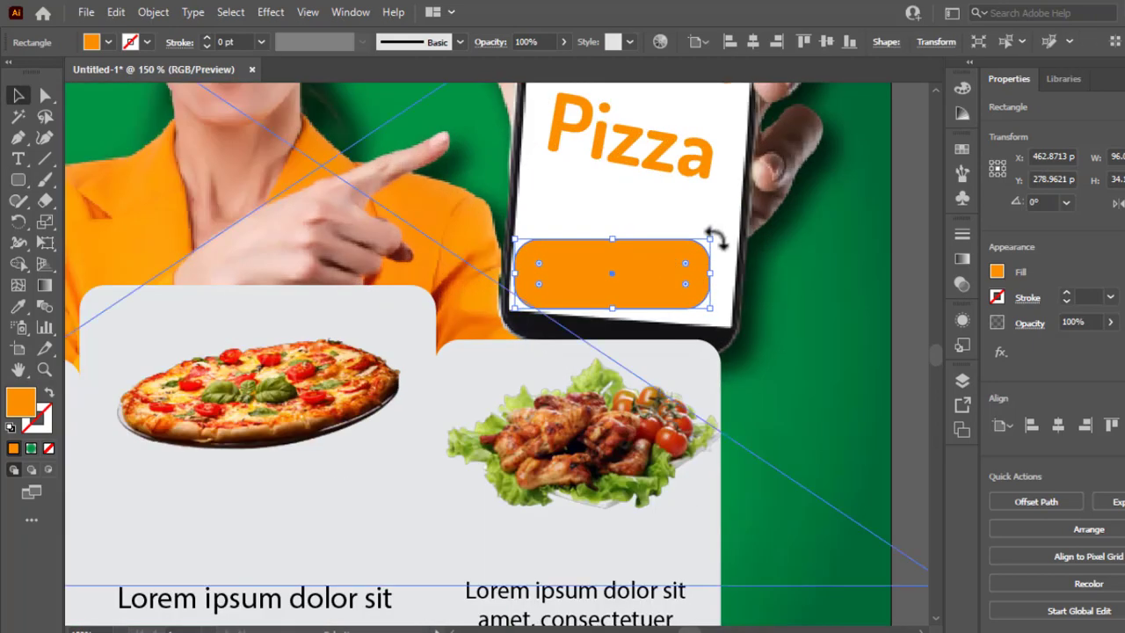
pyautogui.moveTo(716, 237); pyautogui.dragTo(718, 246)
pyautogui.click(675, 284)
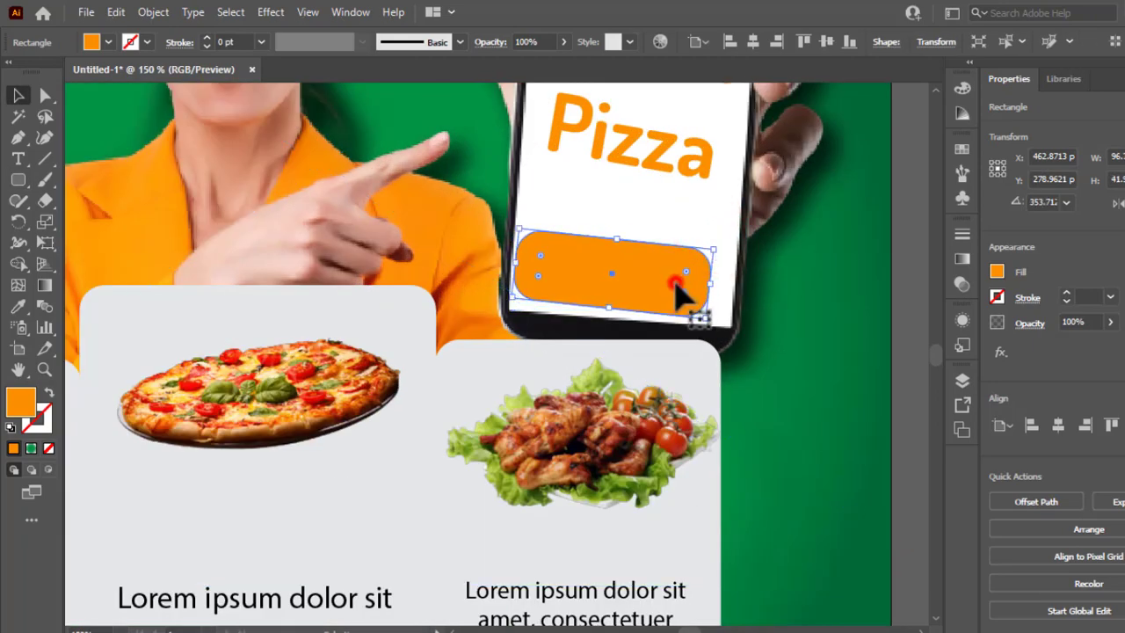
pyautogui.moveTo(676, 283); pyautogui.dragTo(713, 315)
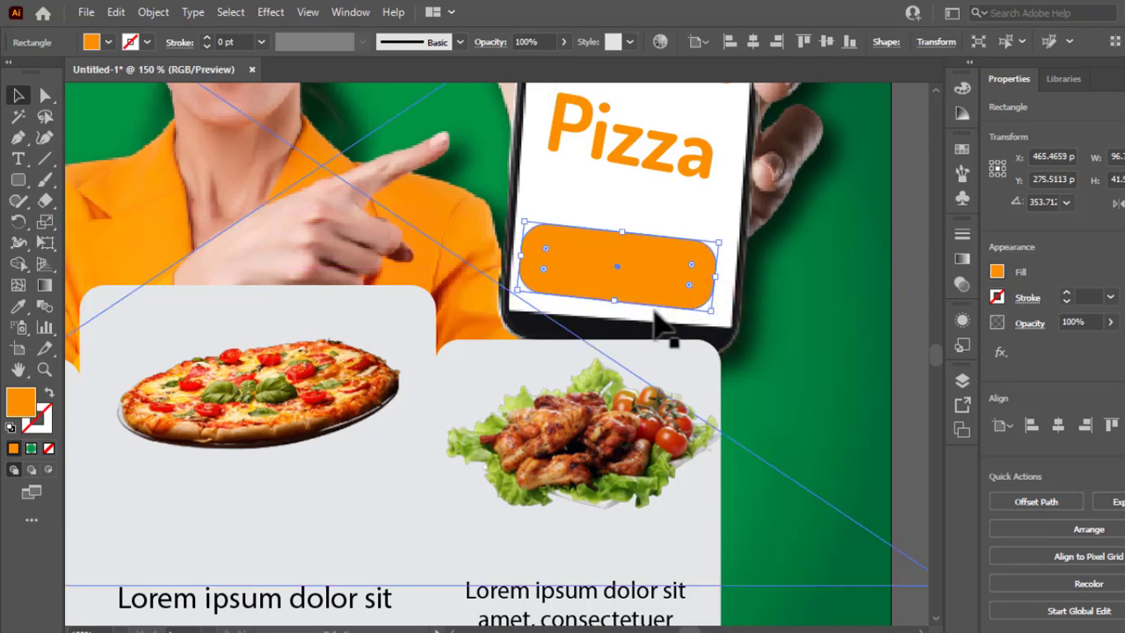
# - Duplicate the Online Pizza text over the orange rounded rectangle and replace the copy's wording with "ORDER NOW" on two lines
pyautogui.click(645, 160)
pyautogui.keyDown('alt'); pyautogui.moveTo(654, 165); pyautogui.dragTo(628, 288); pyautogui.keyUp('alt')
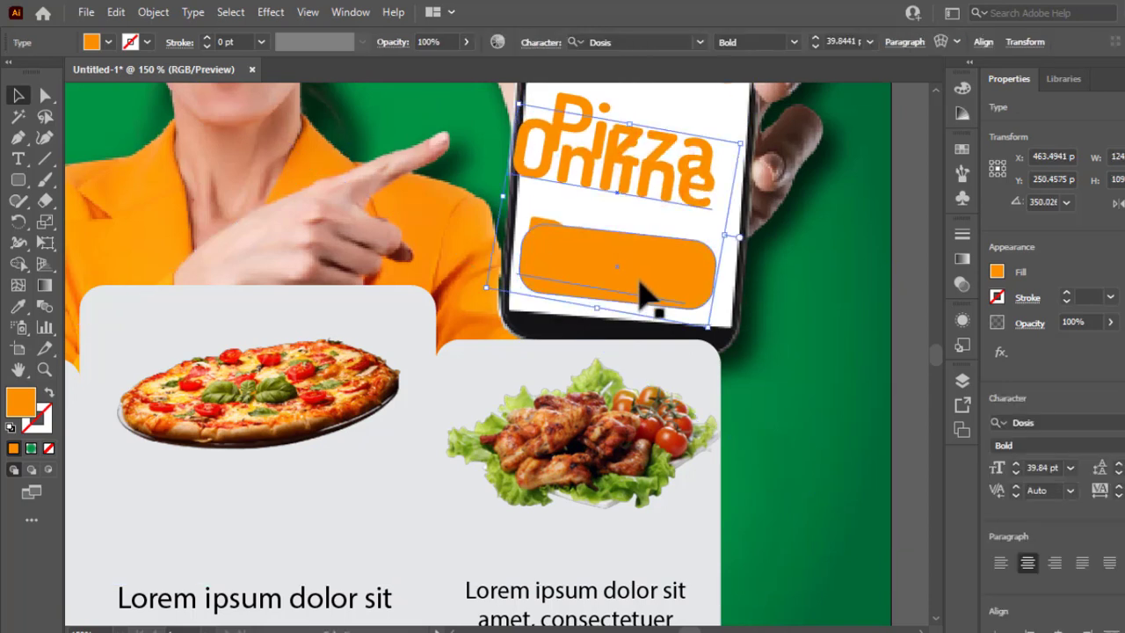
pyautogui.press('t')
pyautogui.click(559, 157)
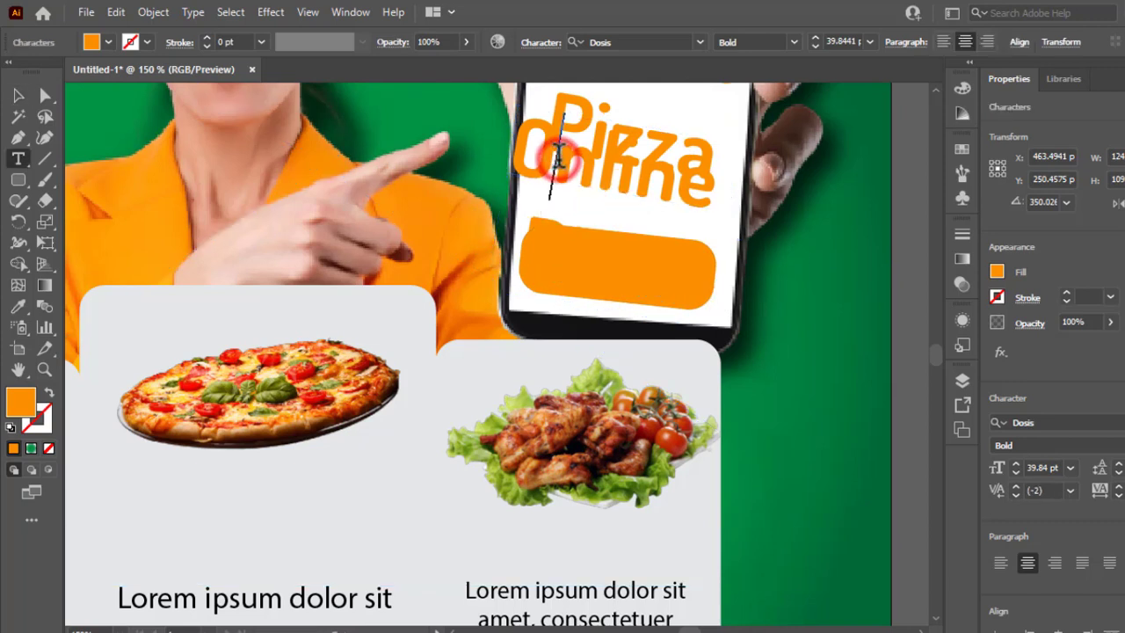
pyautogui.hotkey('ctrl', 'a')
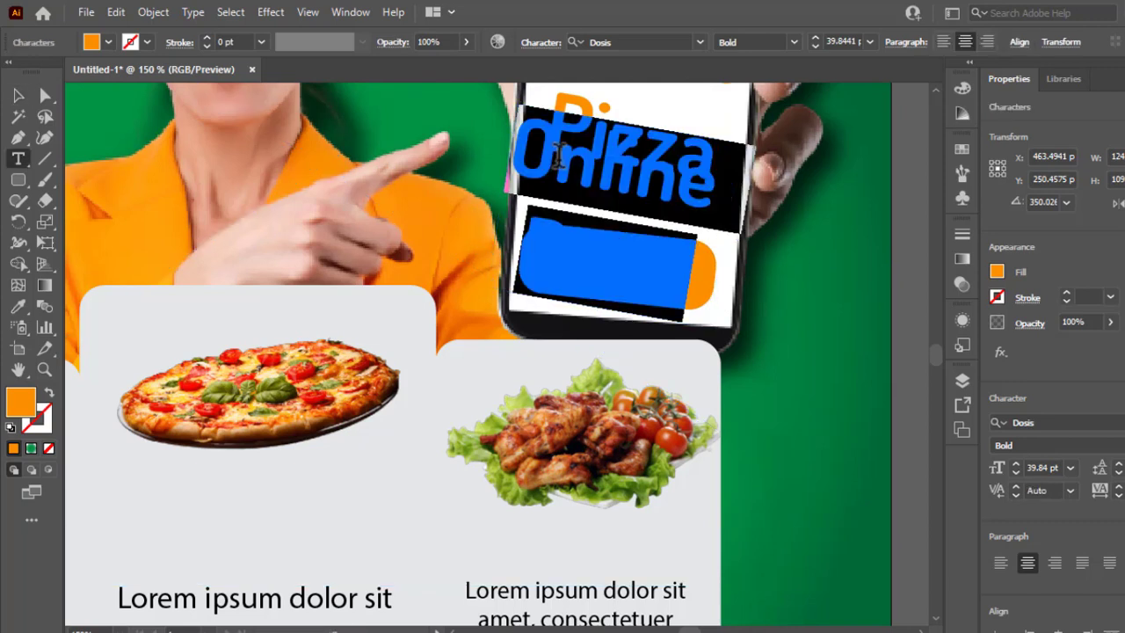
pyautogui.write('Or')
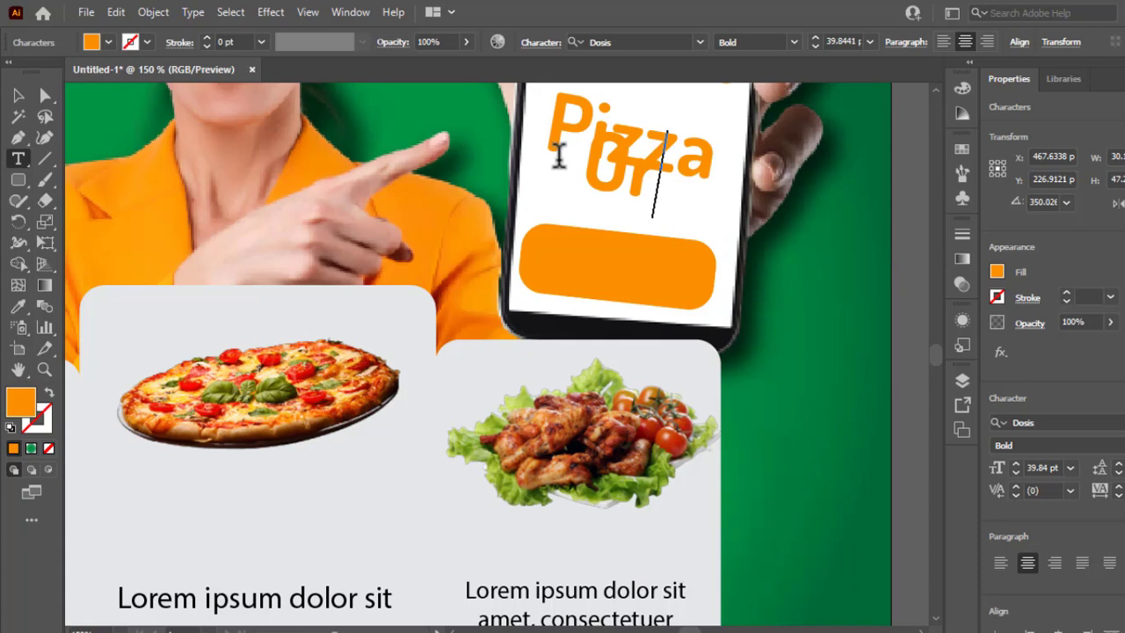
pyautogui.press('BackSpace')
pyautogui.write('RD')
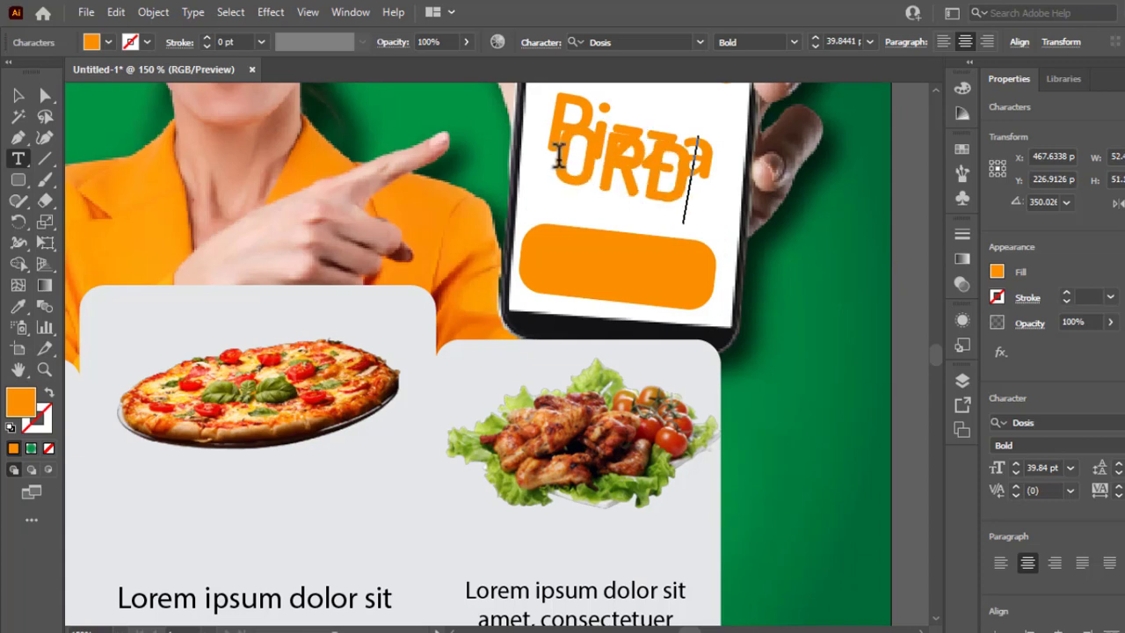
pyautogui.write('ERNO')
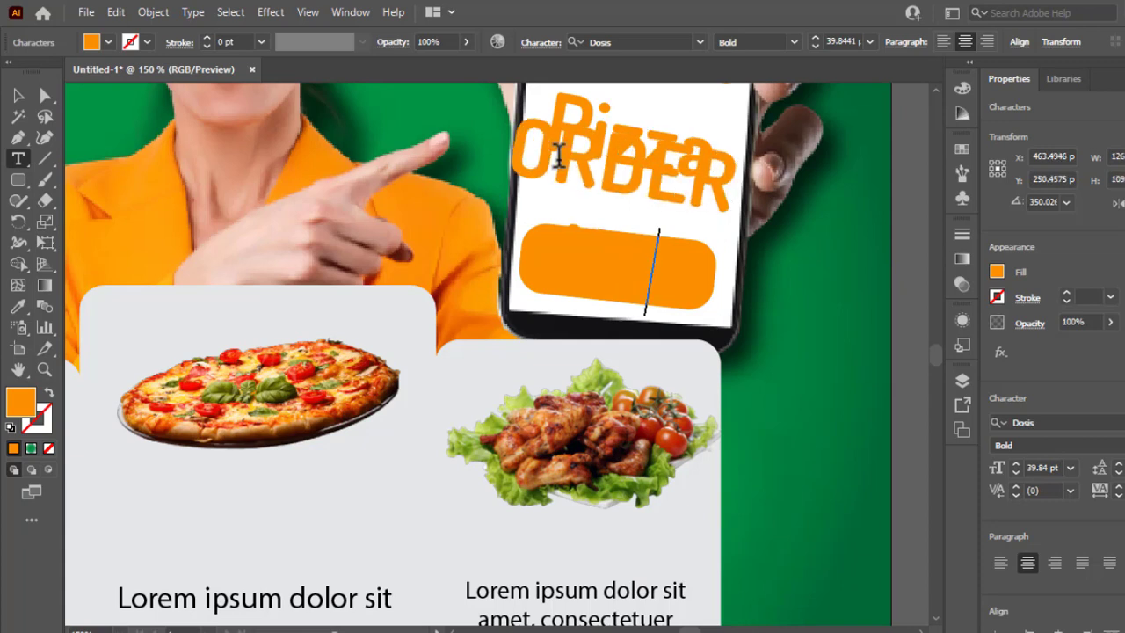
pyautogui.write('W')
pyautogui.hotkey('ctrl', 'a')
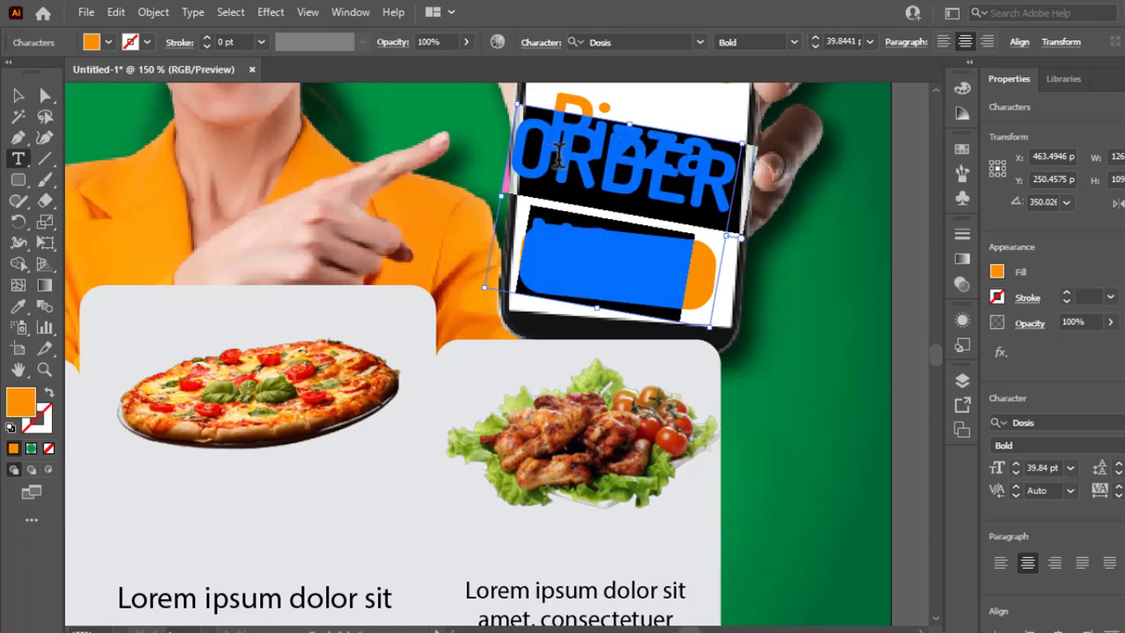
pyautogui.click(18, 95)
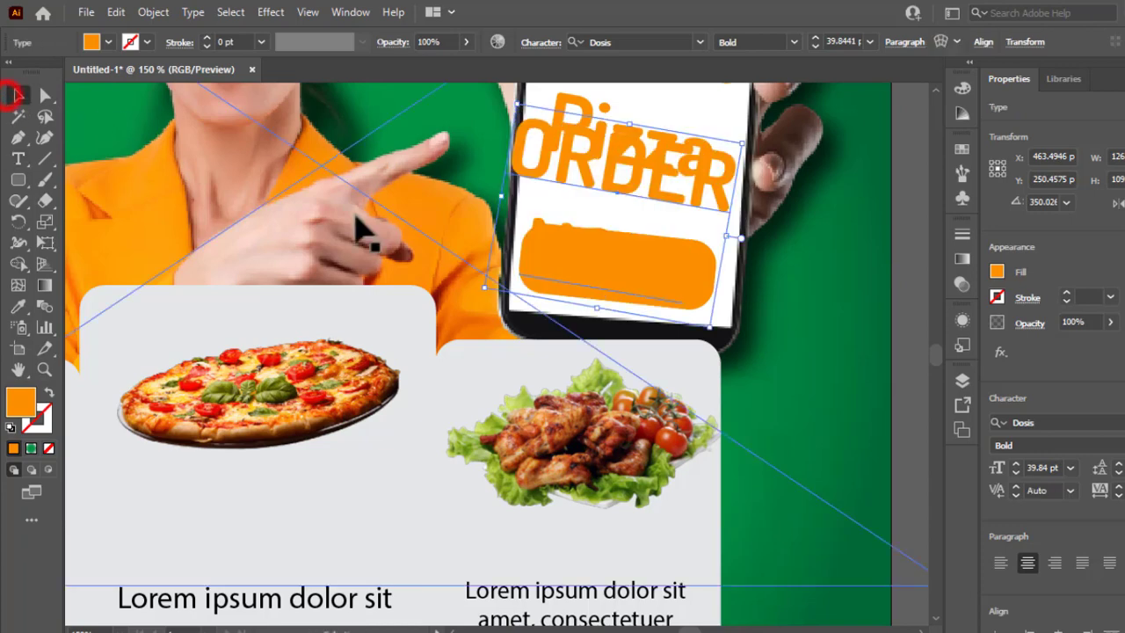
# - Scale the ORDER NOW text down to about 17.12 pt and bring it to the front over the orange rounded rectangle
pyautogui.click(710, 330)
pyautogui.moveTo(709, 329); pyautogui.dragTo(632, 255)
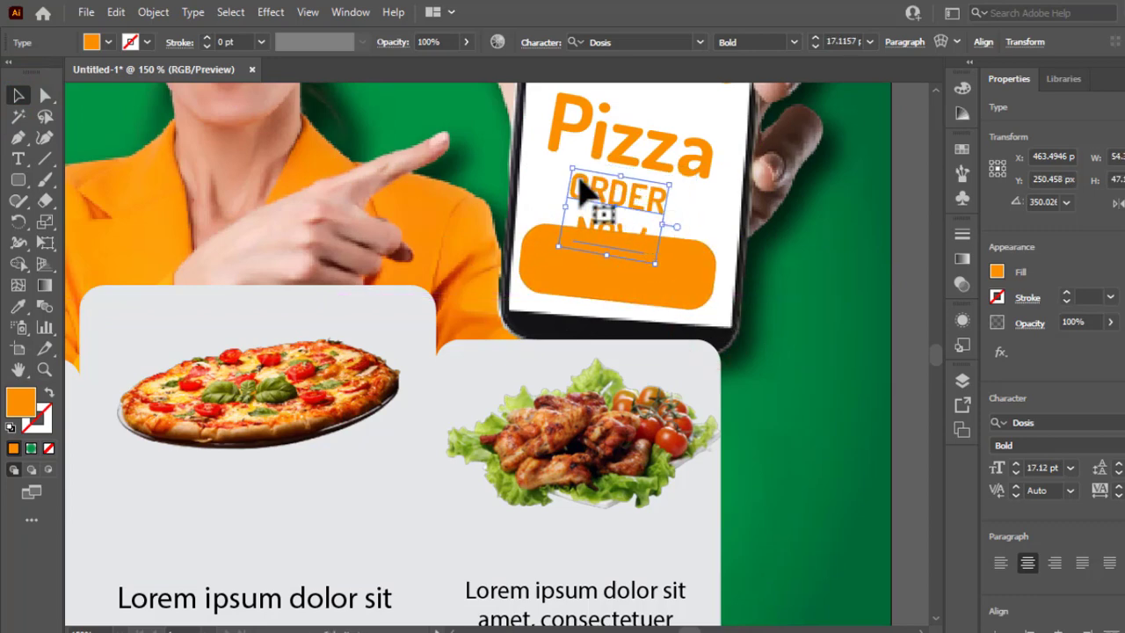
pyautogui.moveTo(610, 194); pyautogui.dragTo(610, 234)
pyautogui.rightClick(610, 234)
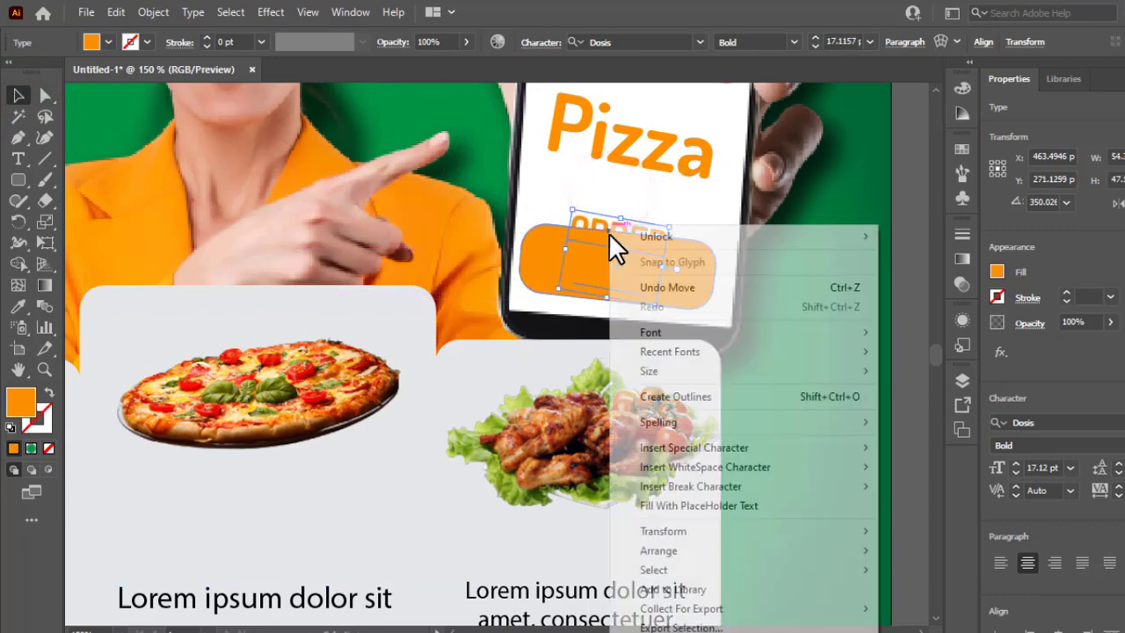
pyautogui.moveTo(689, 546)
pyautogui.click(895, 551)
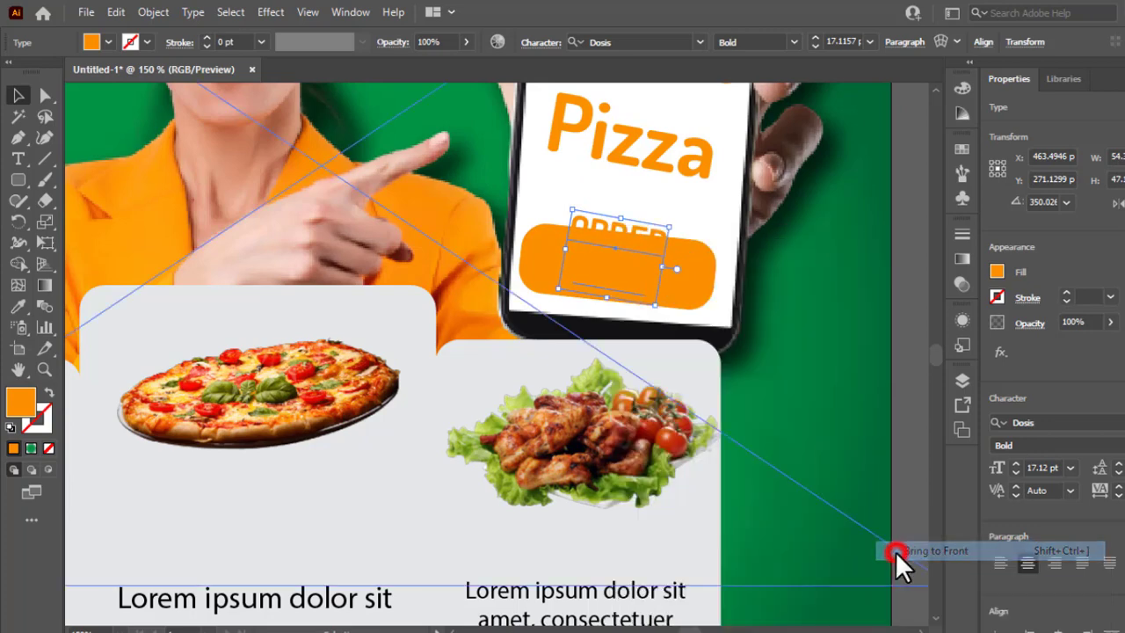
# - Fill the ORDER NOW text with white and fit it inside the orange rounded rectangle at about 13.92 pt
pyautogui.click(108, 42)
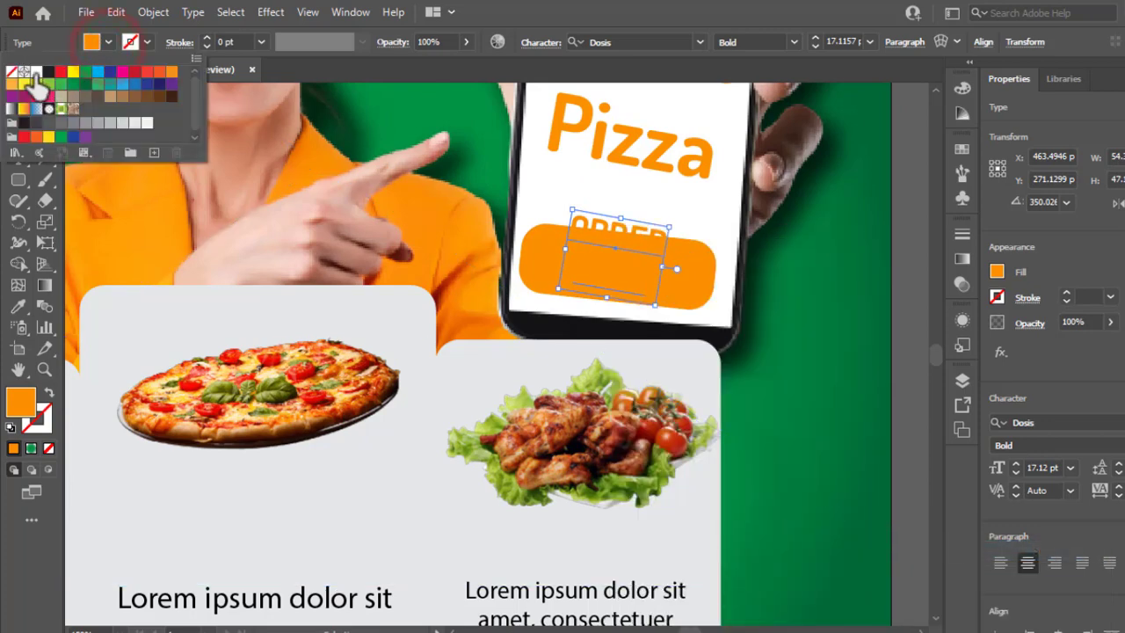
pyautogui.click(36, 71)
pyautogui.click(632, 256)
pyautogui.moveTo(632, 256); pyautogui.dragTo(646, 303)
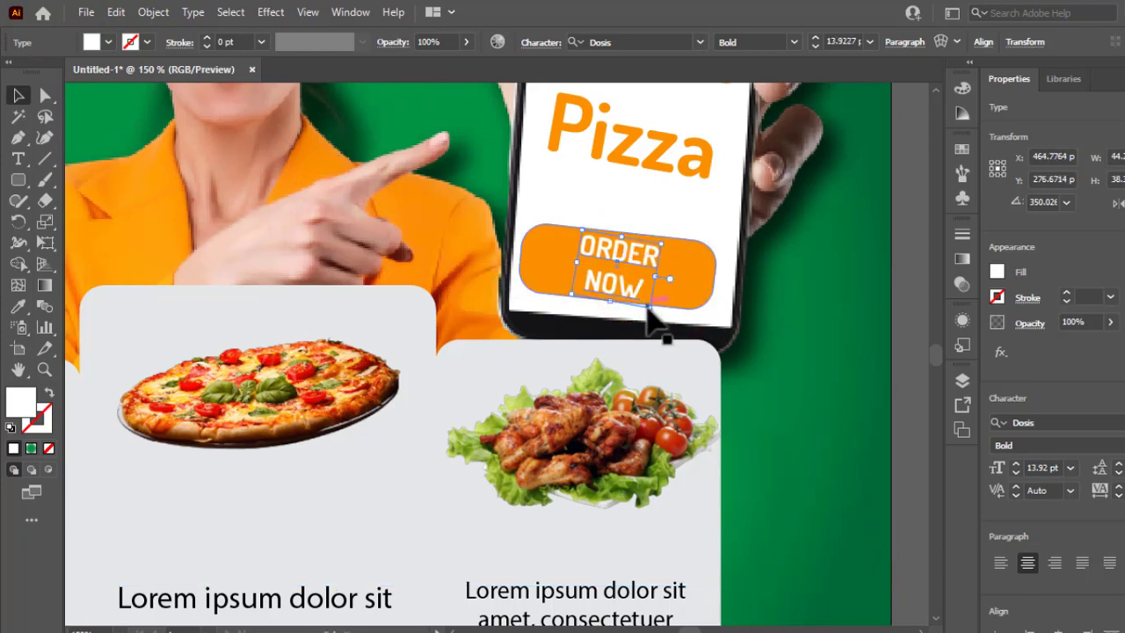
pyautogui.click(817, 320)
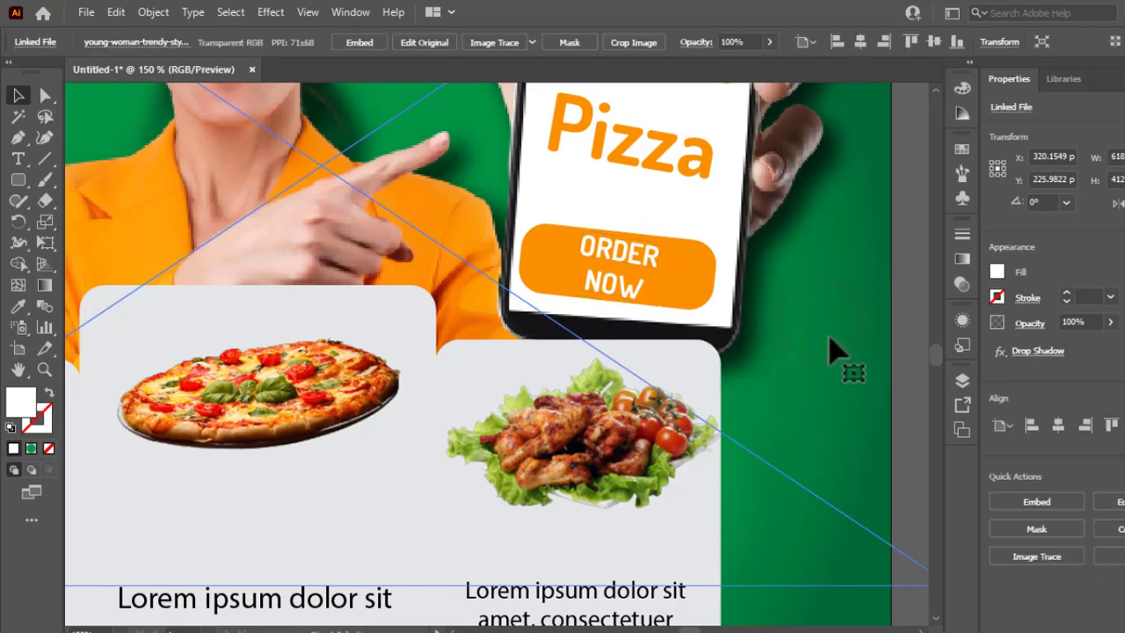
pyautogui.hotkey('ctrl', '0')
pyautogui.click(870, 237)
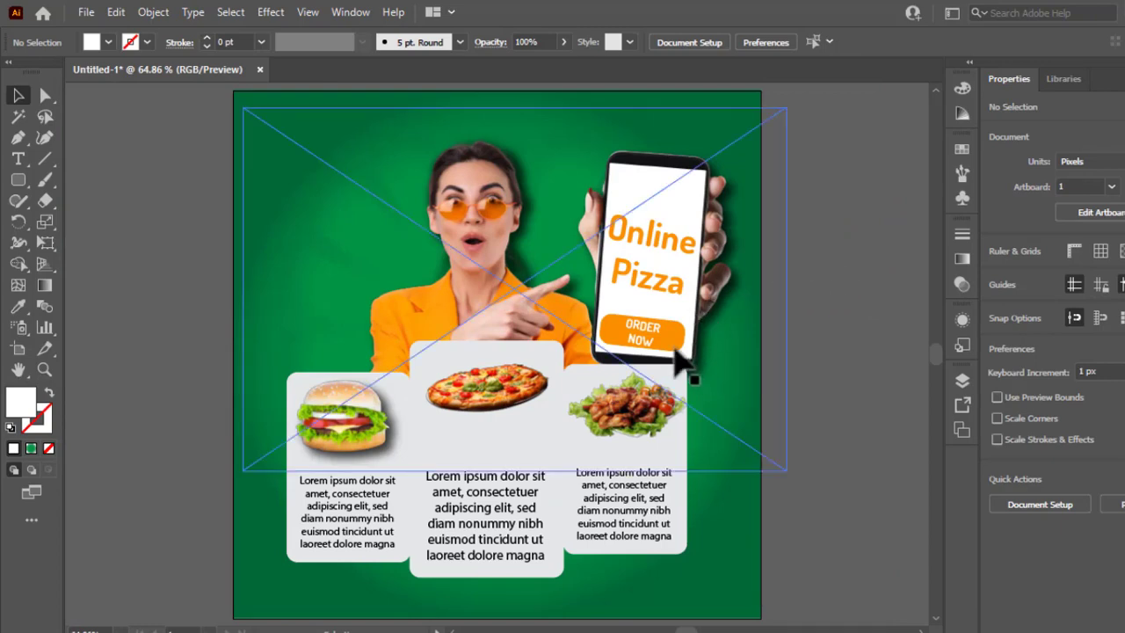
# - Draw a white square-cornered rectangle about 683 by 106 px across the poster's bottom, starting at the lower edge of the side cards
pyautogui.scroll(4, 672, 359)
pyautogui.scroll(-3, 671, 352)
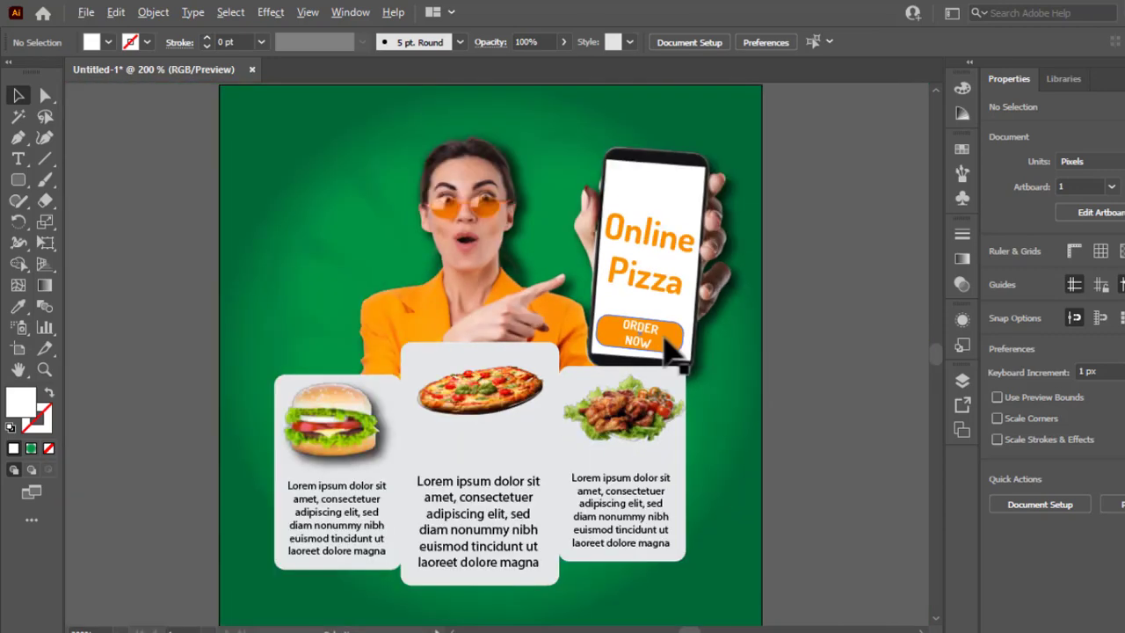
pyautogui.scroll(-1, 666, 338)
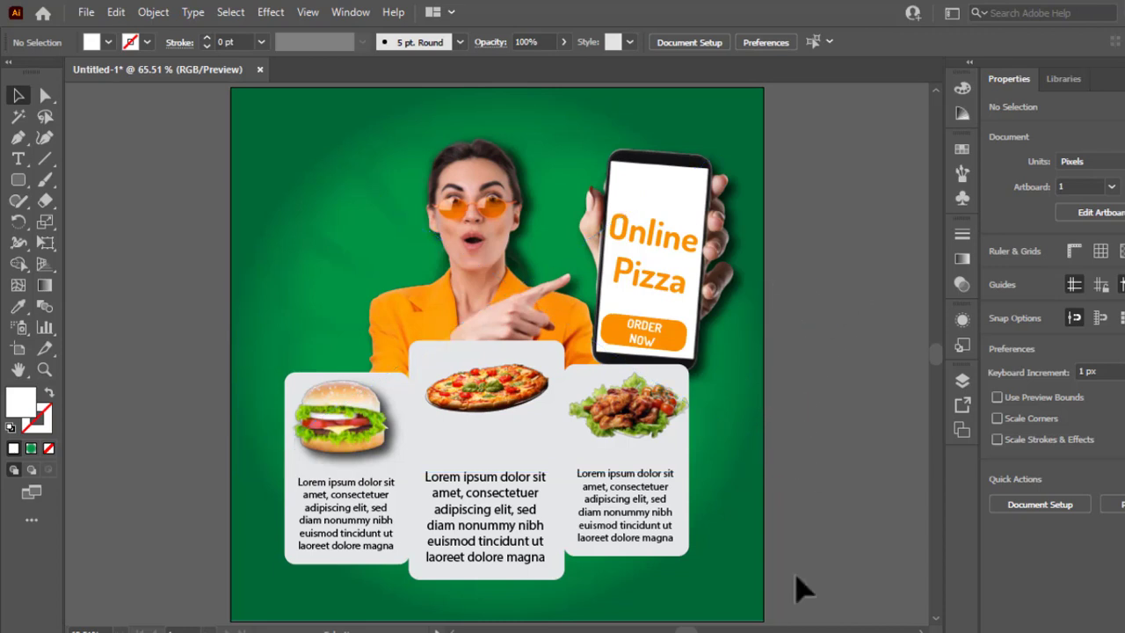
pyautogui.scroll(-1, 141, 364)
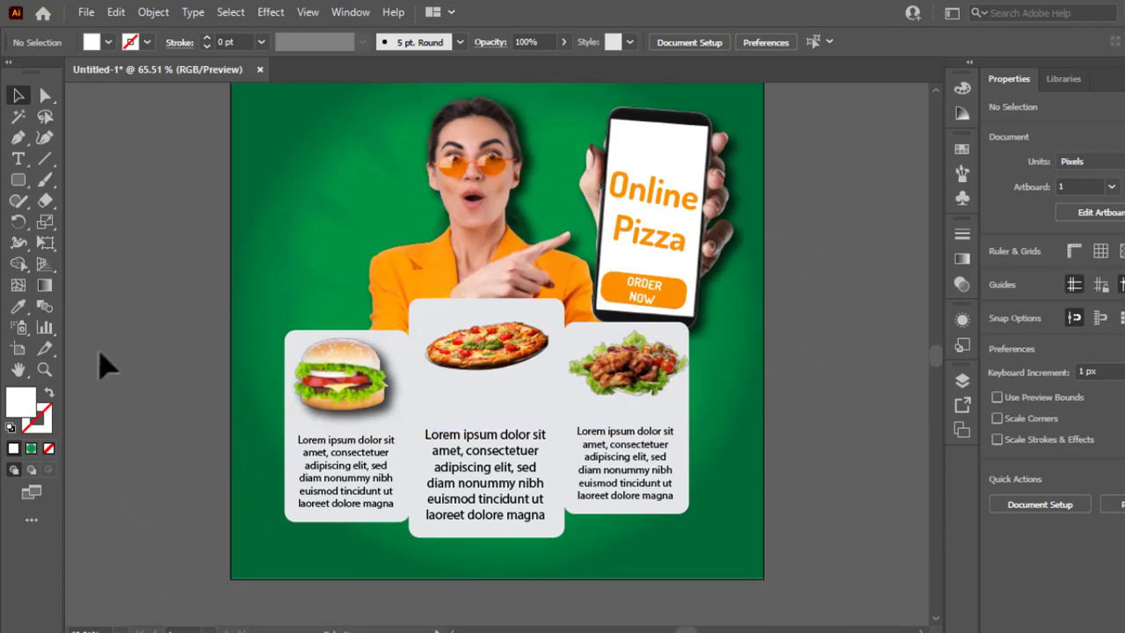
pyautogui.click(18, 179)
pyautogui.moveTo(20, 180); pyautogui.dragTo(83, 181)
pyautogui.moveTo(182, 519); pyautogui.dragTo(788, 612)
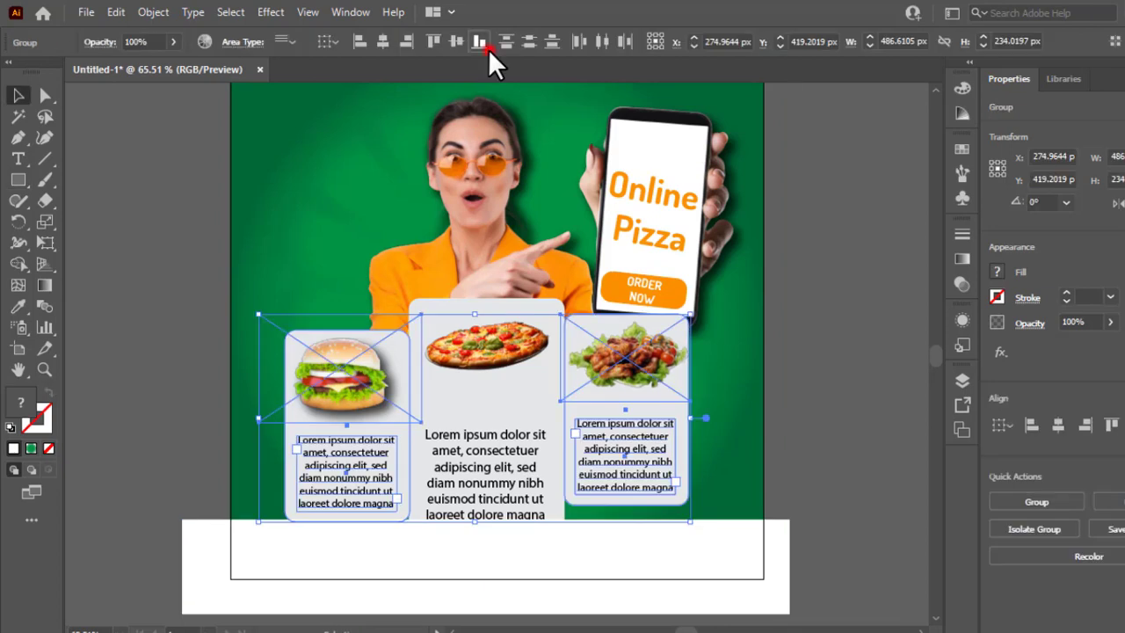
# - Align the burger card and the chicken card along their bottom edges
pyautogui.click(487, 48)
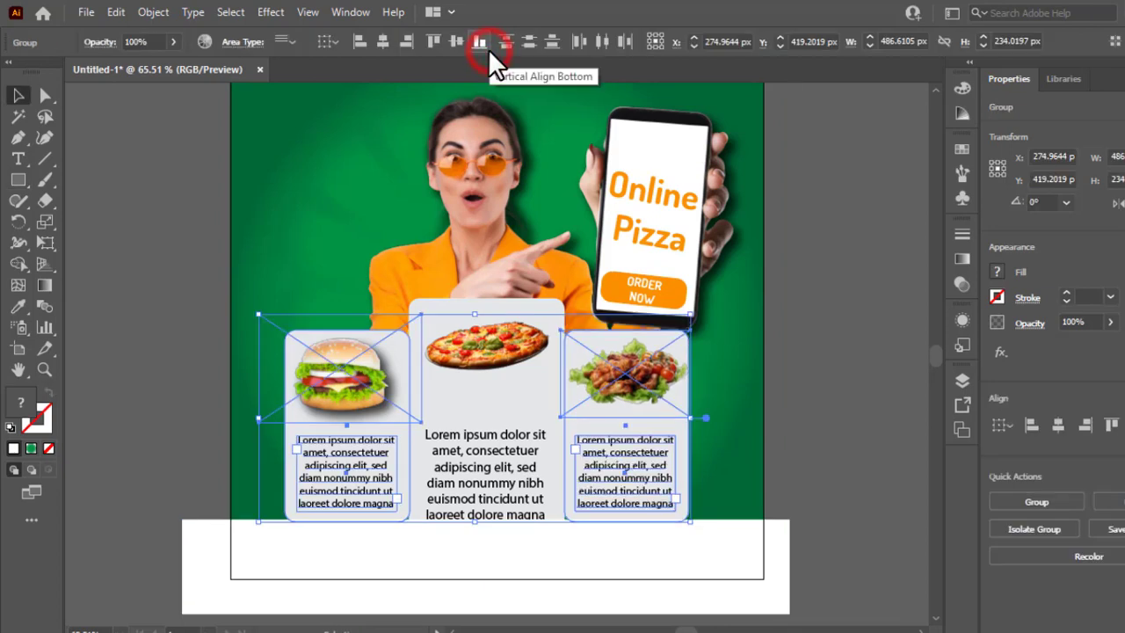
pyautogui.click(850, 340)
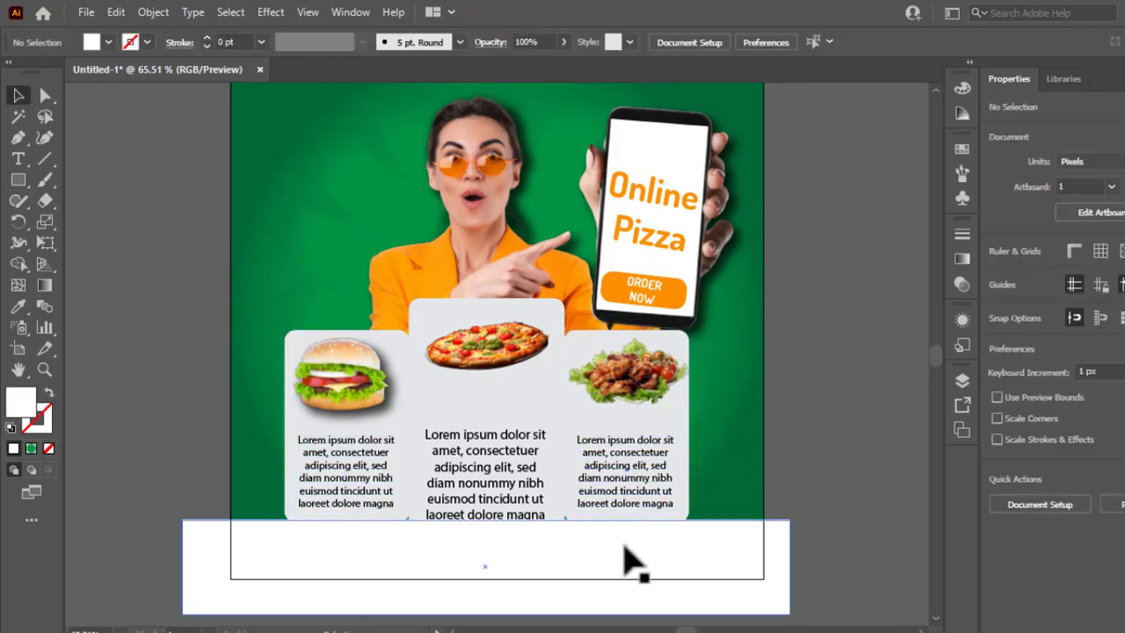
# - Try to change the fill color of the white rectangle across the poster's bottom using a preset swatch
pyautogui.click(546, 576)
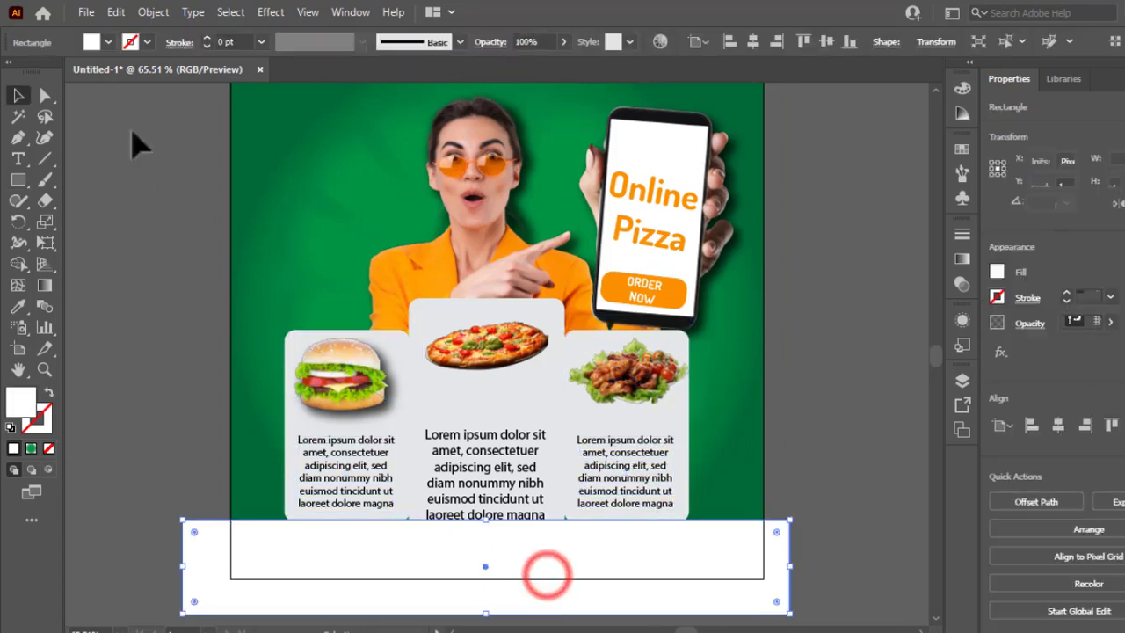
pyautogui.click(108, 42)
pyautogui.click(96, 83)
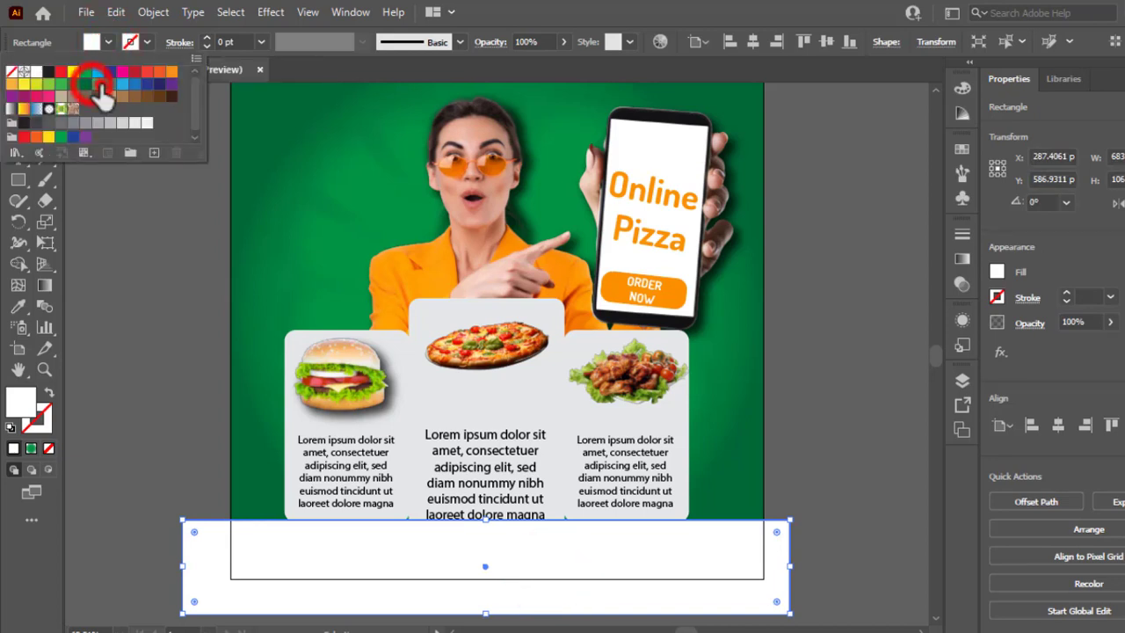
pyautogui.click(190, 423)
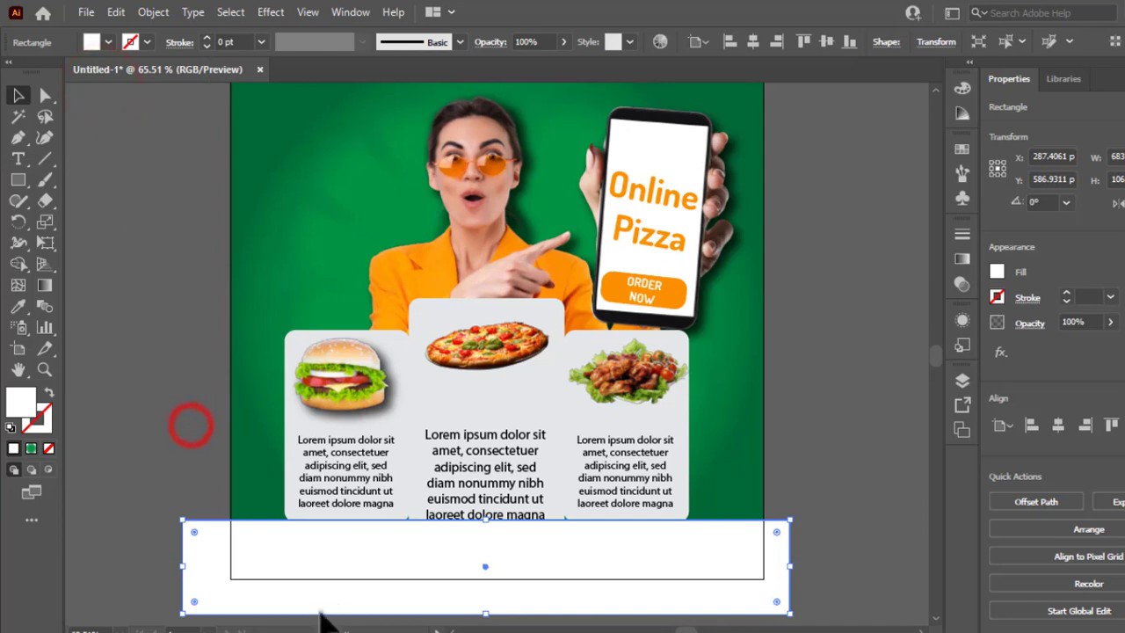
# - Fill the white rectangle across the poster's bottom with the preset medium green swatch
pyautogui.click(278, 604)
pyautogui.click(107, 42)
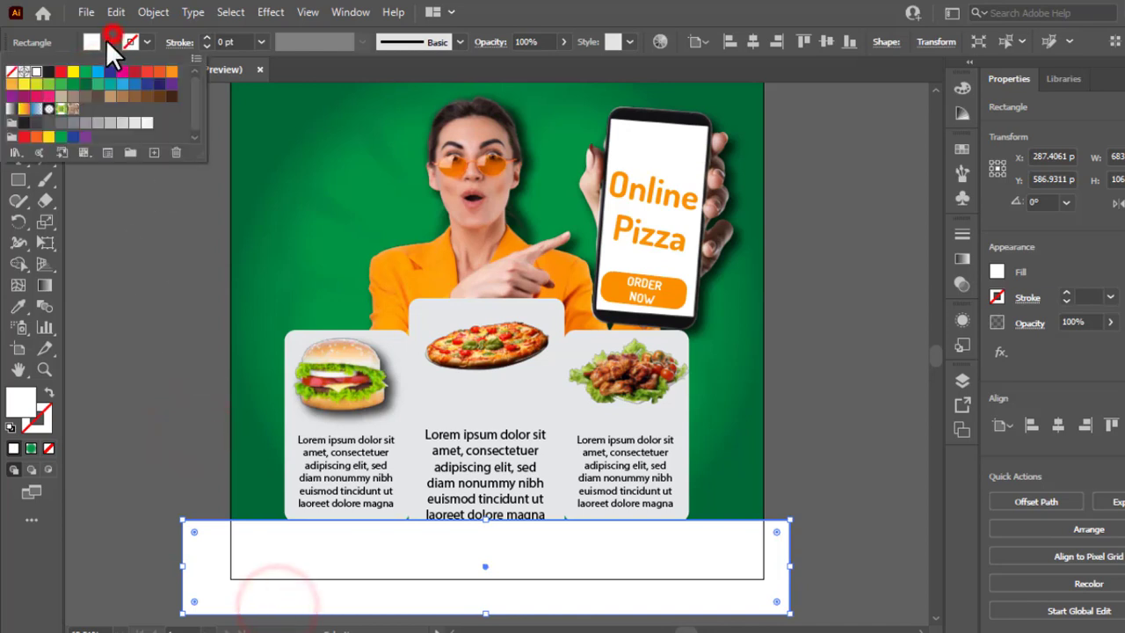
pyautogui.click(97, 83)
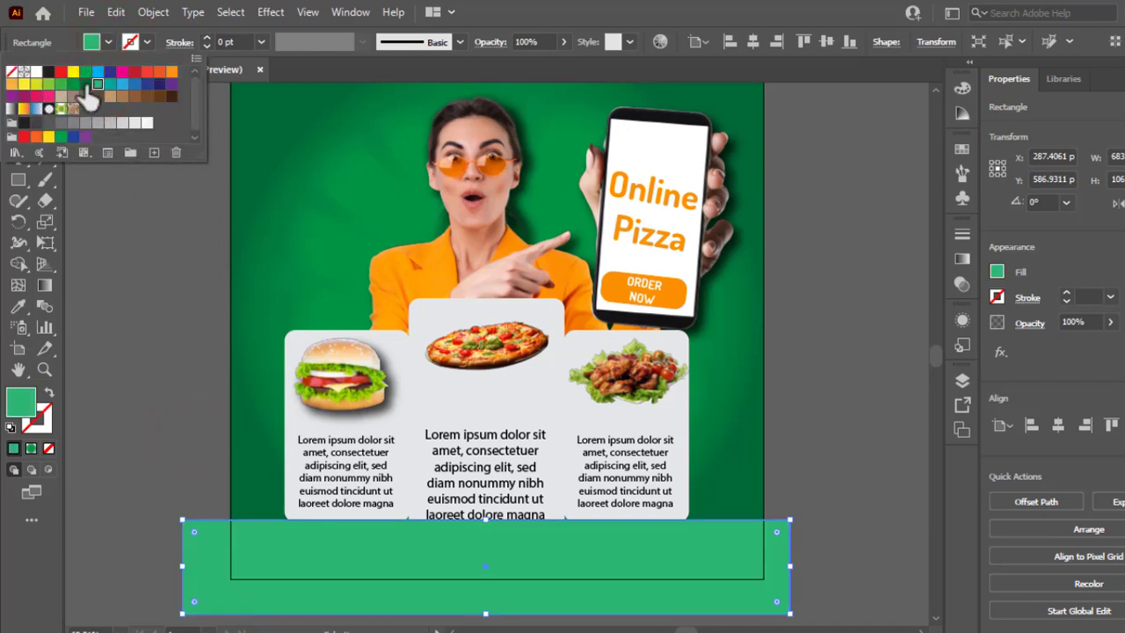
pyautogui.doubleClick(85, 85)
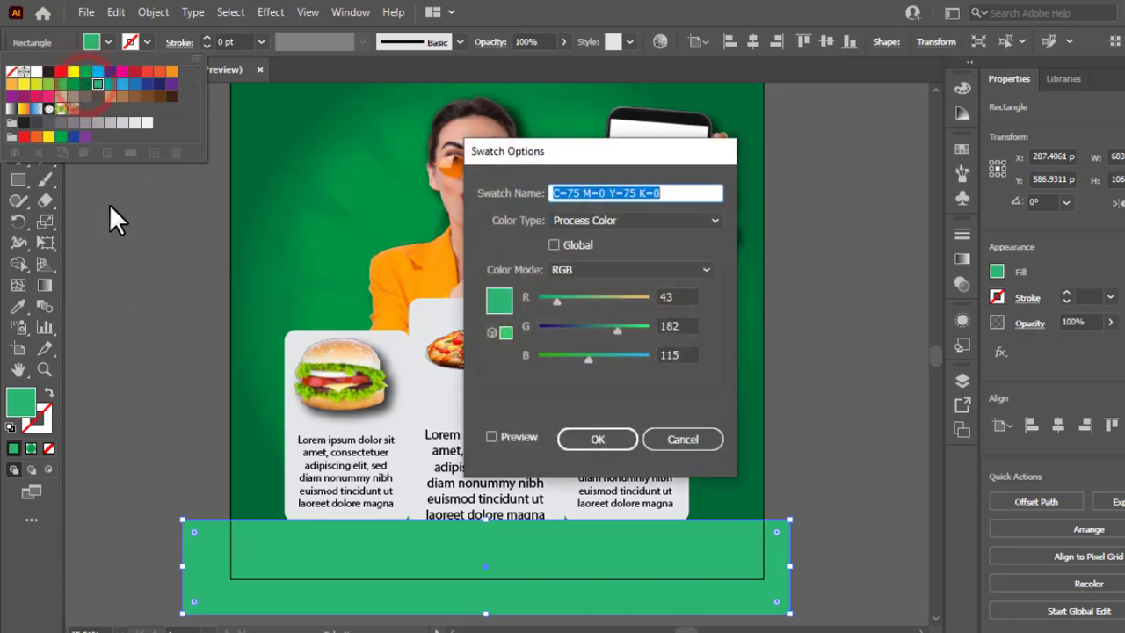
pyautogui.click(684, 438)
pyautogui.click(85, 84)
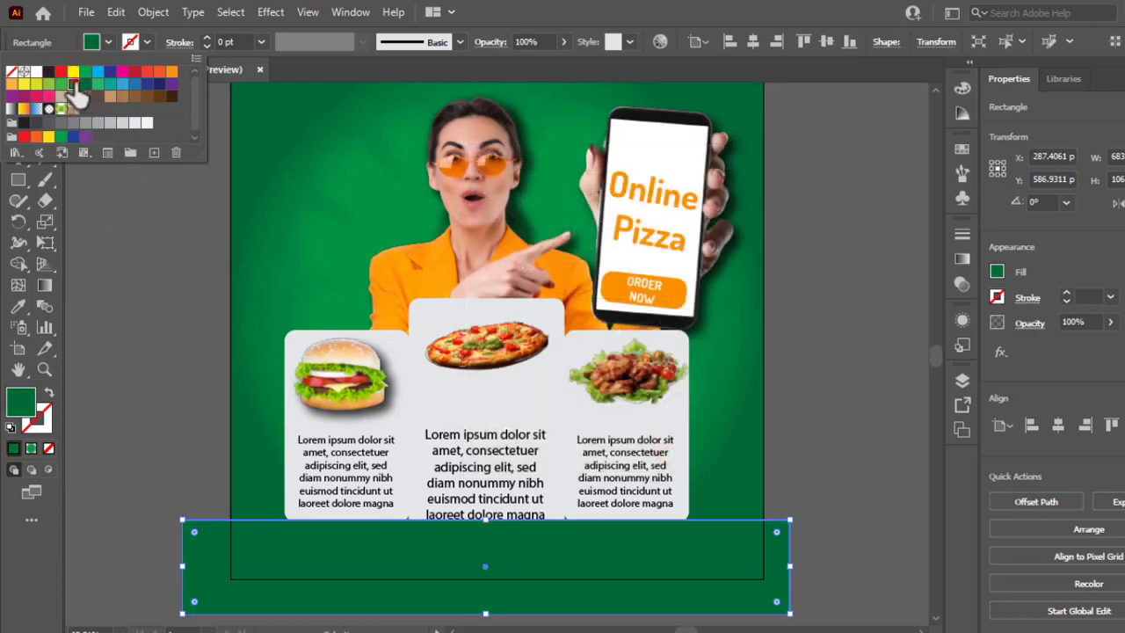
pyautogui.click(74, 86)
pyautogui.click(88, 209)
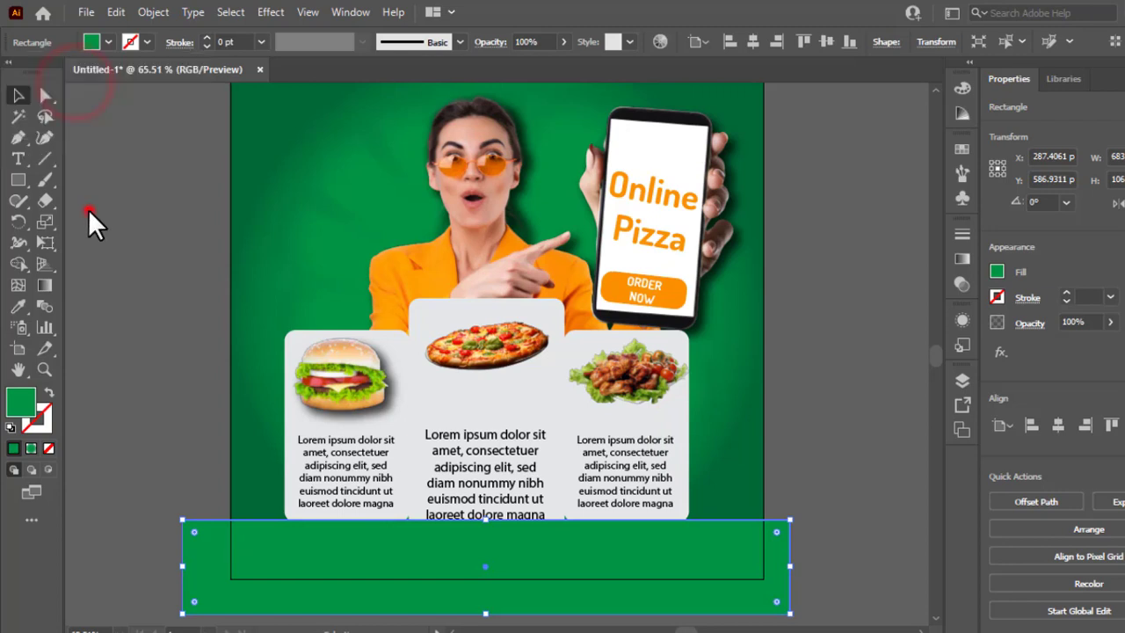
# - Give the green bottom rectangle a 10 pt stroke and center it horizontally on the artboard
pyautogui.click(227, 41)
pyautogui.write('10')
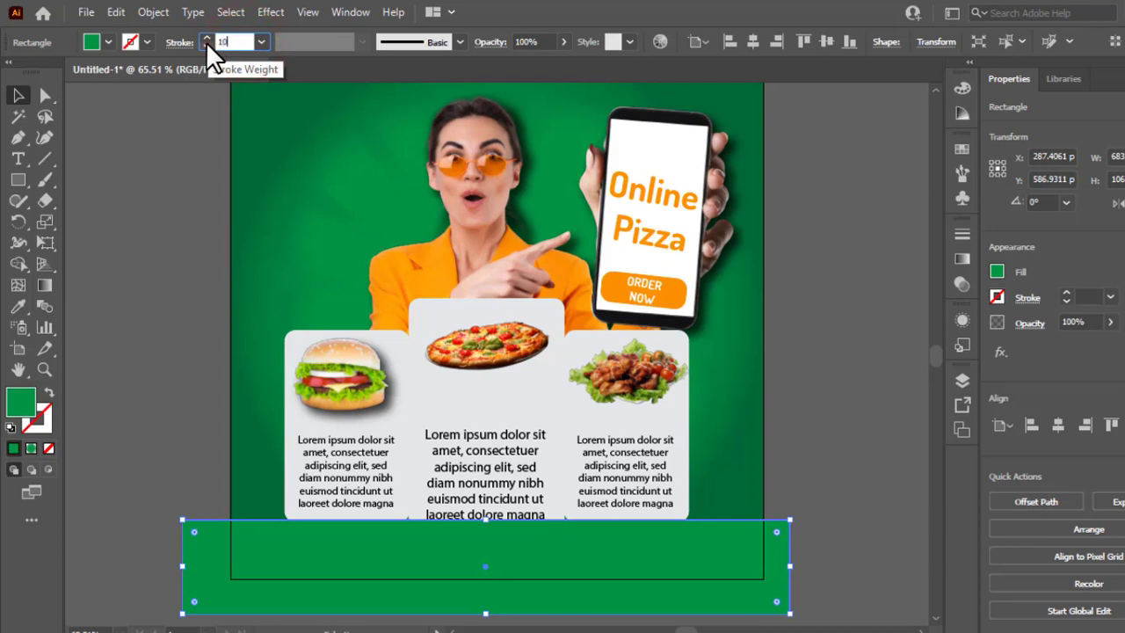
pyautogui.press('Return')
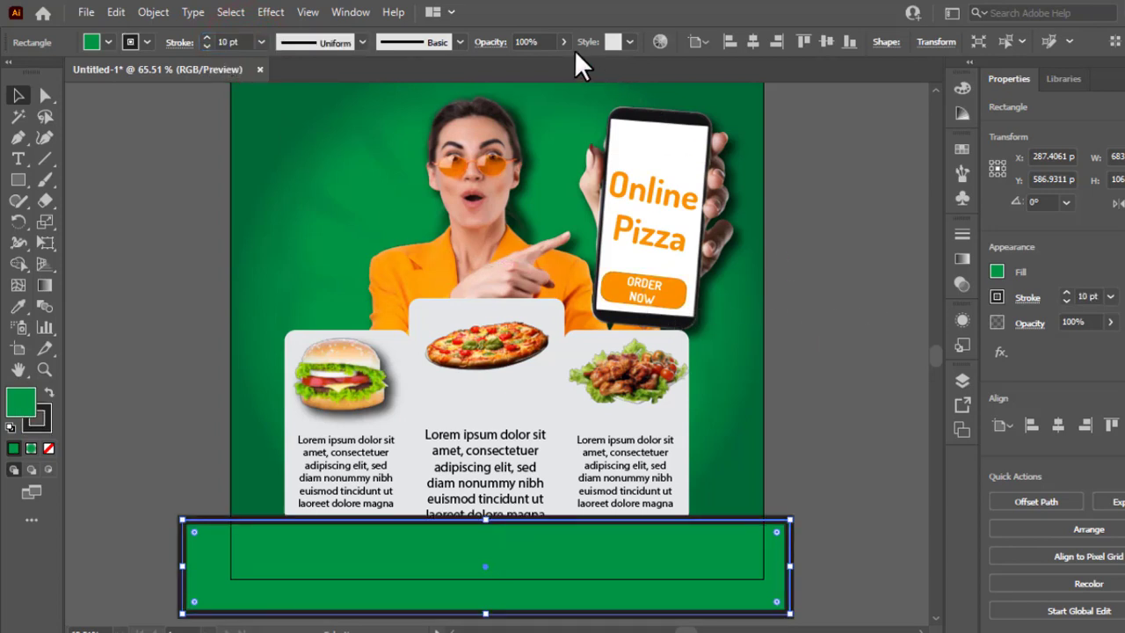
pyautogui.click(753, 42)
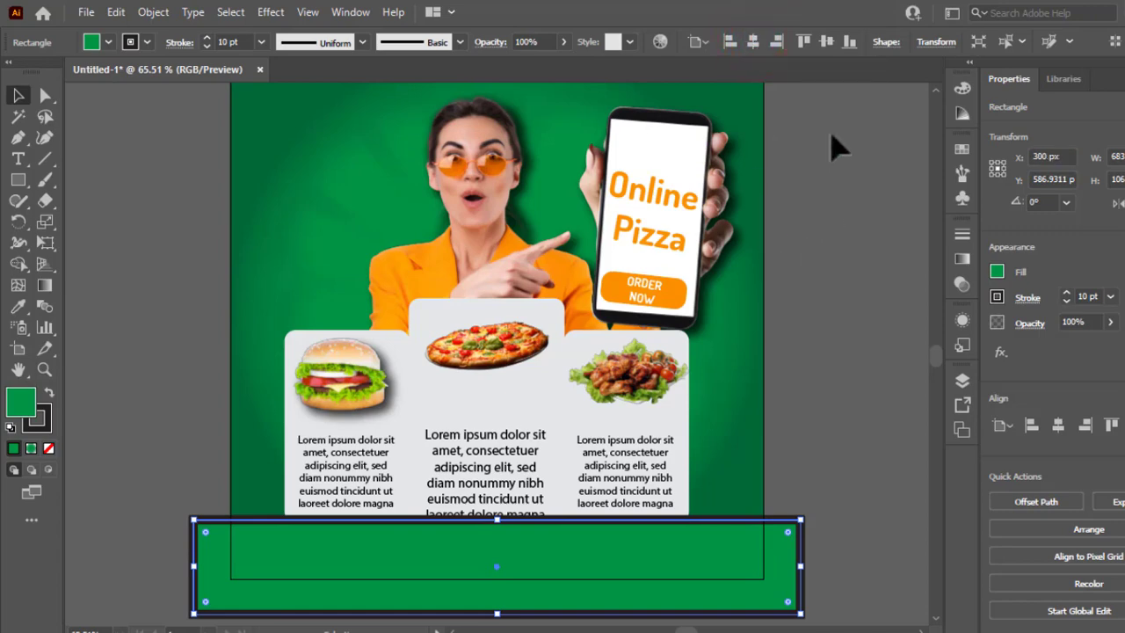
# - Apply a Zig Zag effect to the bottom rectangle with 10 px absolute size, 5 ridges per segment and smooth points
pyautogui.click(274, 11)
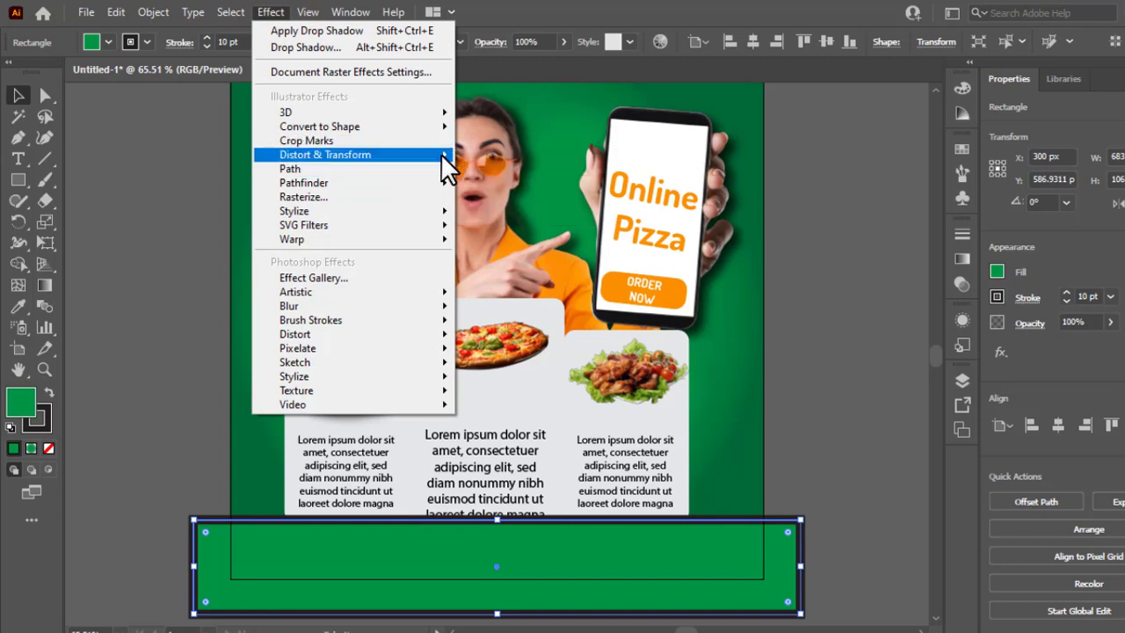
pyautogui.moveTo(440, 153)
pyautogui.click(518, 270)
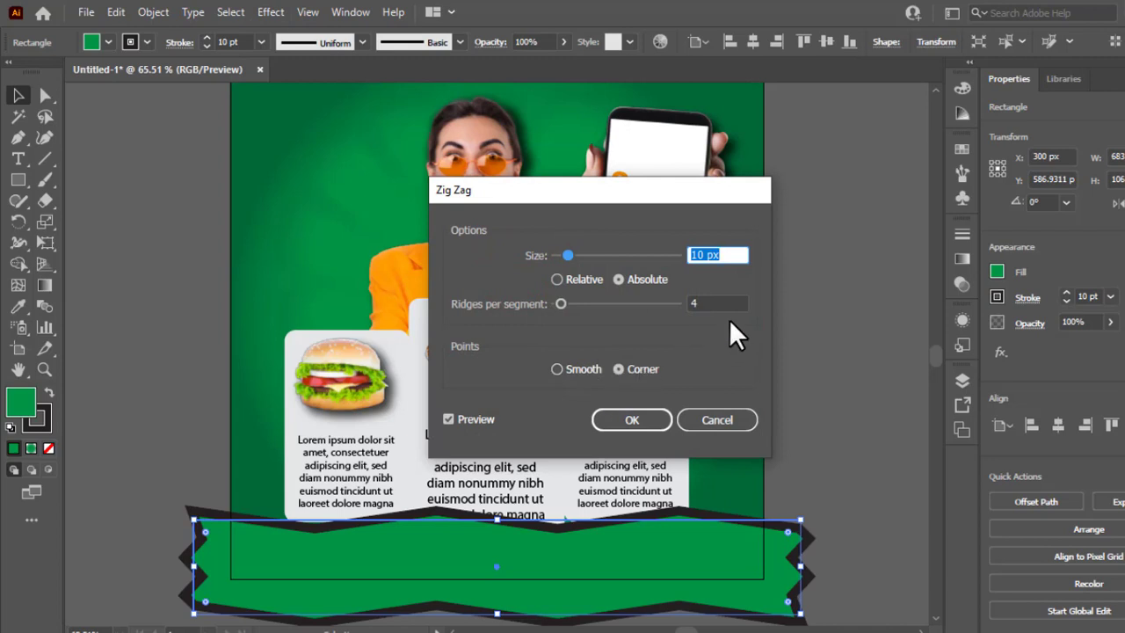
pyautogui.moveTo(718, 302); pyautogui.dragTo(692, 303)
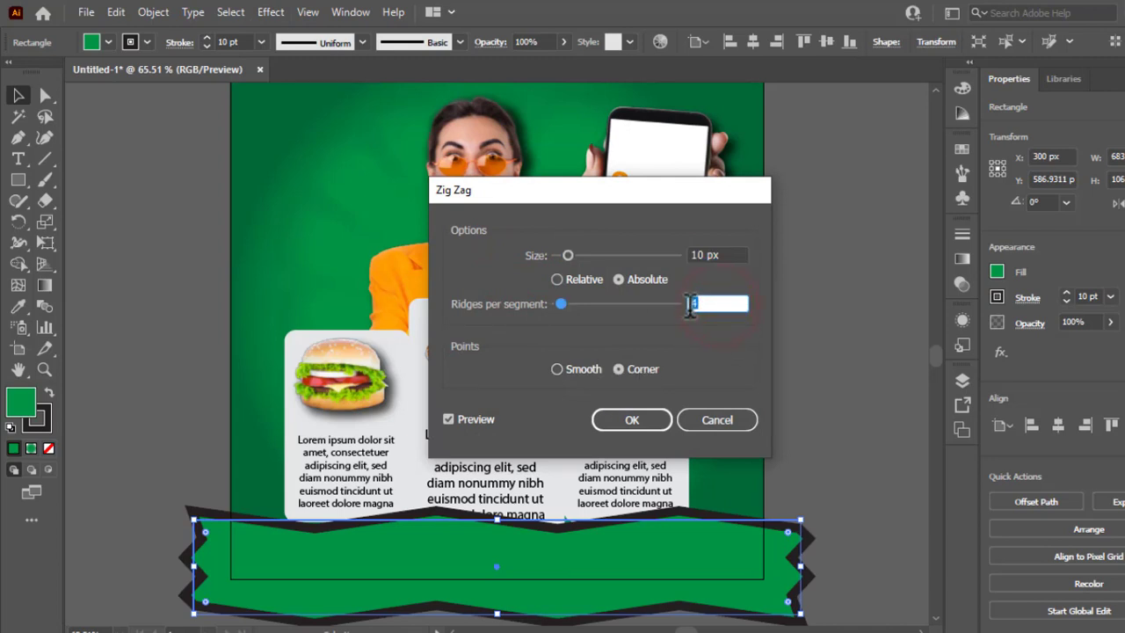
pyautogui.write('5')
pyautogui.click(593, 371)
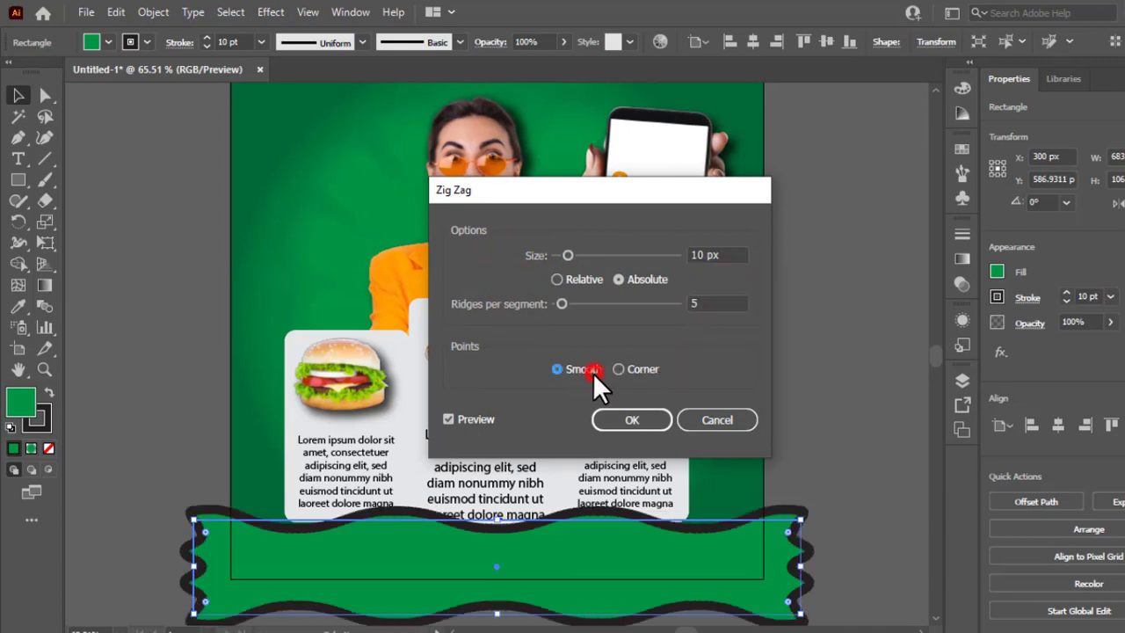
pyautogui.click(638, 419)
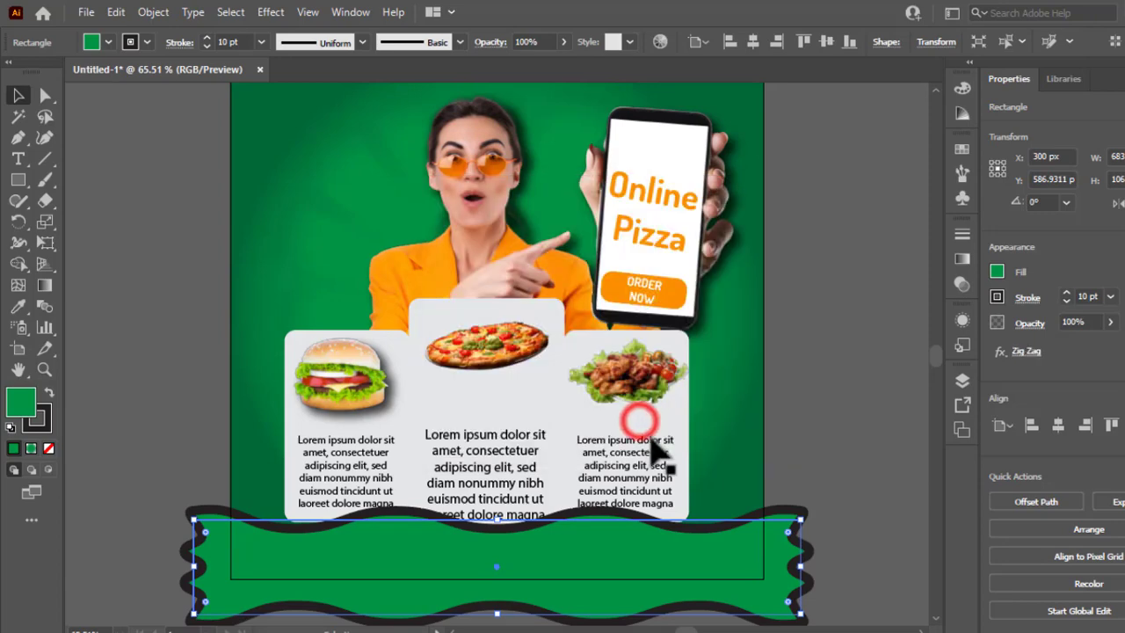
# - Set the wavy band's stroke color to dark orange C16705 and lower the band about 15 px
pyautogui.click(140, 42)
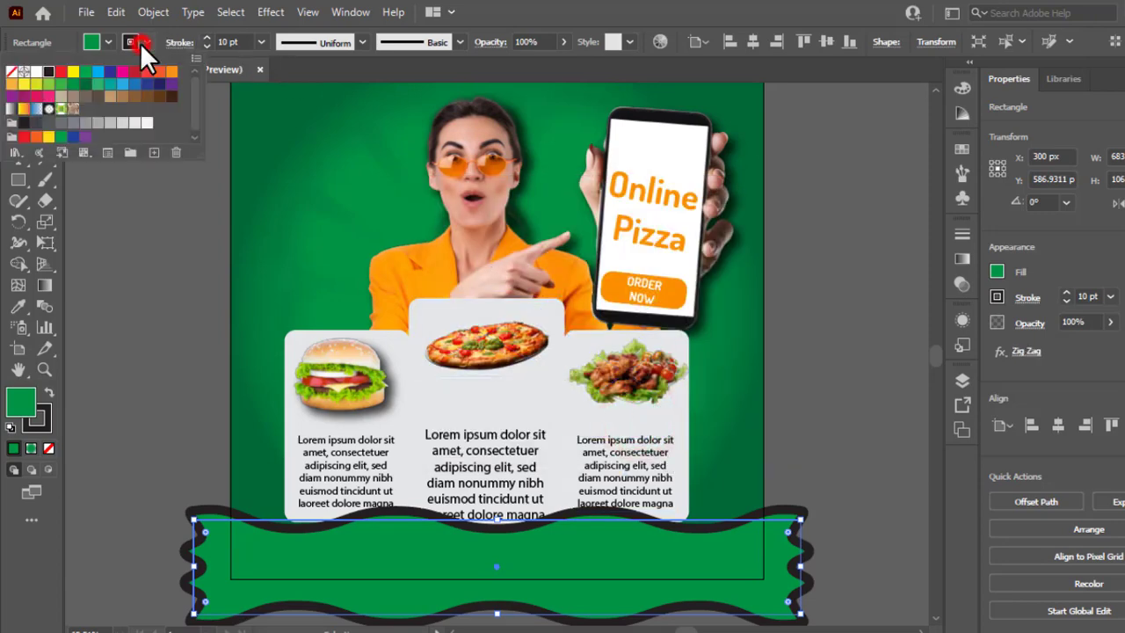
pyautogui.click(36, 71)
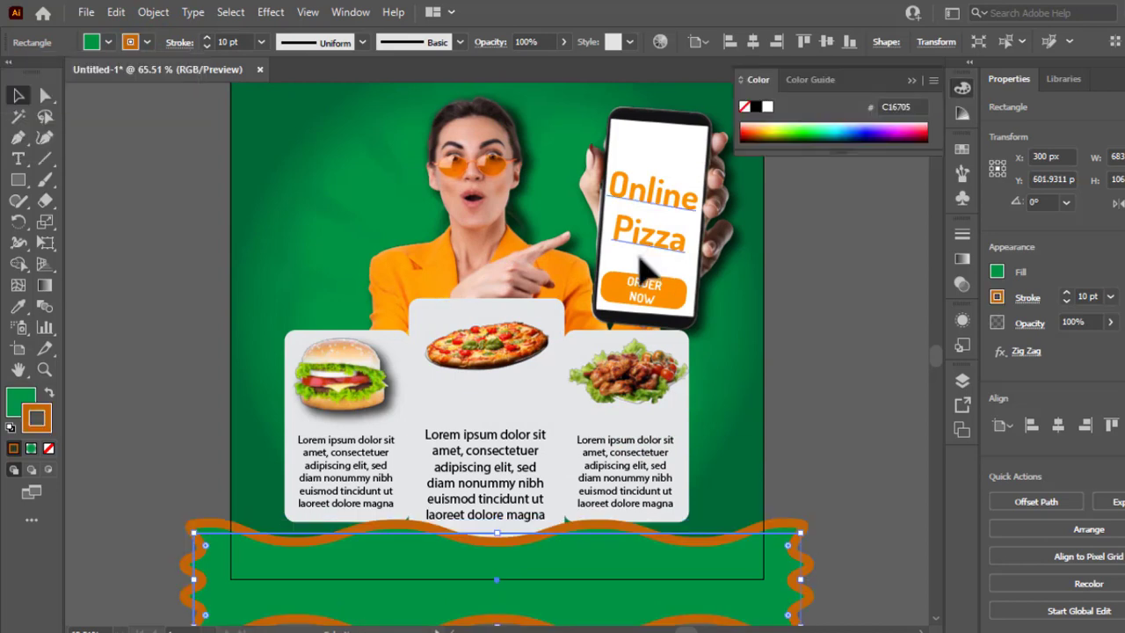
# - Add the text FRESH FOOD HOME DELIVERY on the wavy band in 12 pt Dosis Bold
pyautogui.press('t')
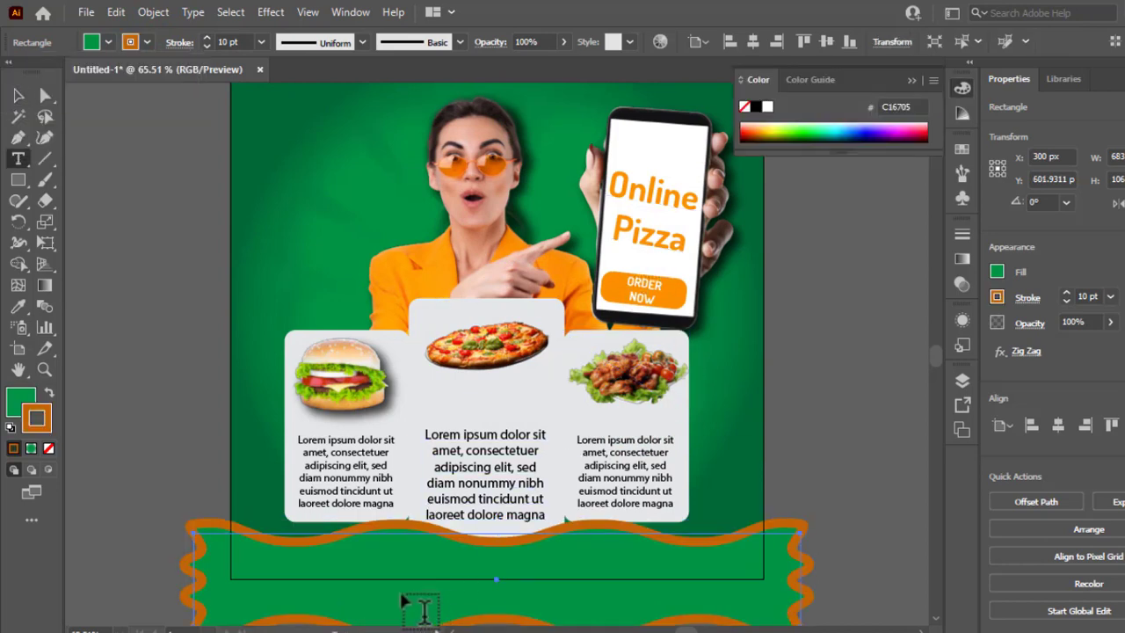
pyautogui.click(400, 549)
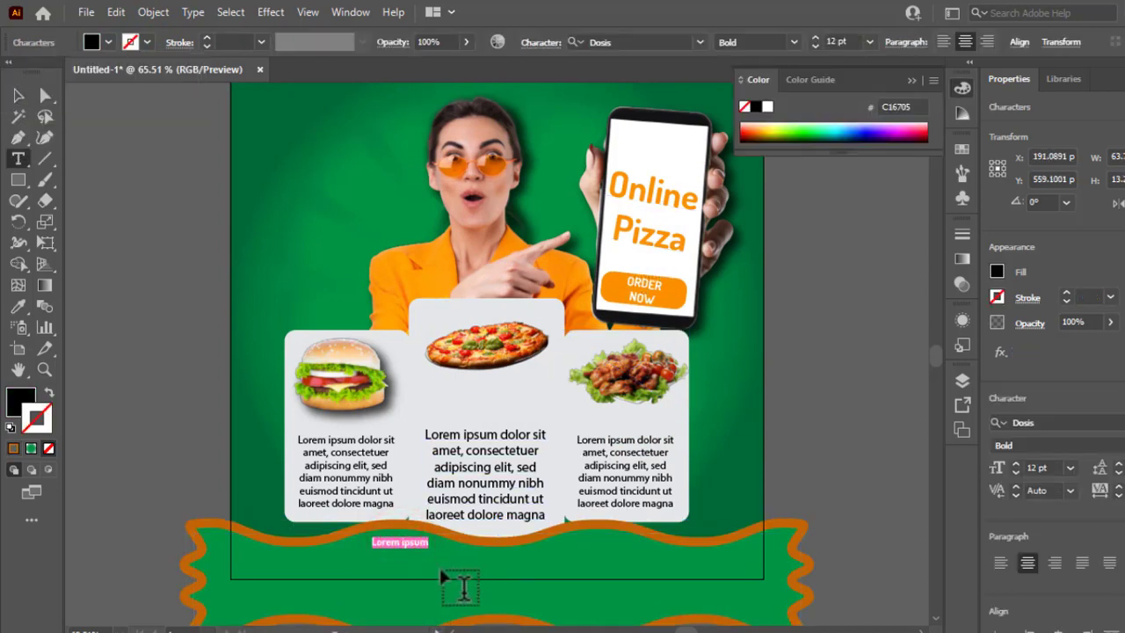
pyautogui.press('BackSpace')
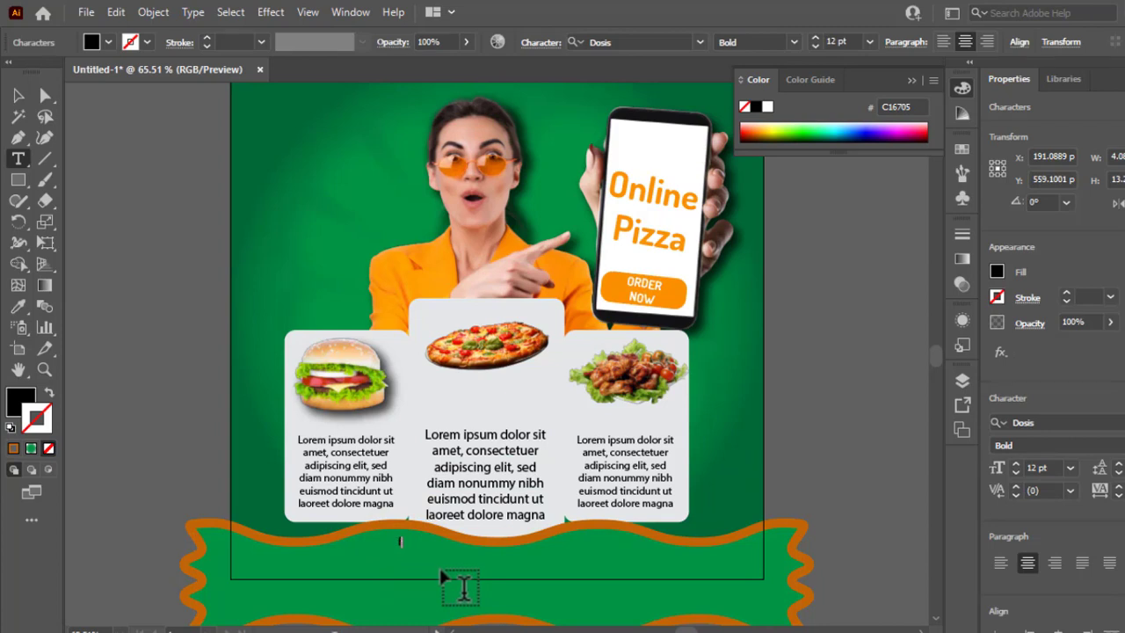
pyautogui.write('FRESH FOOD H')
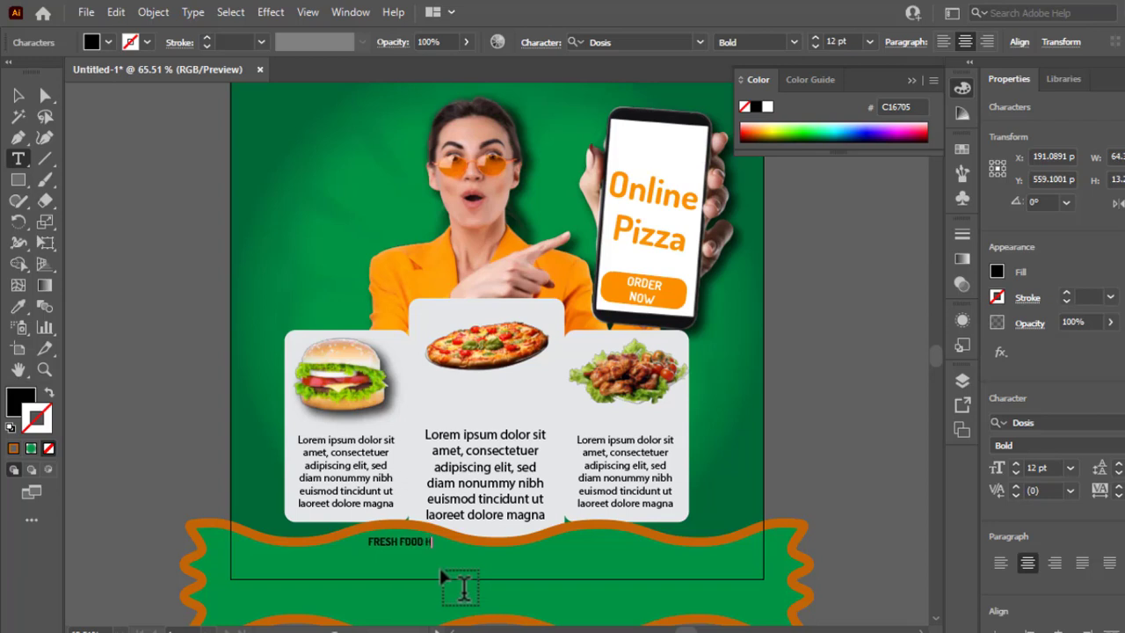
pyautogui.write('OME DEL')
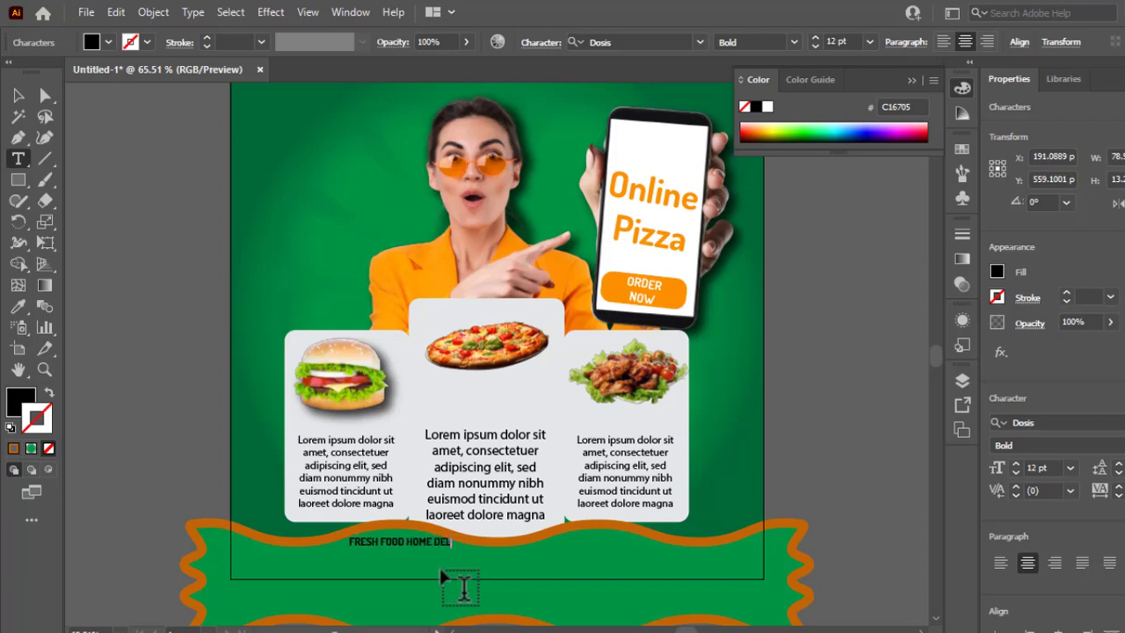
pyautogui.write('IVERY')
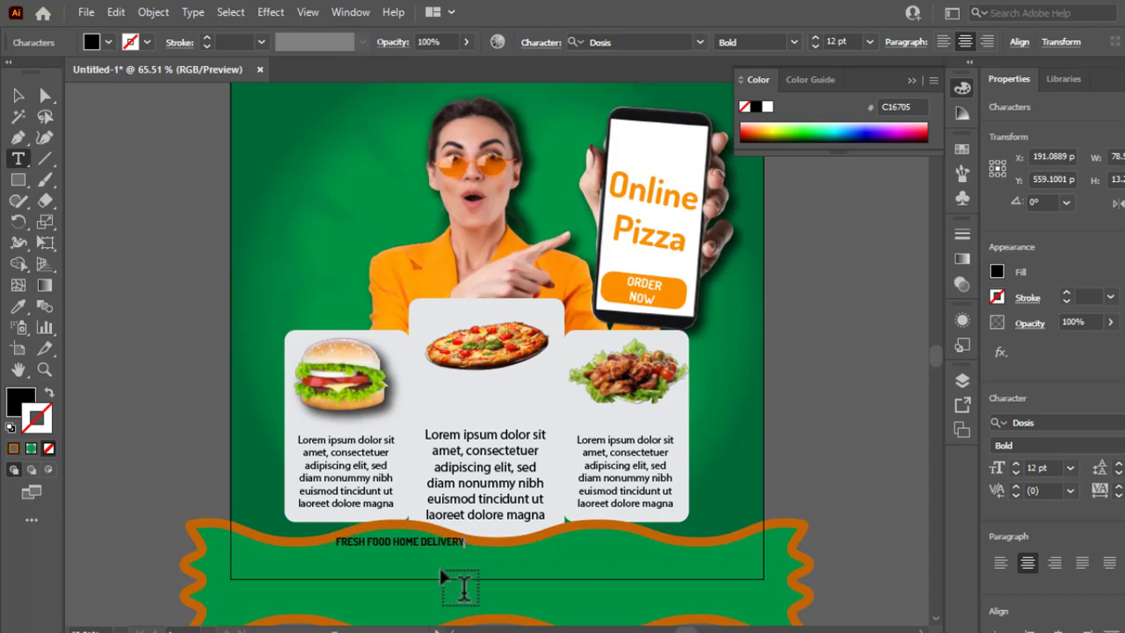
# - Enlarge the FRESH FOOD HOME DELIVERY text to about 28.91 pt and place it near the middle of the band
pyautogui.click(19, 94)
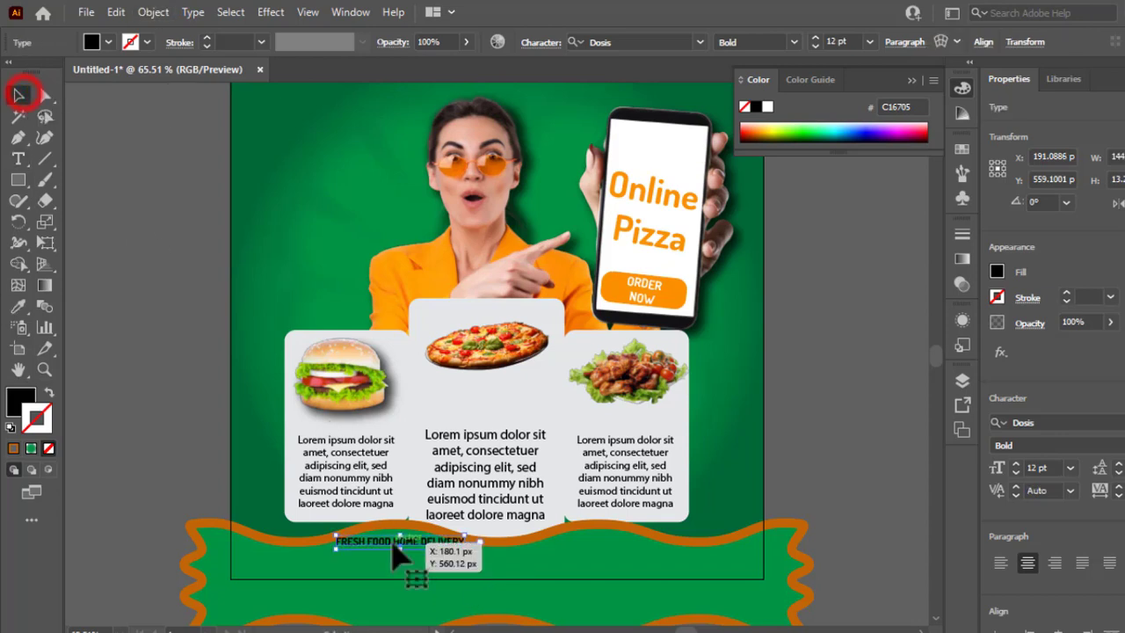
pyautogui.moveTo(397, 554); pyautogui.dragTo(399, 554)
pyautogui.moveTo(466, 550); pyautogui.dragTo(618, 590)
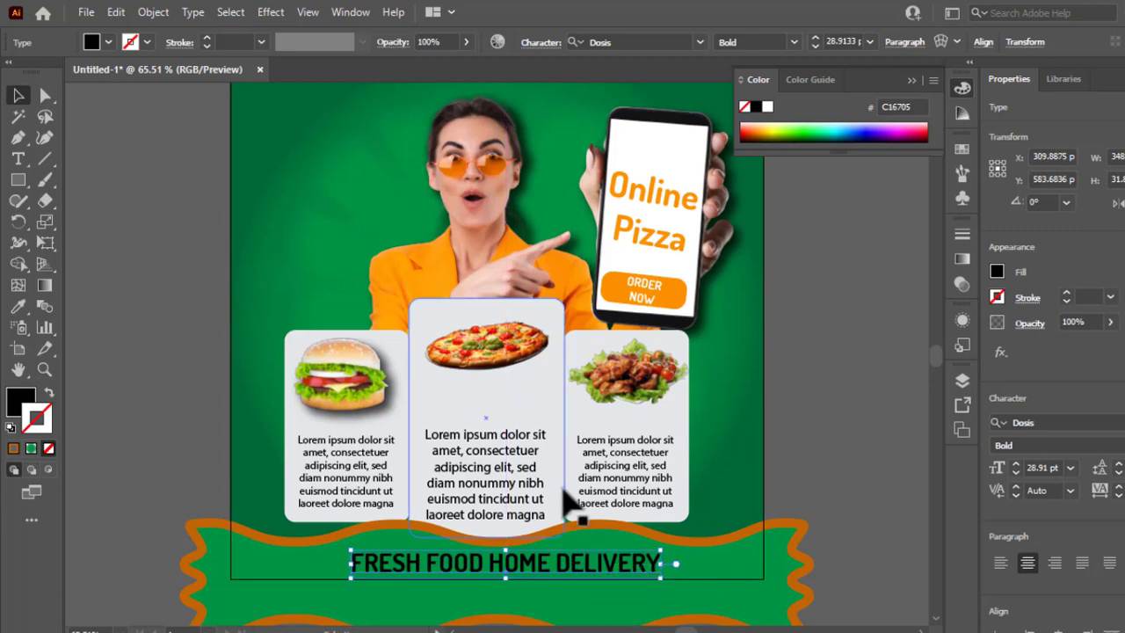
# - Fill the FRESH FOOD HOME DELIVERY text with white, deselect it and put the color settings away
pyautogui.click(107, 42)
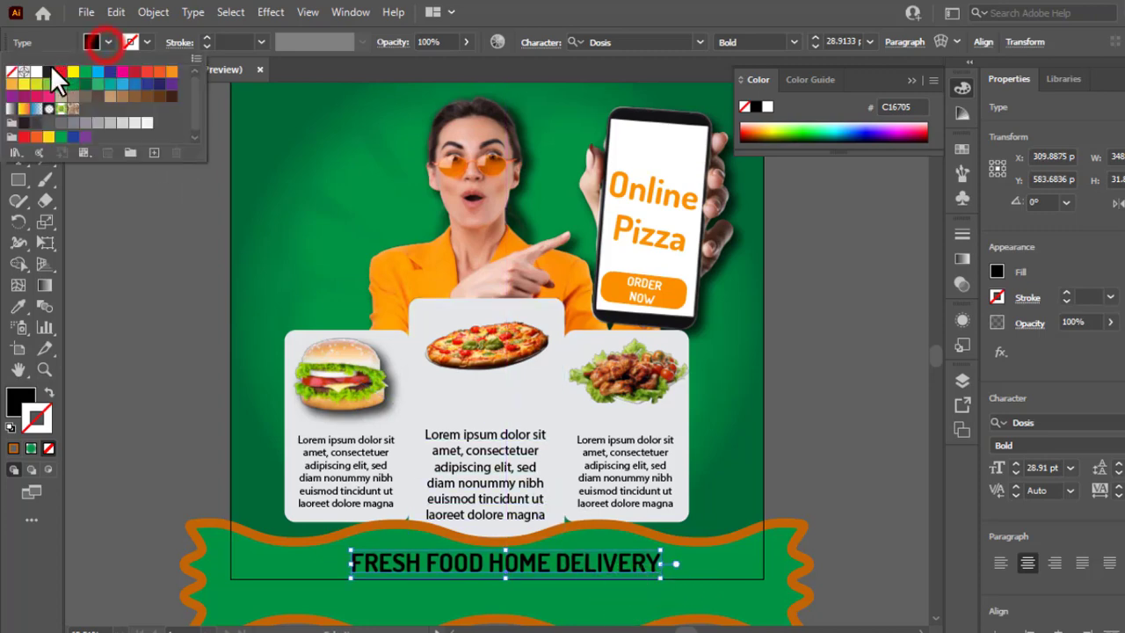
pyautogui.click(34, 71)
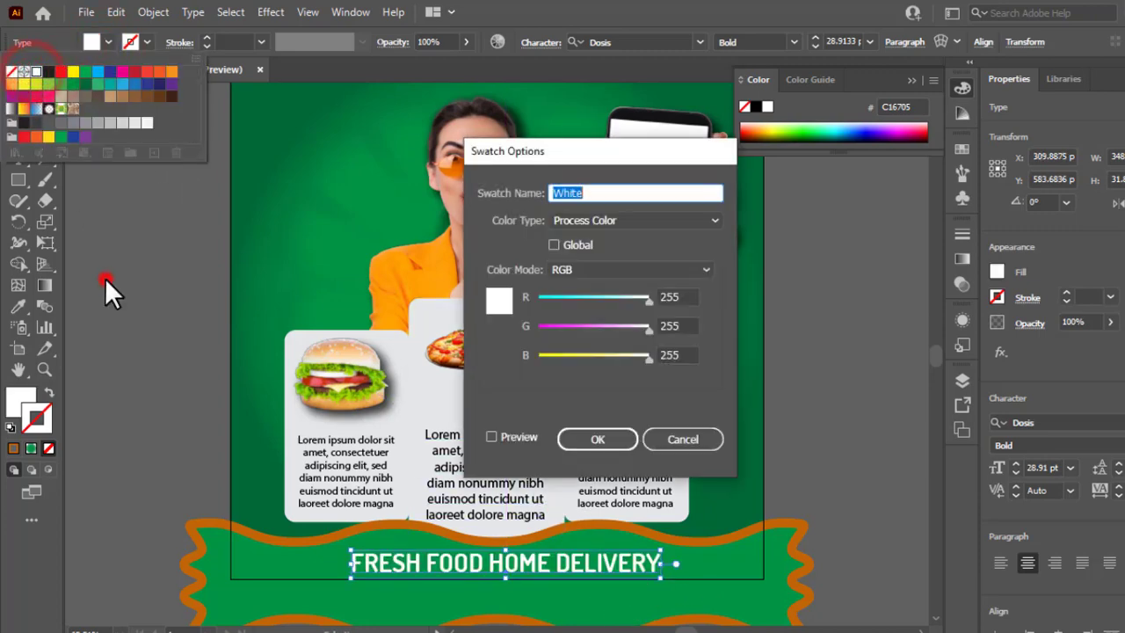
pyautogui.click(104, 277)
pyautogui.click(675, 437)
pyautogui.click(198, 356)
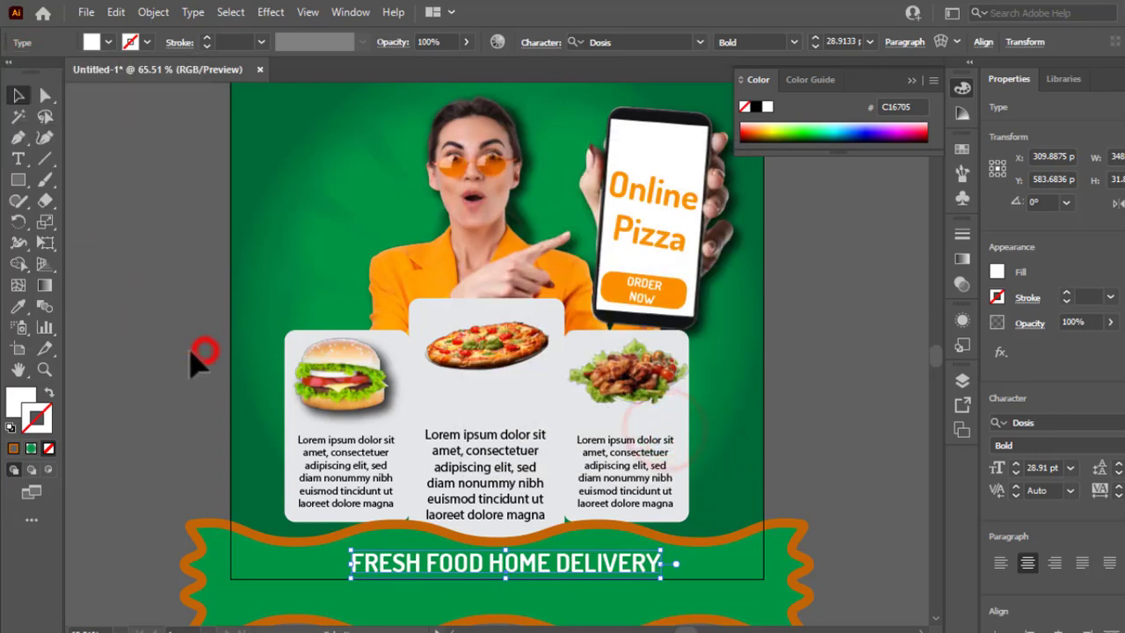
pyautogui.click(182, 292)
pyautogui.scroll(1, 180, 295)
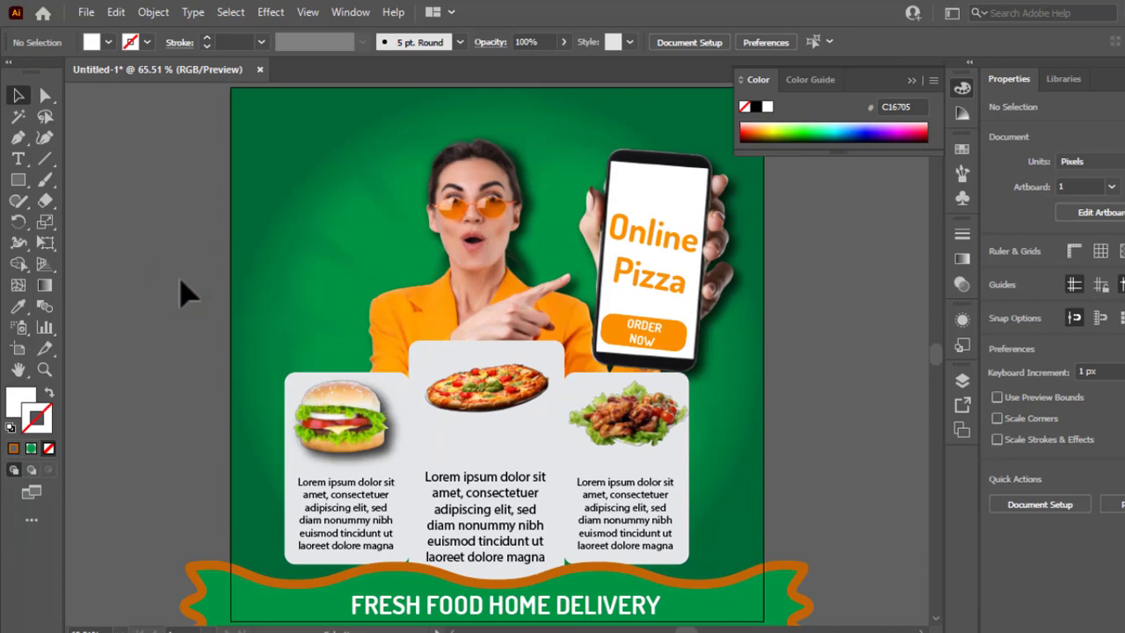
pyautogui.click(911, 80)
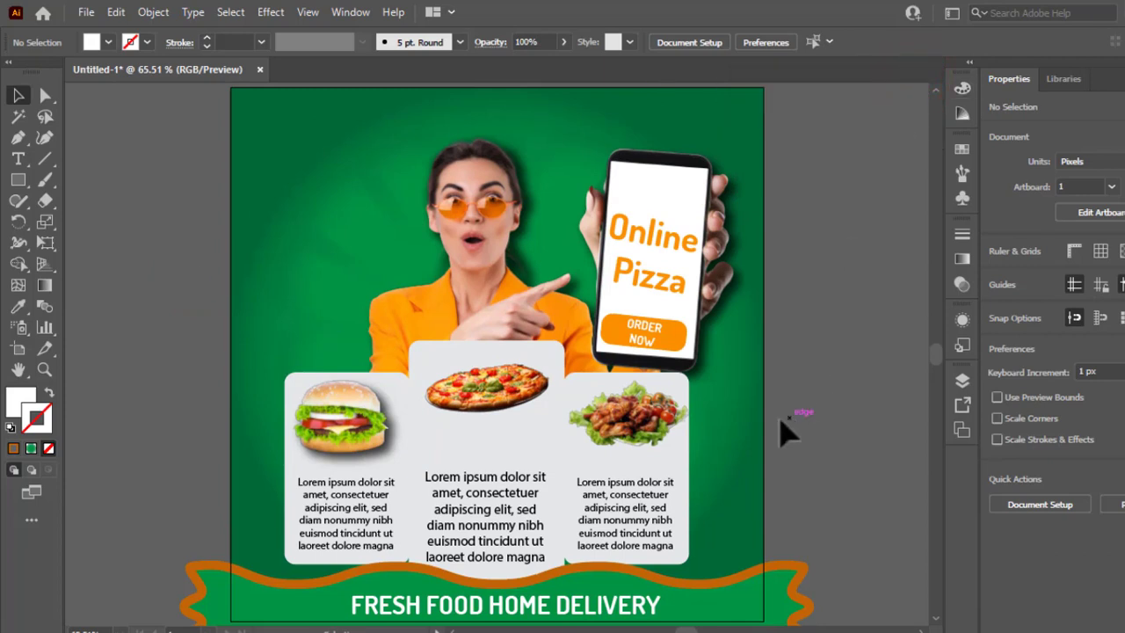
# - Ungroup the pizza, chicken and burger cards
pyautogui.click(494, 387)
pyautogui.rightClick(482, 409)
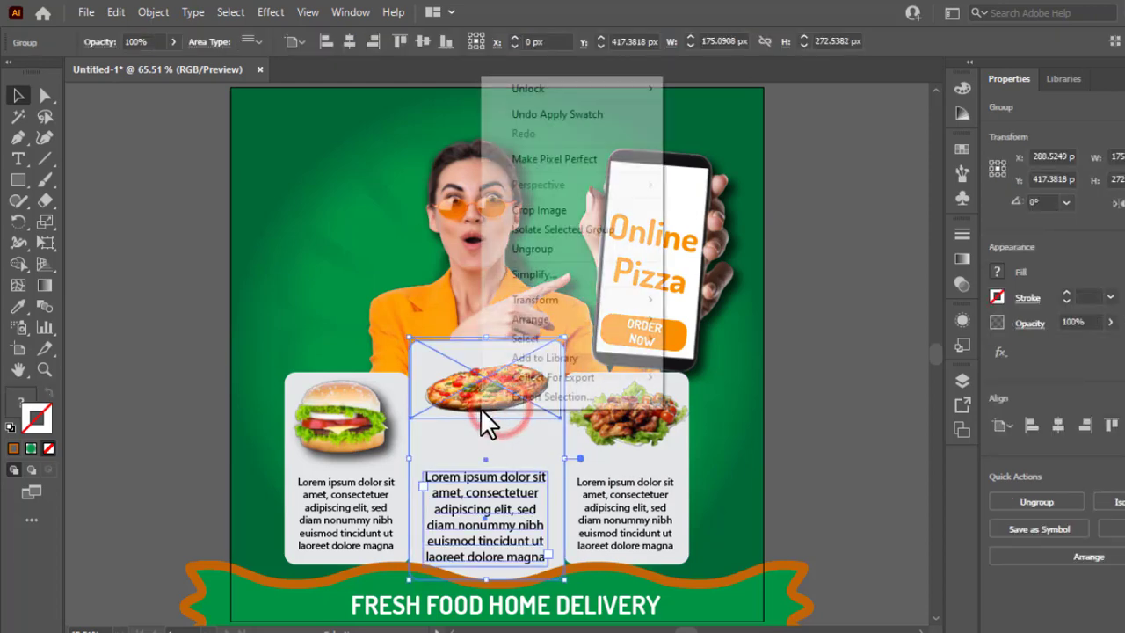
pyautogui.click(544, 246)
pyautogui.rightClick(597, 448)
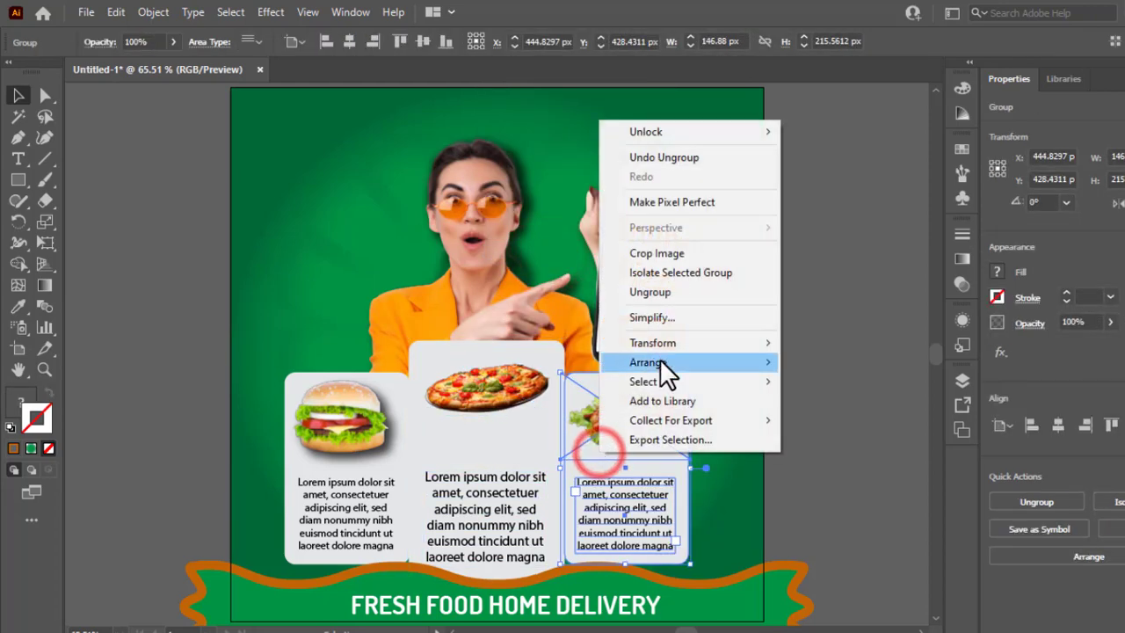
pyautogui.click(690, 293)
pyautogui.rightClick(349, 426)
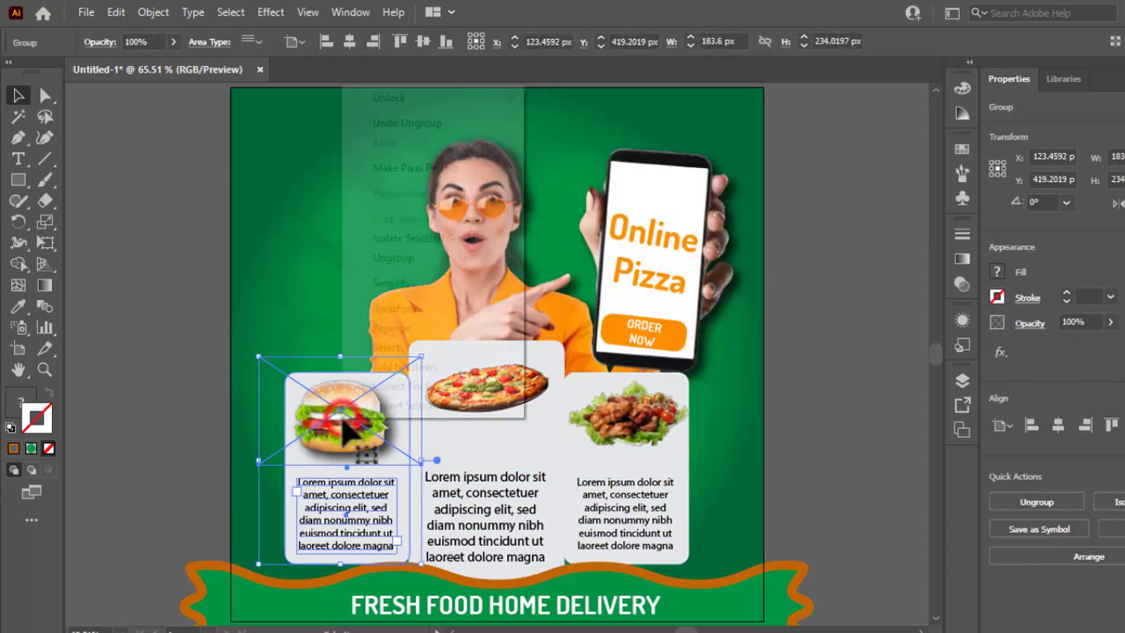
pyautogui.click(420, 257)
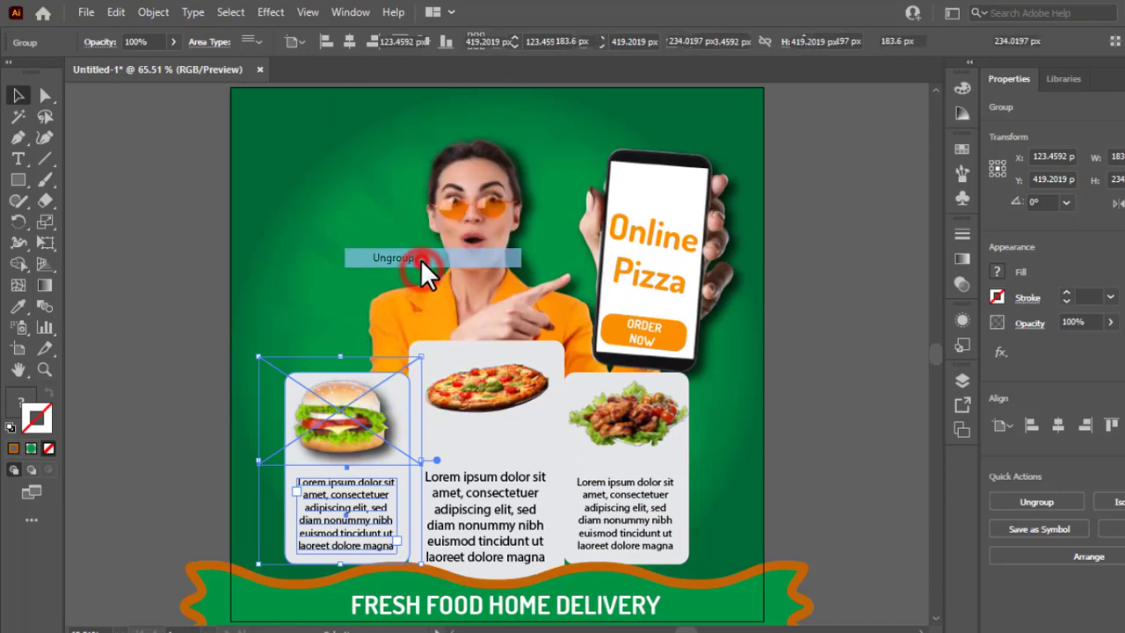
pyautogui.click(957, 382)
pyautogui.click(836, 283)
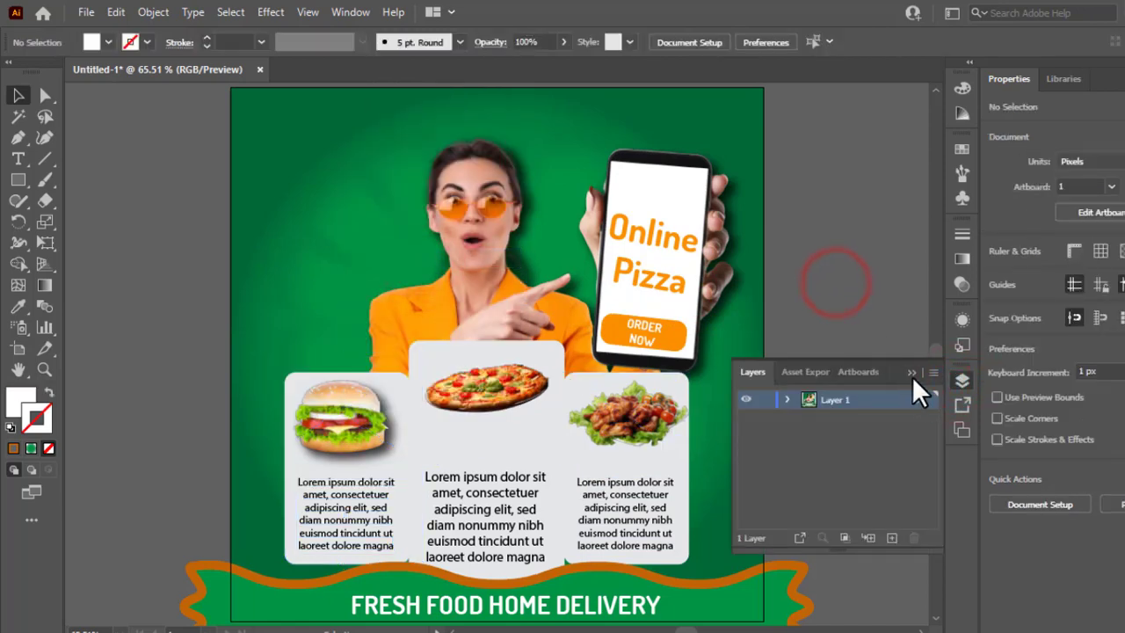
pyautogui.click(912, 375)
pyautogui.click(881, 326)
# - Apply a Multiply drop shadow with 75% opacity, 7 px X and Y offsets and 5 px blur to the chicken and pizza images
pyautogui.click(610, 408)
pyautogui.keyDown('shift'); pyautogui.click(487, 384); pyautogui.keyUp('shift')
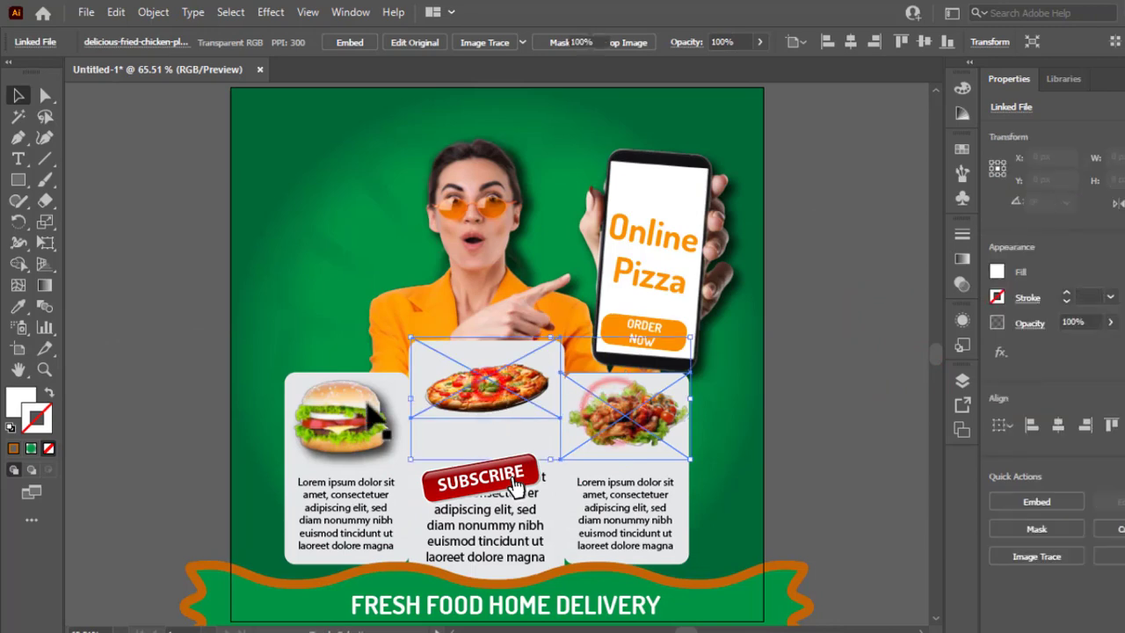
pyautogui.keyDown('shift'); pyautogui.click(339, 413); pyautogui.keyUp('shift')
pyautogui.keyDown('shift'); pyautogui.click(325, 420); pyautogui.keyUp('shift')
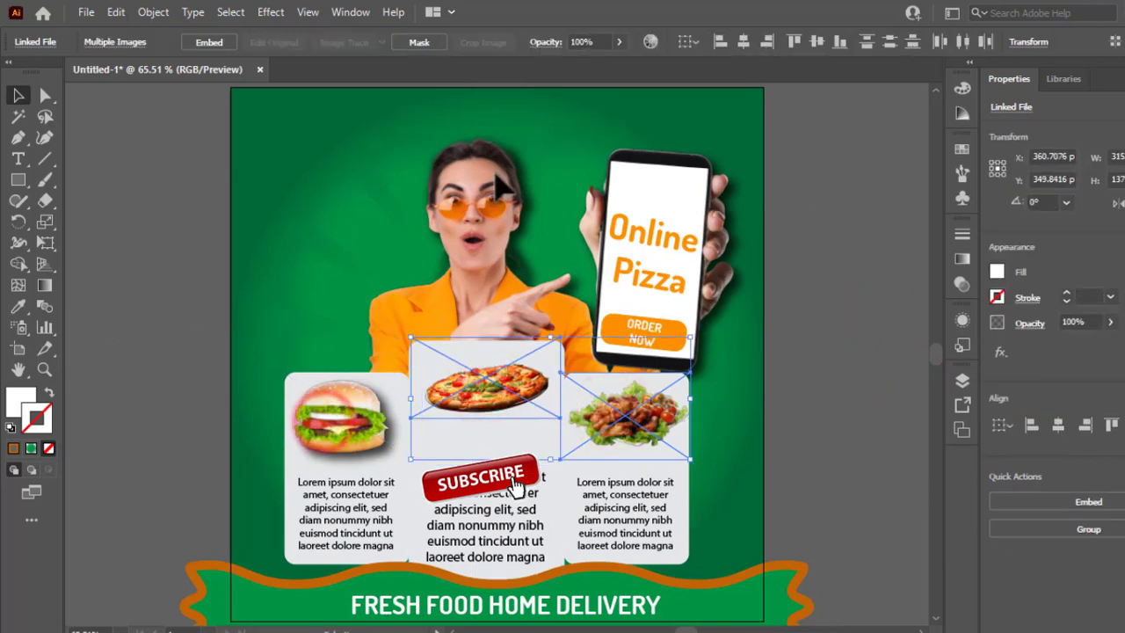
pyautogui.click(269, 12)
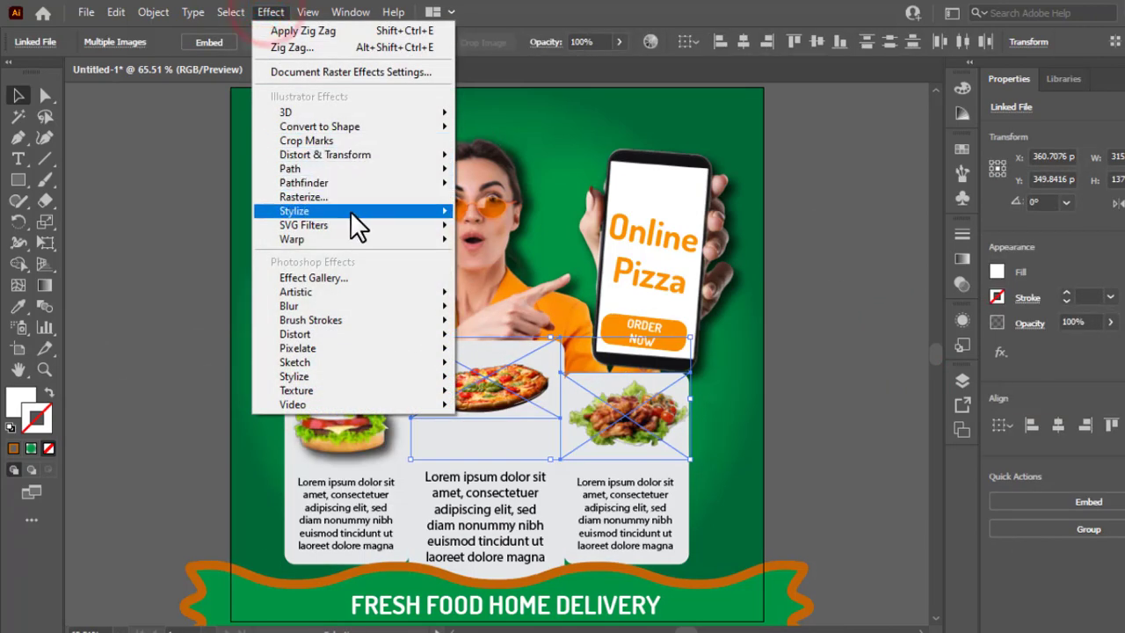
pyautogui.moveTo(350, 211)
pyautogui.click(498, 220)
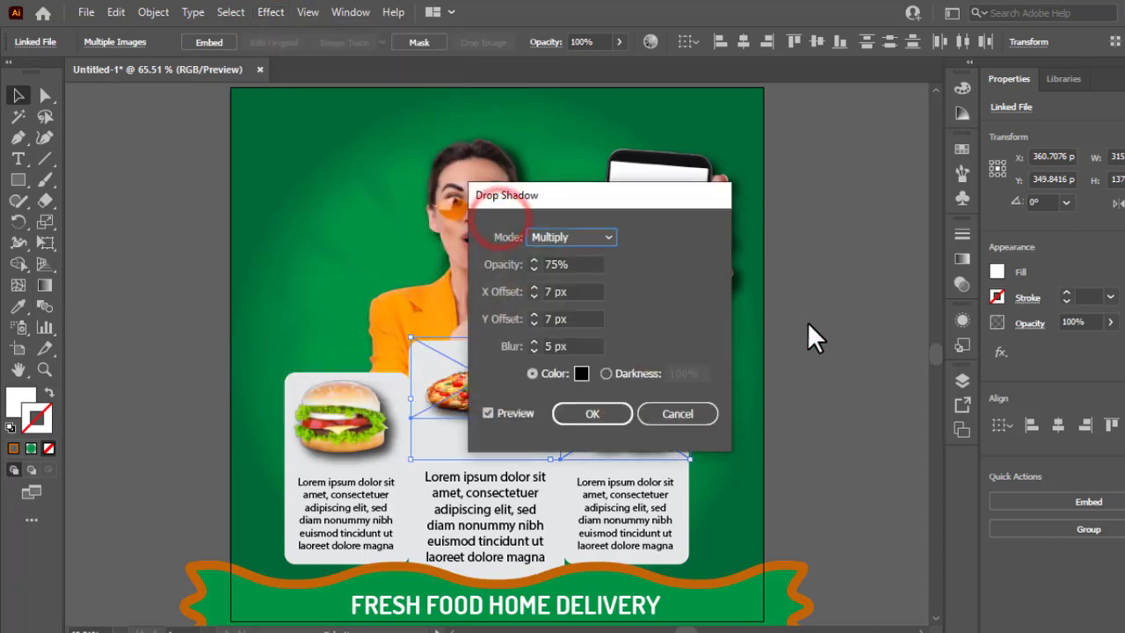
pyautogui.click(585, 412)
pyautogui.click(828, 356)
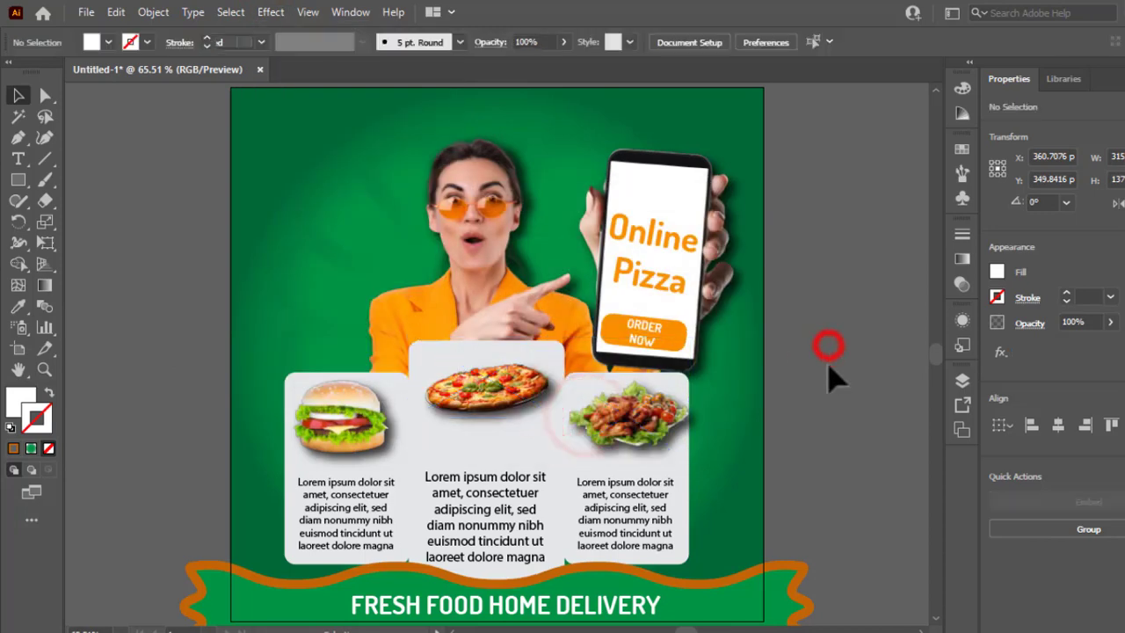
# - Shrink the chicken image slightly to about 136 px wide and nudge it 5 px left within its card
pyautogui.click(661, 430)
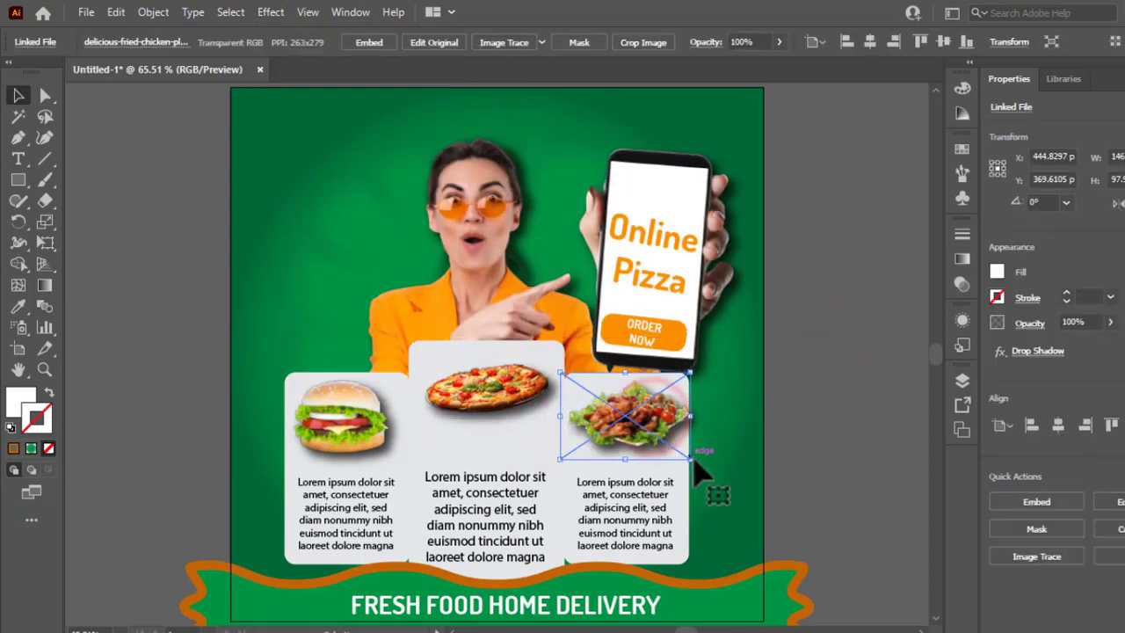
pyautogui.moveTo(691, 458)
pyautogui.mouseDown()
pyautogui.moveTo(691, 478)
pyautogui.moveTo(675, 455)
pyautogui.moveTo(685, 456)
pyautogui.mouseUp()
pyautogui.hotkey('ctrl', 'z')
pyautogui.press('Left')
pyautogui.press('Left')
pyautogui.press('Left')
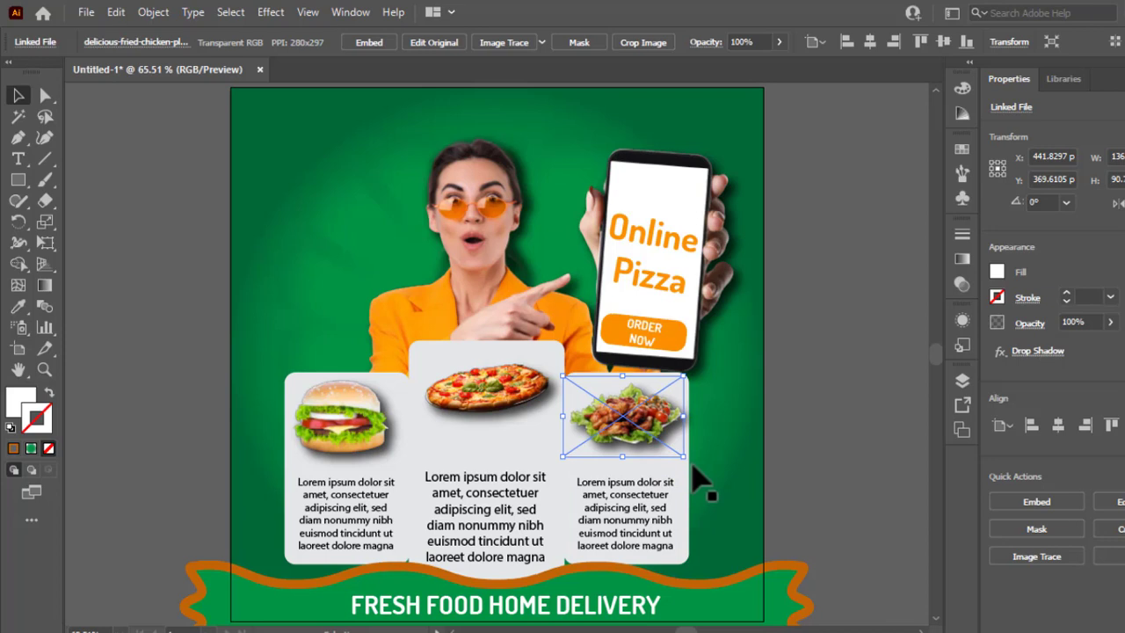
pyautogui.press('Left')
pyautogui.press('Left')
pyautogui.press('Left')
pyautogui.press('Left')
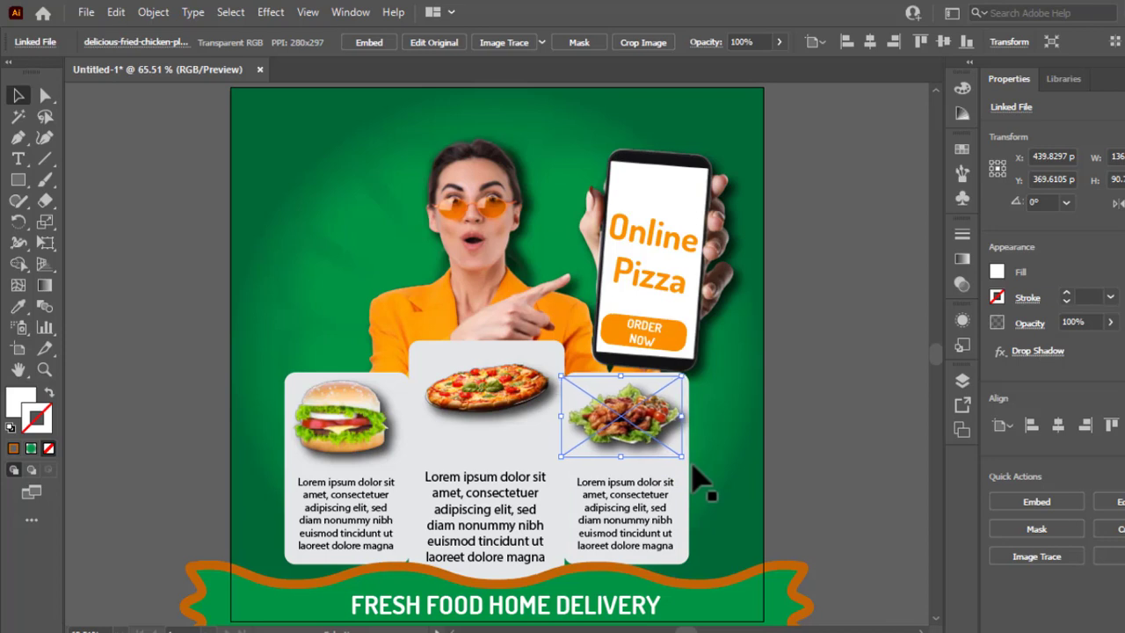
pyautogui.click(799, 351)
# - Place the linked fast-food logo PNG from the Downloads folder onto the poster
pyautogui.scroll(-1, 839, 396)
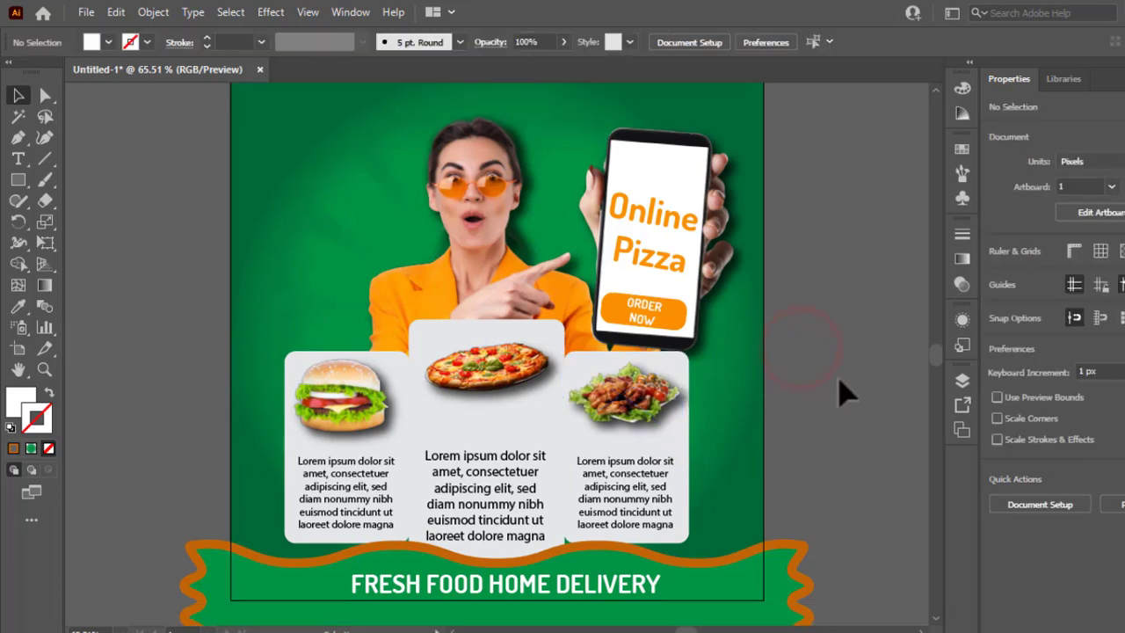
pyautogui.scroll(-1, 773, 474)
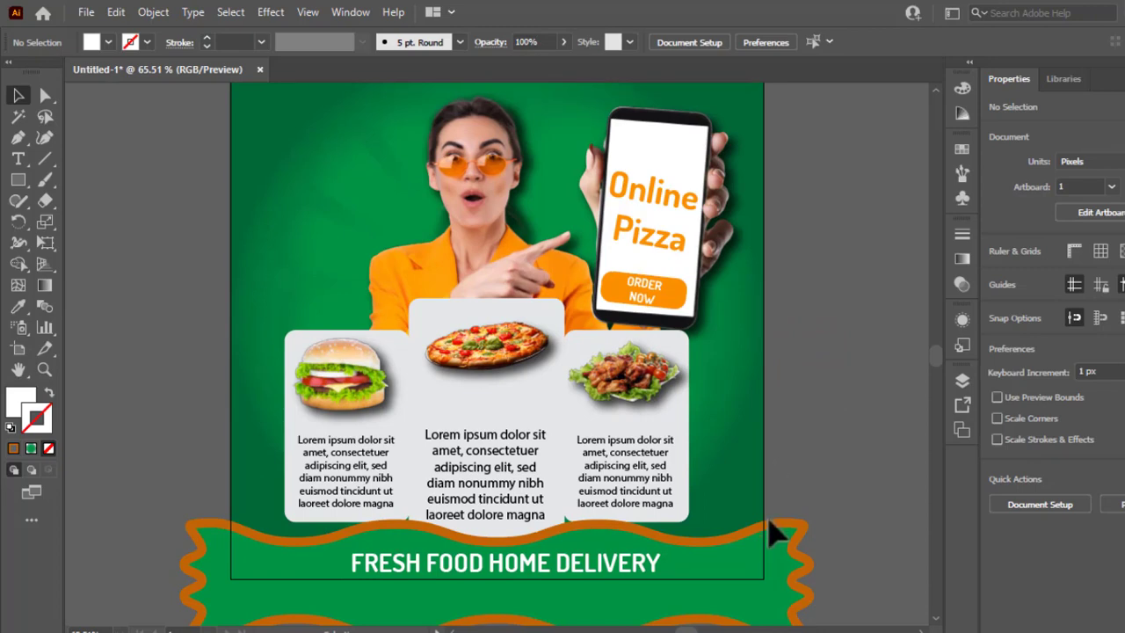
pyautogui.scroll(2, 768, 429)
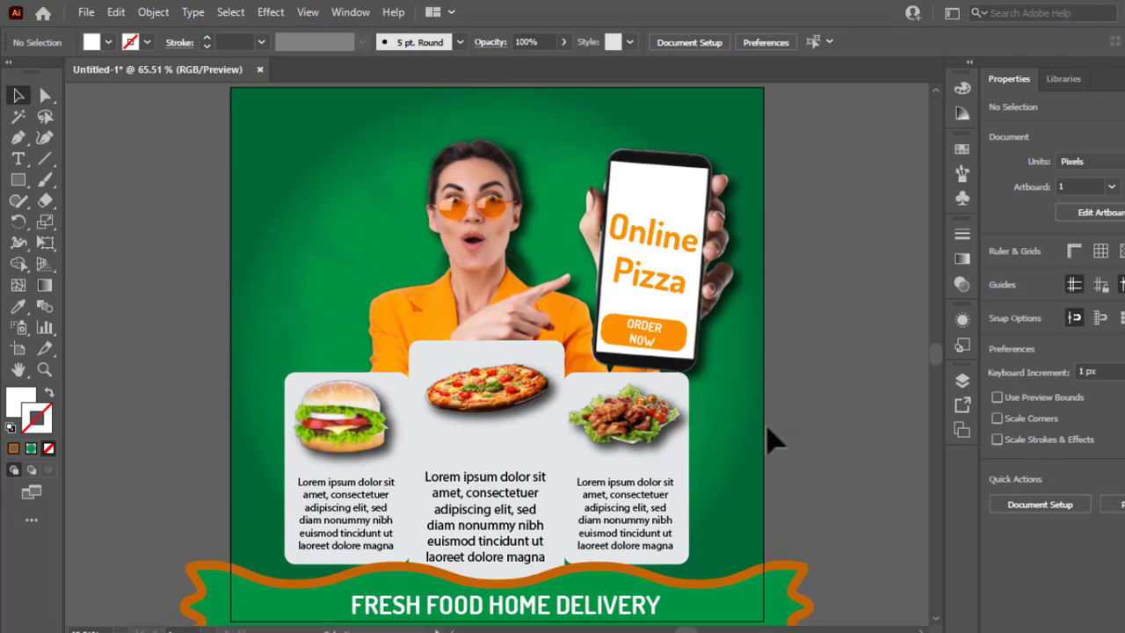
pyautogui.hotkey('ctrl', 'shift', 'p')
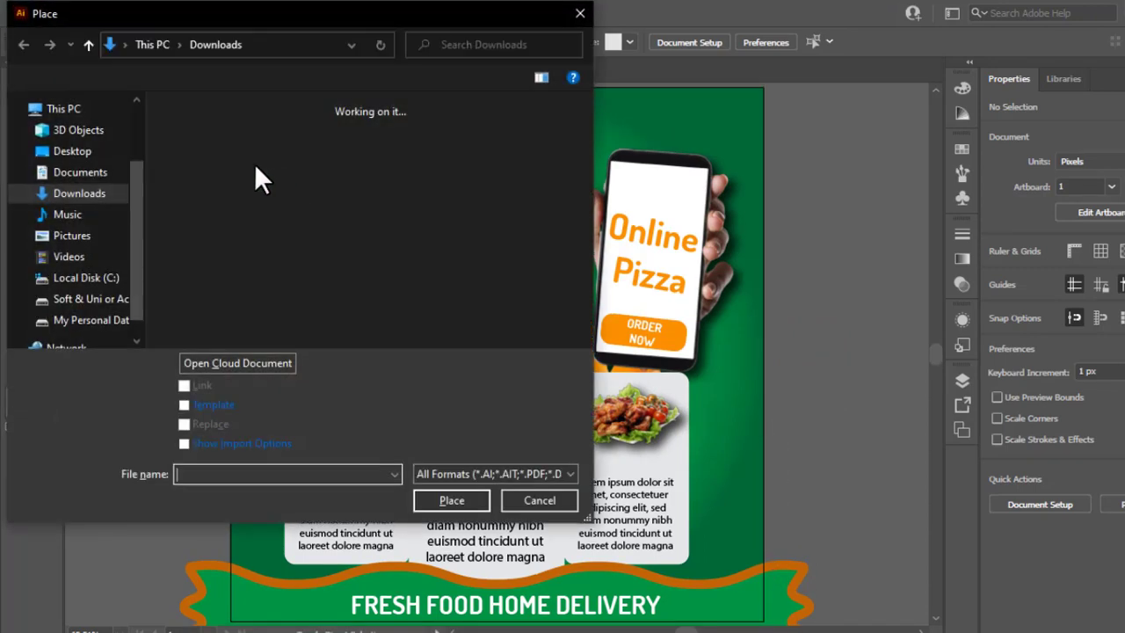
pyautogui.click(321, 176)
pyautogui.click(451, 499)
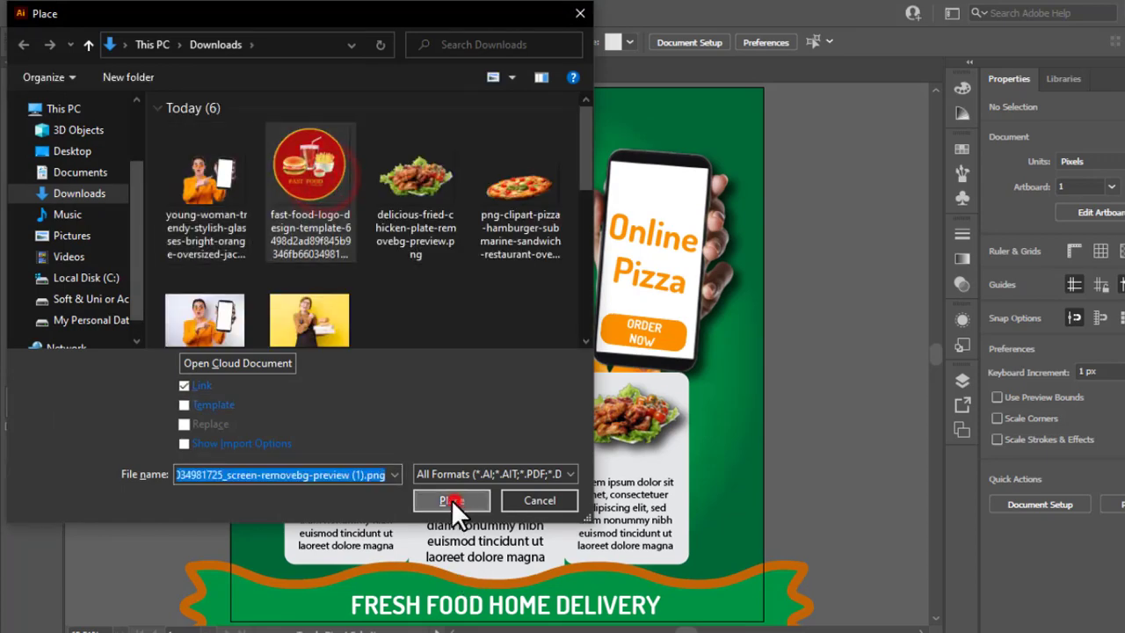
pyautogui.click(275, 123)
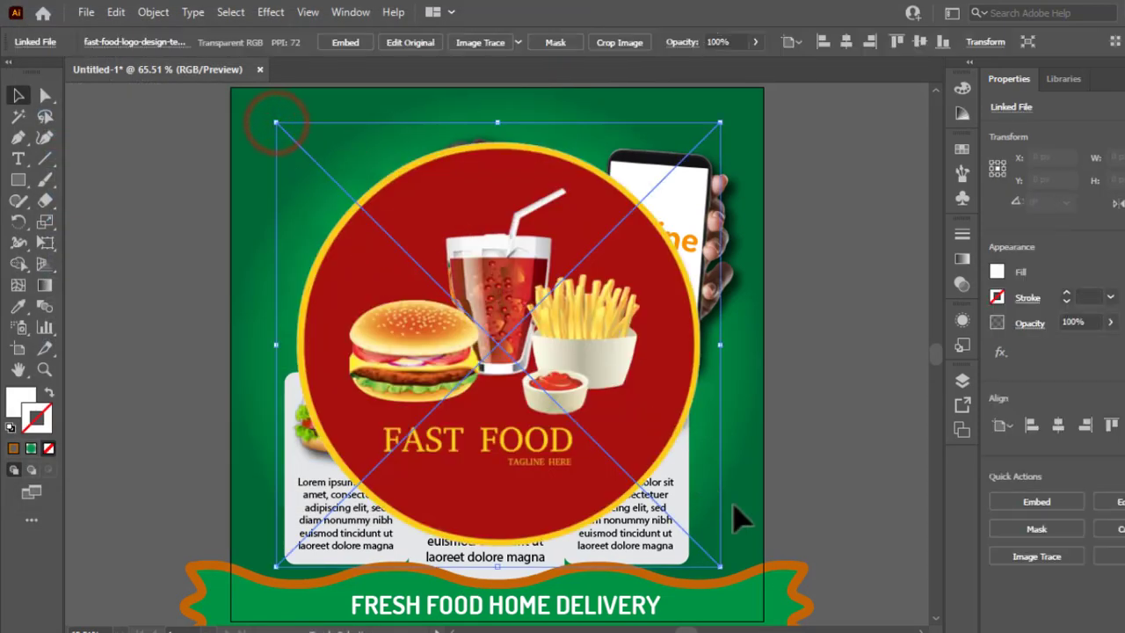
# - Scale the fast-food logo down to a small badge and move it to the poster's upper-left corner
pyautogui.moveTo(721, 570); pyautogui.dragTo(549, 411)
pyautogui.moveTo(481, 325); pyautogui.dragTo(296, 152)
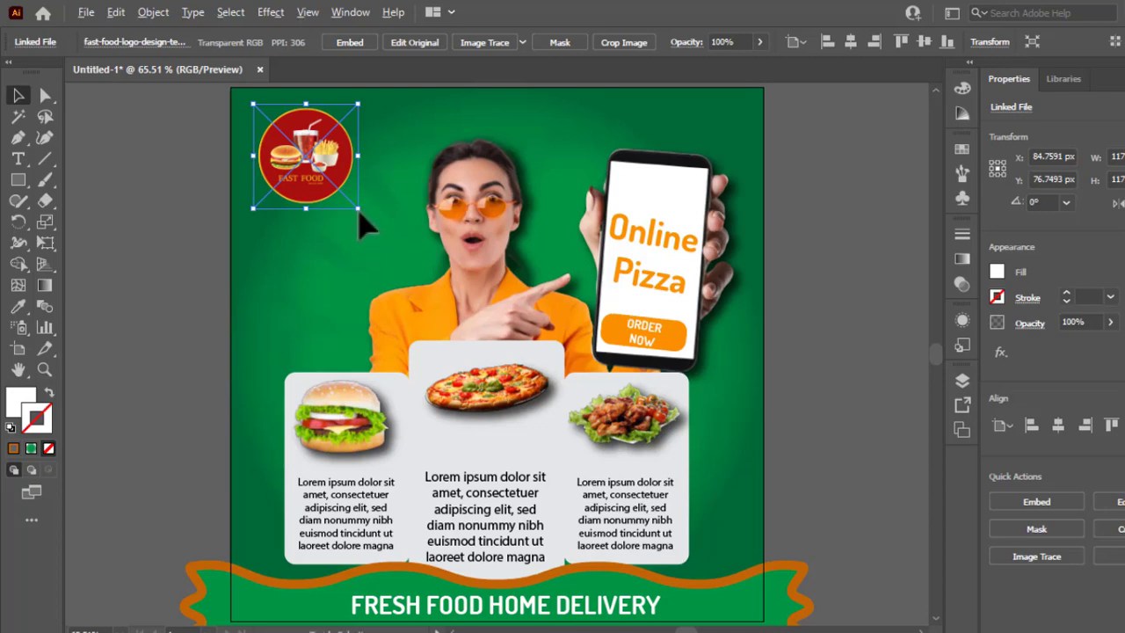
pyautogui.moveTo(358, 210); pyautogui.dragTo(322, 176)
pyautogui.click(174, 219)
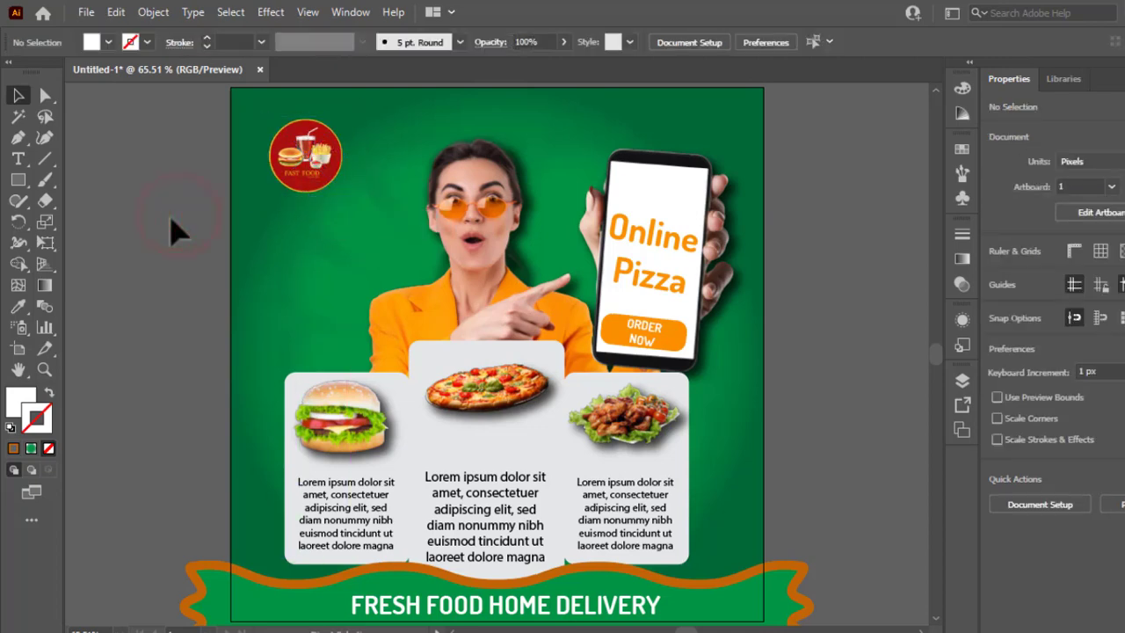
# - Draw a 600 px square rectangle covering the whole artboard on top of the artwork
pyautogui.hotkey('ctrl', 'a')
pyautogui.click(851, 259)
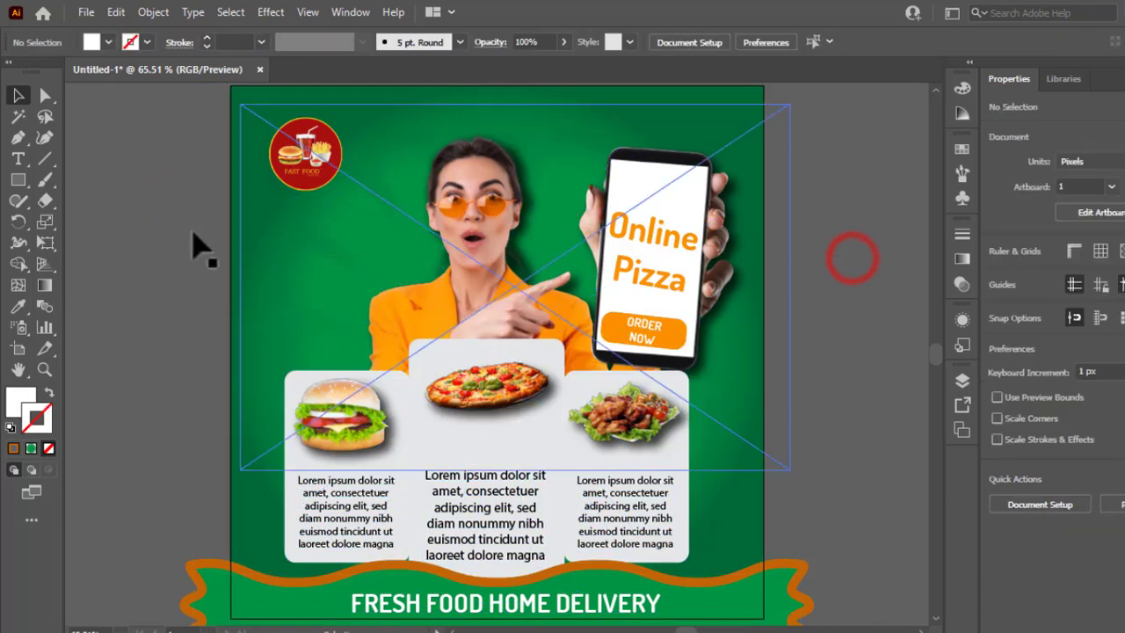
pyautogui.click(20, 181)
pyautogui.scroll(1, 231, 88)
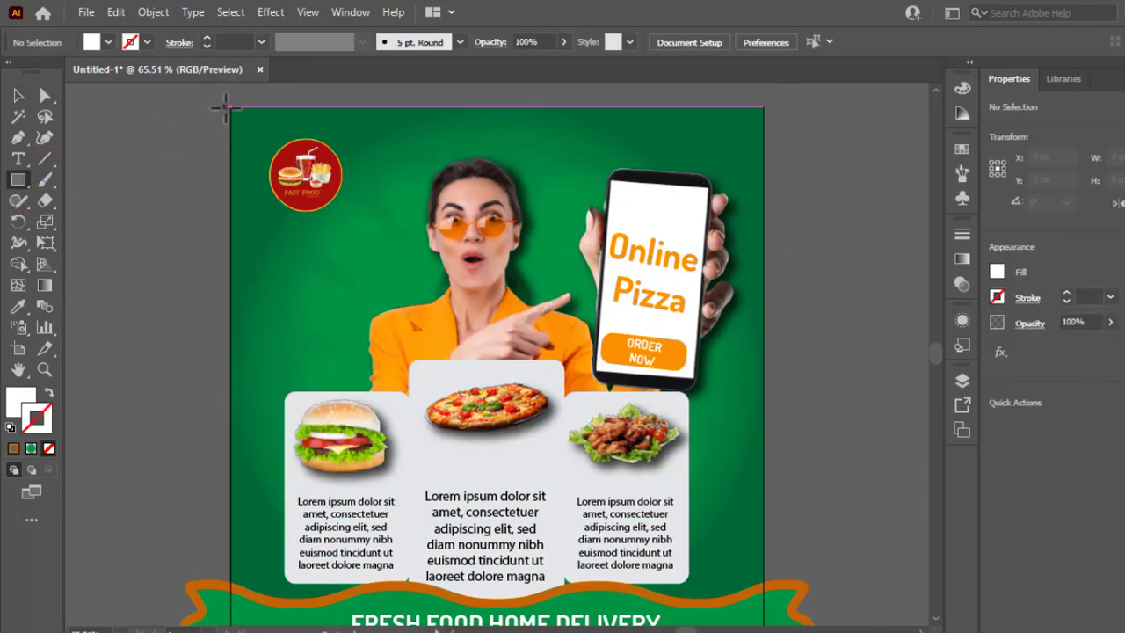
pyautogui.moveTo(231, 106)
pyautogui.mouseDown()
pyautogui.moveTo(412, 364)
pyautogui.moveTo(617, 612)
pyautogui.moveTo(787, 597)
pyautogui.moveTo(758, 525)
pyautogui.moveTo(763, 534)
pyautogui.mouseUp()
pyautogui.press('v')
# - Clip all the artwork to the artboard-sized rectangle with a clipping mask and deselect it
pyautogui.hotkey('ctrl', 'a')
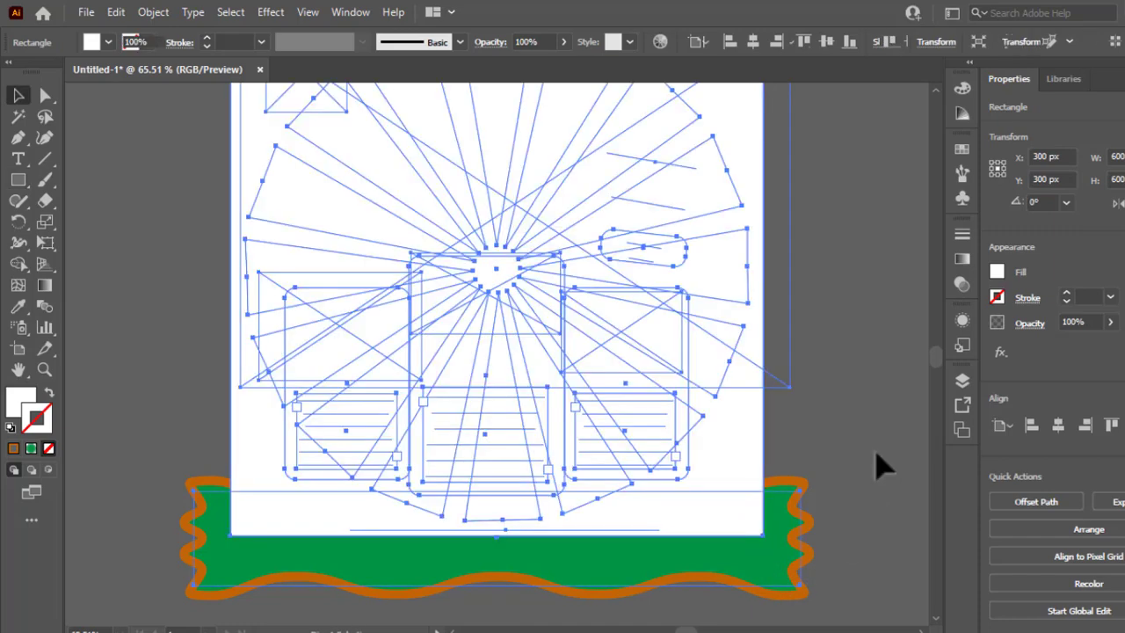
pyautogui.rightClick(738, 445)
pyautogui.click(778, 311)
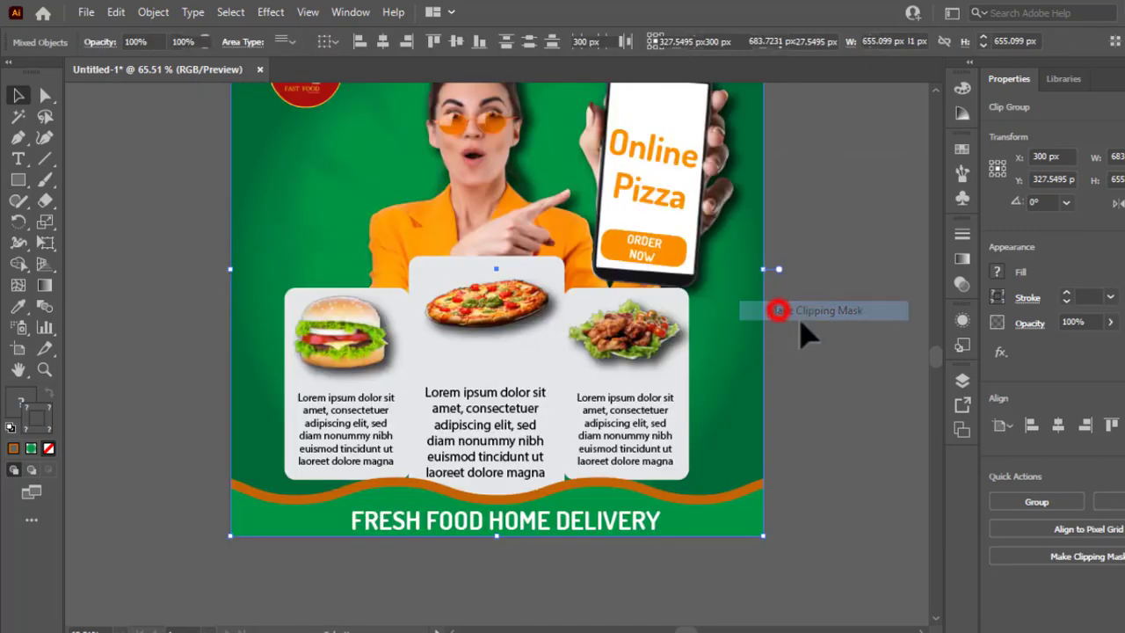
pyautogui.click(853, 365)
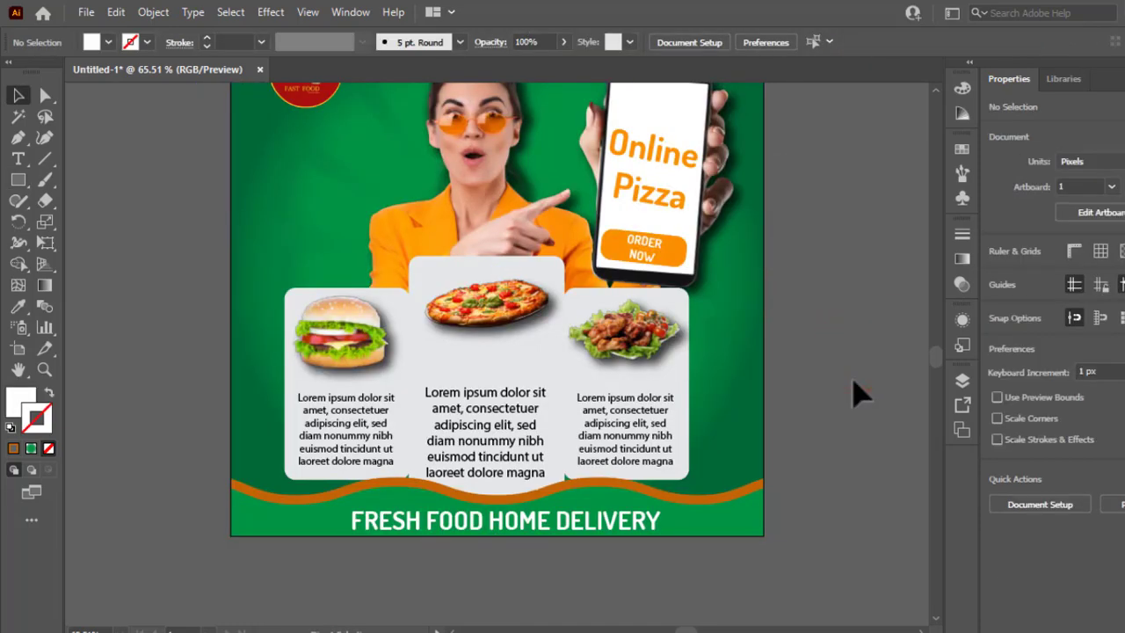
pyautogui.scroll(2, 860, 394)
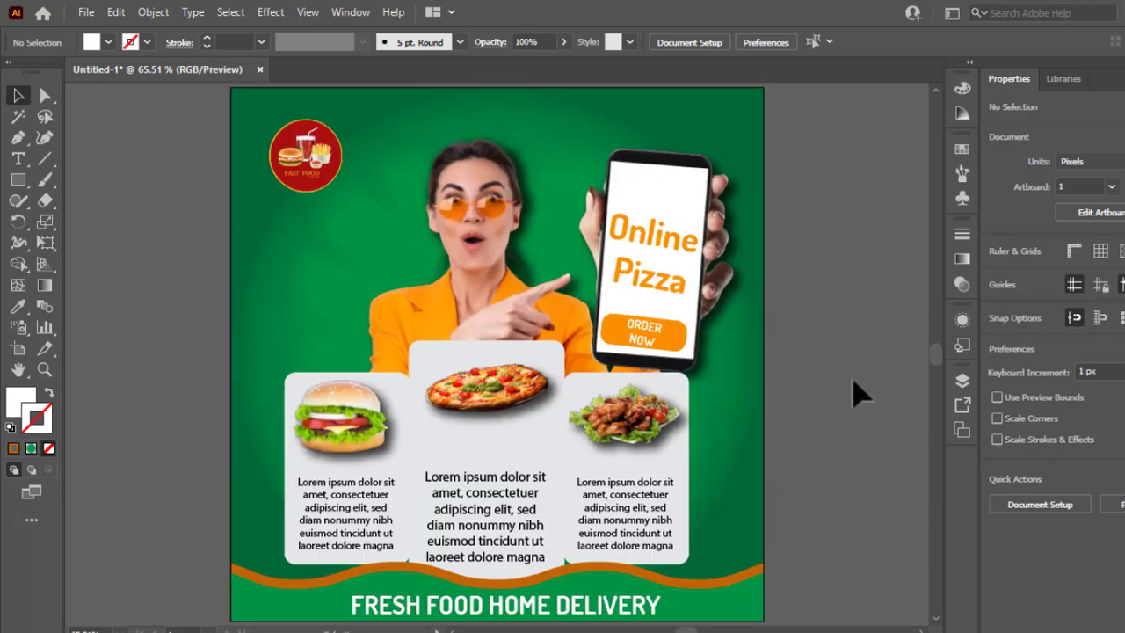